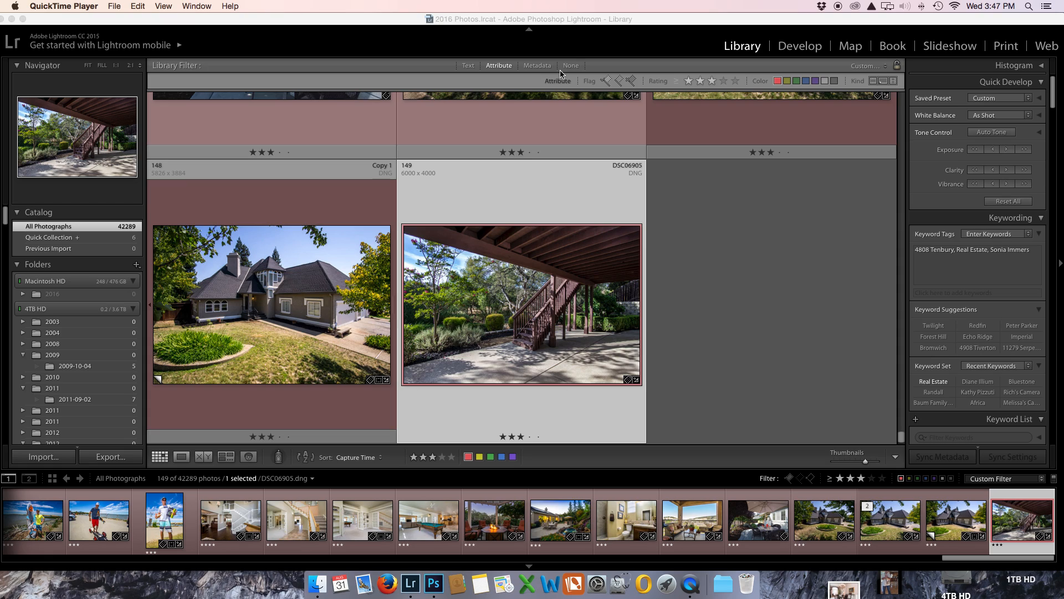
Step: Open the deck staircase photo DSC06905 for developing in single-image view and reset all its adjustments
double_click(541, 325)
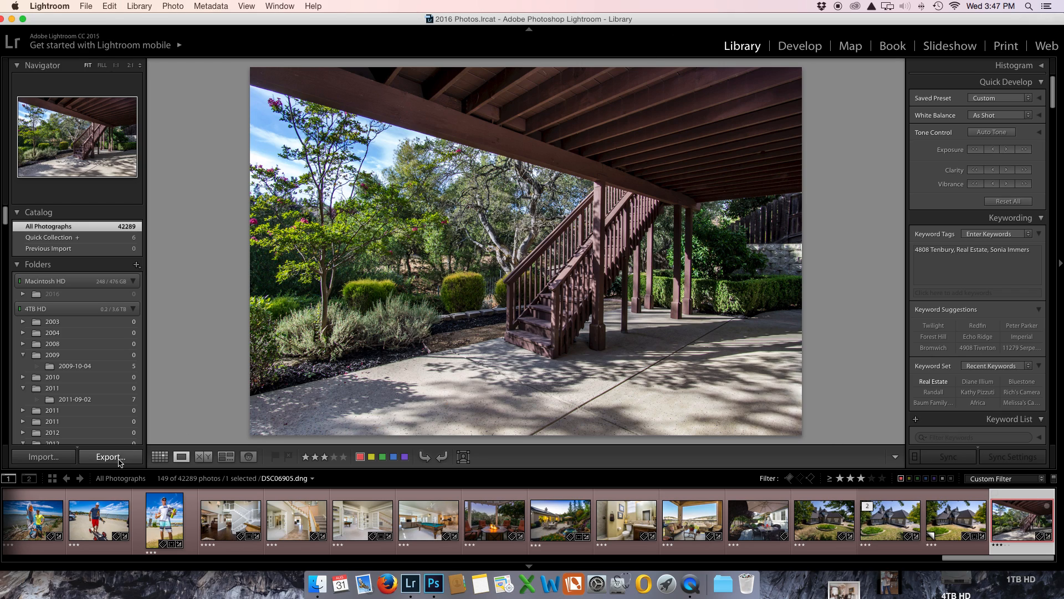
left_click(809, 48)
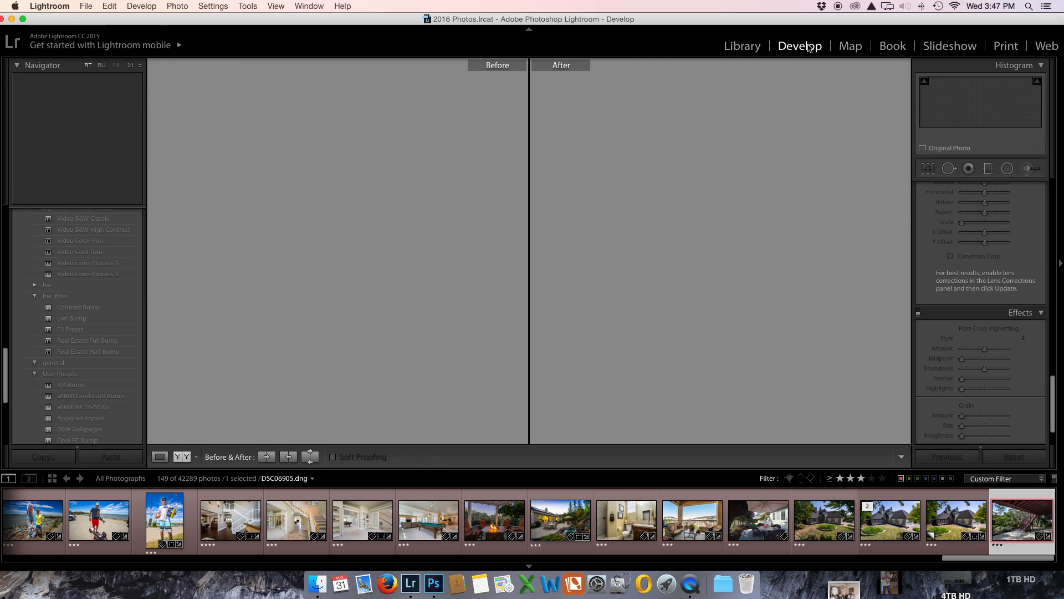
left_click(159, 456)
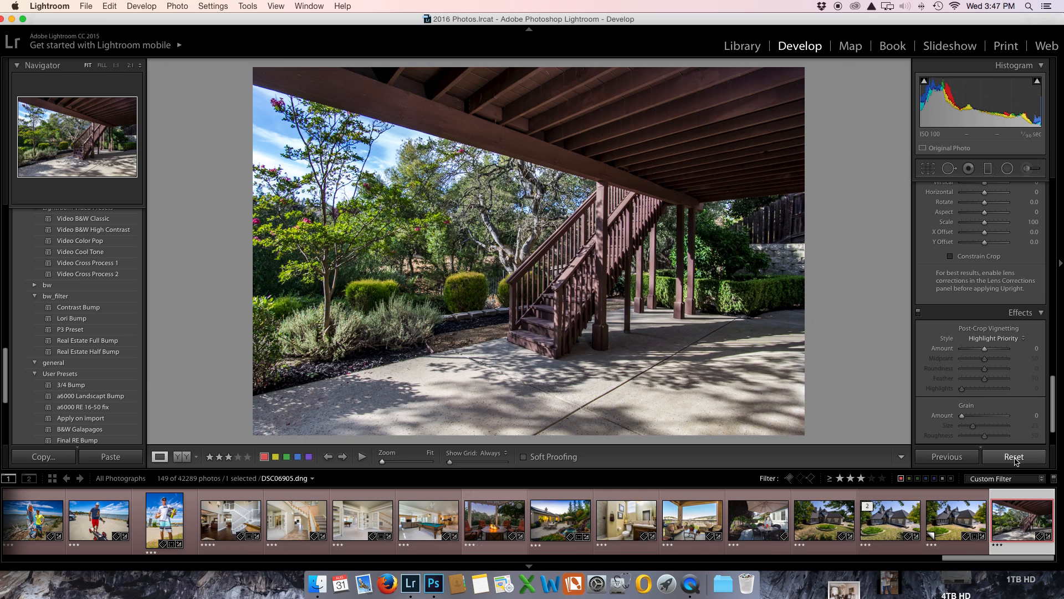
left_click(1014, 456)
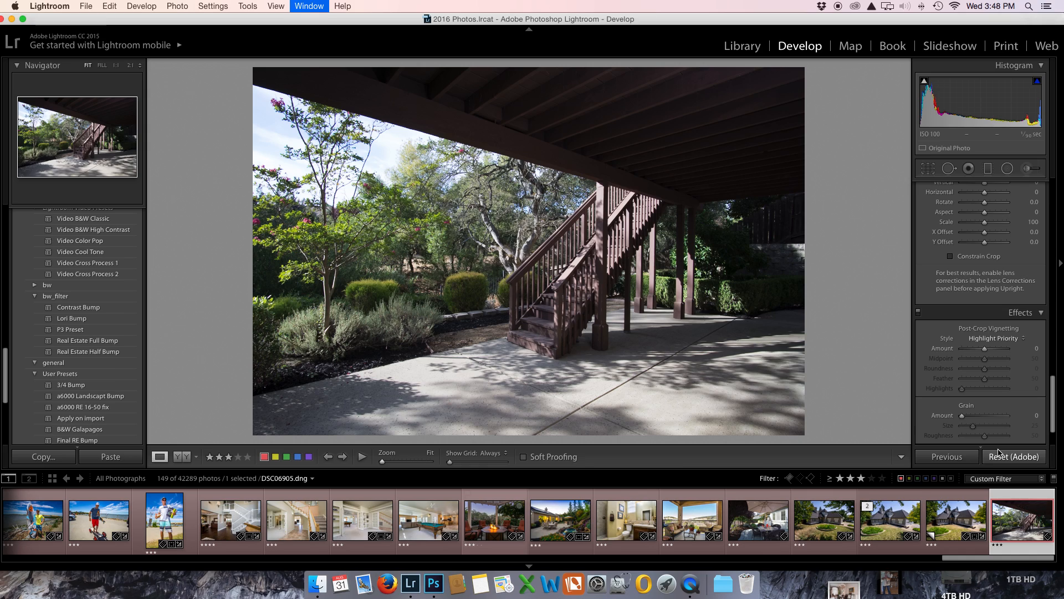
Step: Examine the unedited staircase photo in full screen with the surroundings dimmed, and return to the normal view
key("super+shift+f")
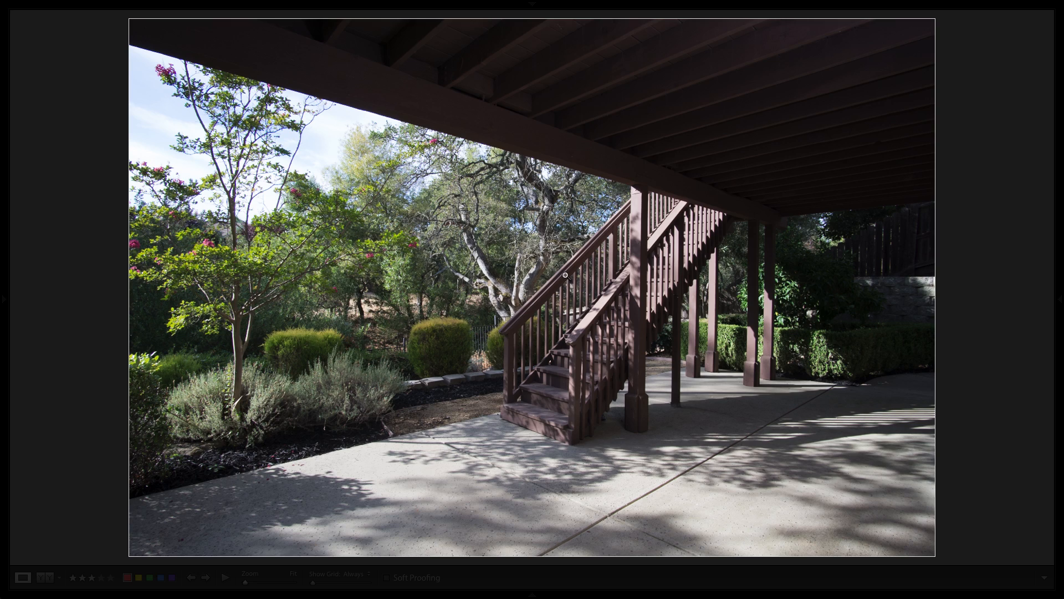
key("shift+super+f")
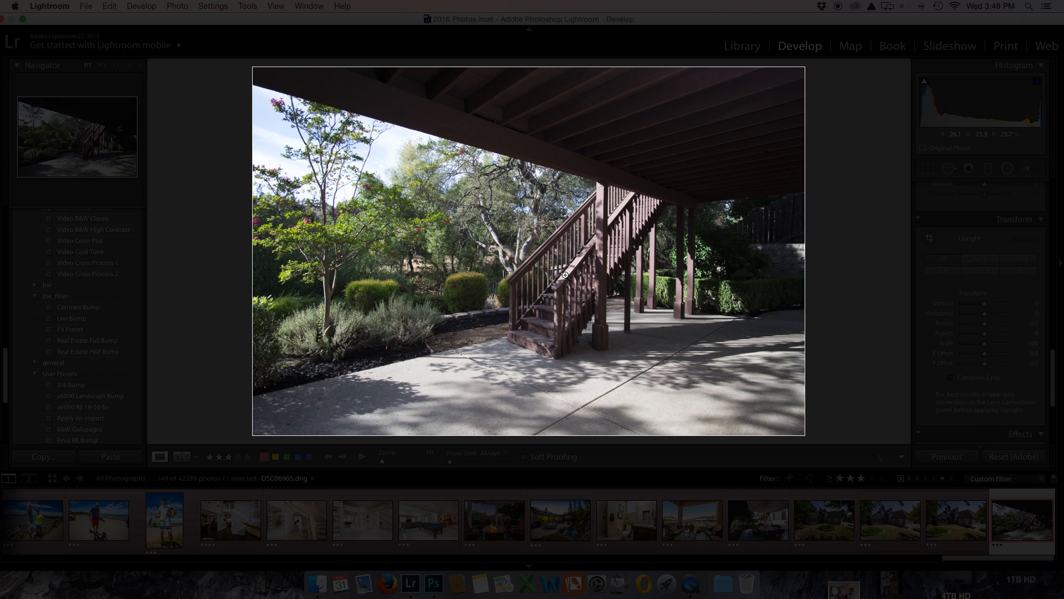
key("l")
key("l")
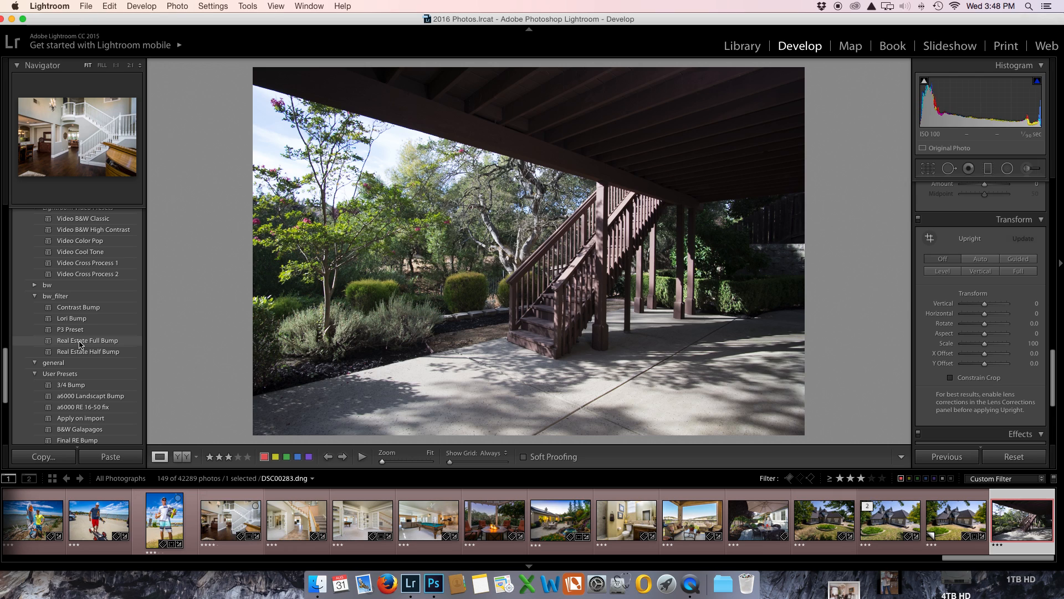
Step: Apply the Real Estate Full Bump preset and paint the deck ceiling's upper right corner with an adjustment brush at exposure -1.02
left_click(80, 342)
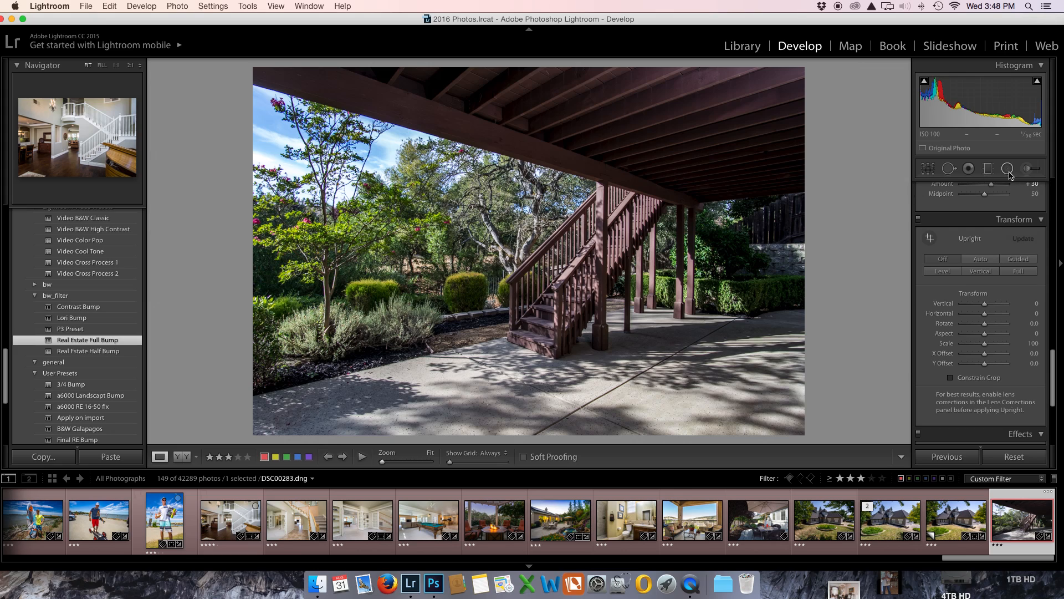
left_click(1027, 168)
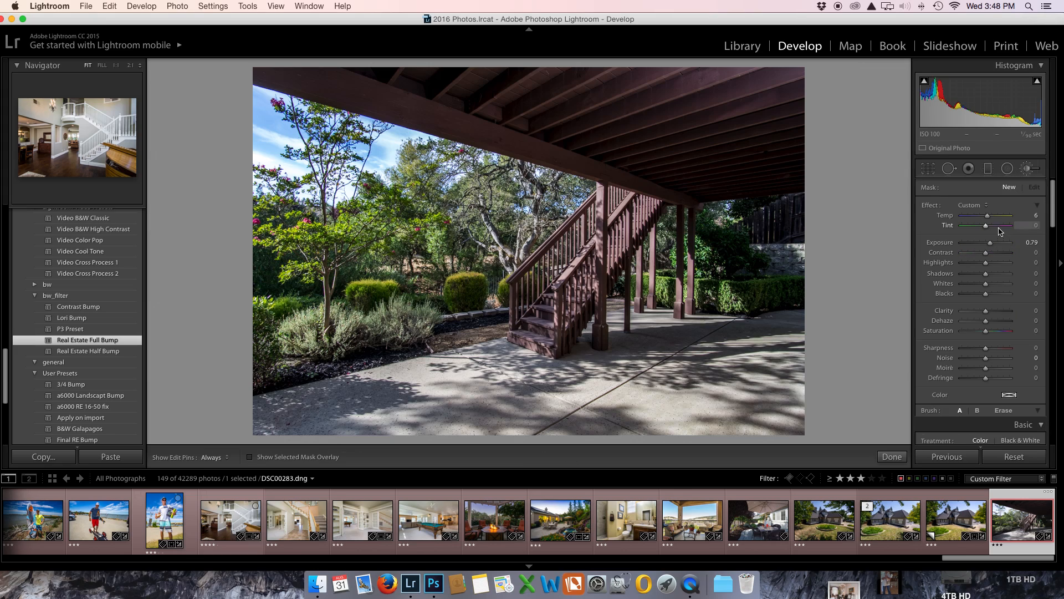
left_click_drag(990, 243, 980, 242)
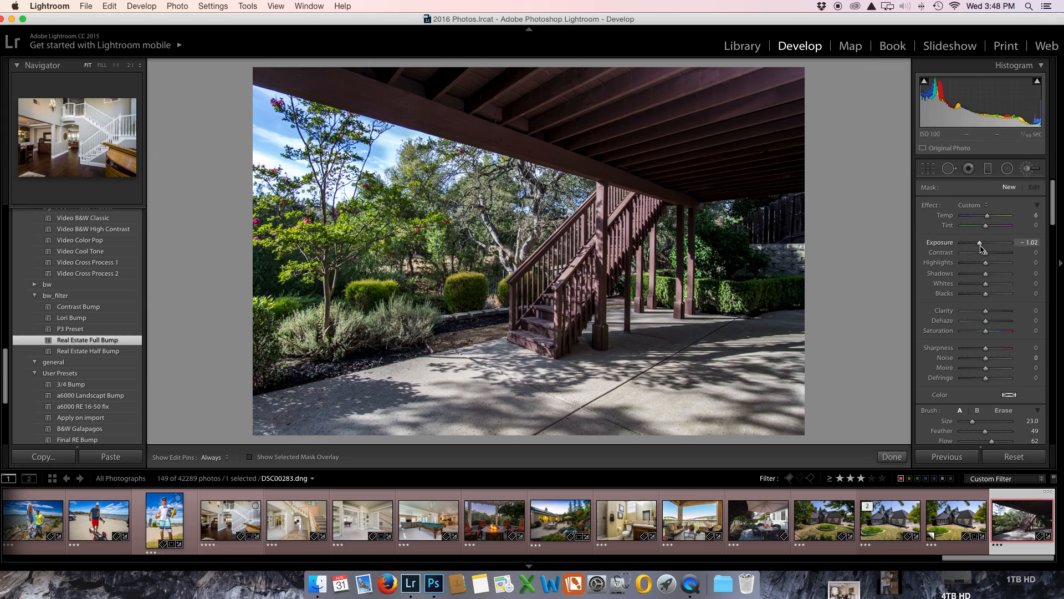
mouse_move(798, 88)
left_mouse_down()
mouse_move(757, 65)
mouse_move(887, 59)
mouse_move(747, 51)
left_mouse_up()
left_click(1027, 168)
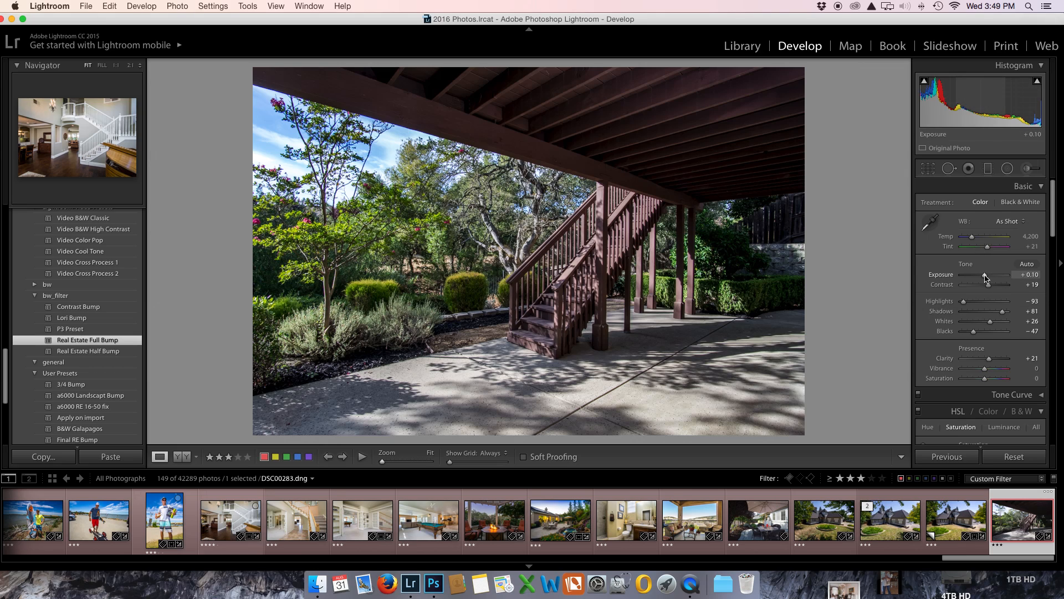
Step: Set the photo's exposure to +0.30, whites to +35, vibrance to +6 and temperature to 4,469
left_click_drag(985, 277, 987, 278)
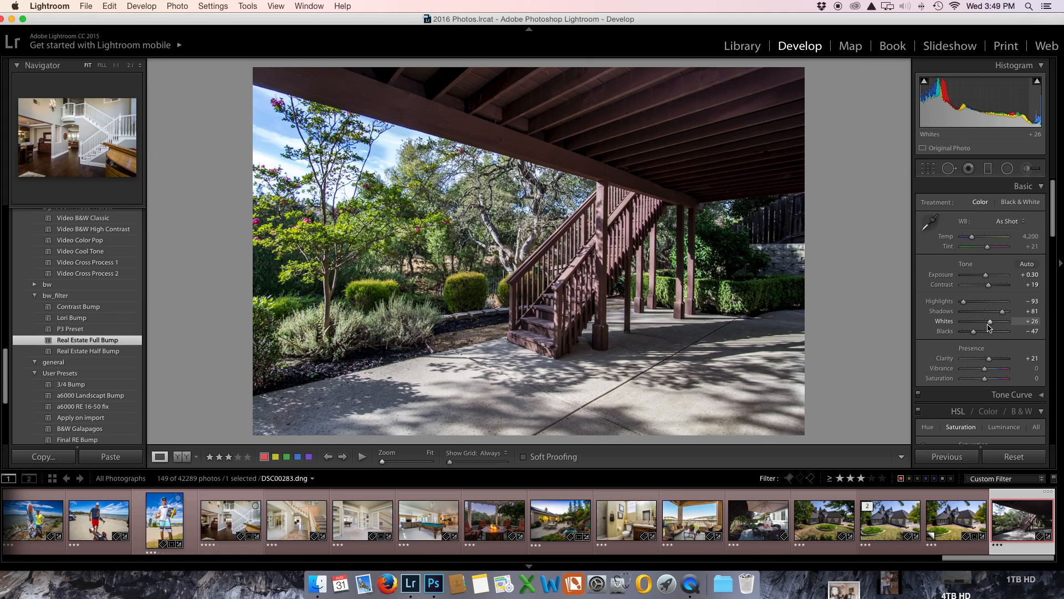
left_click_drag(991, 325, 994, 326)
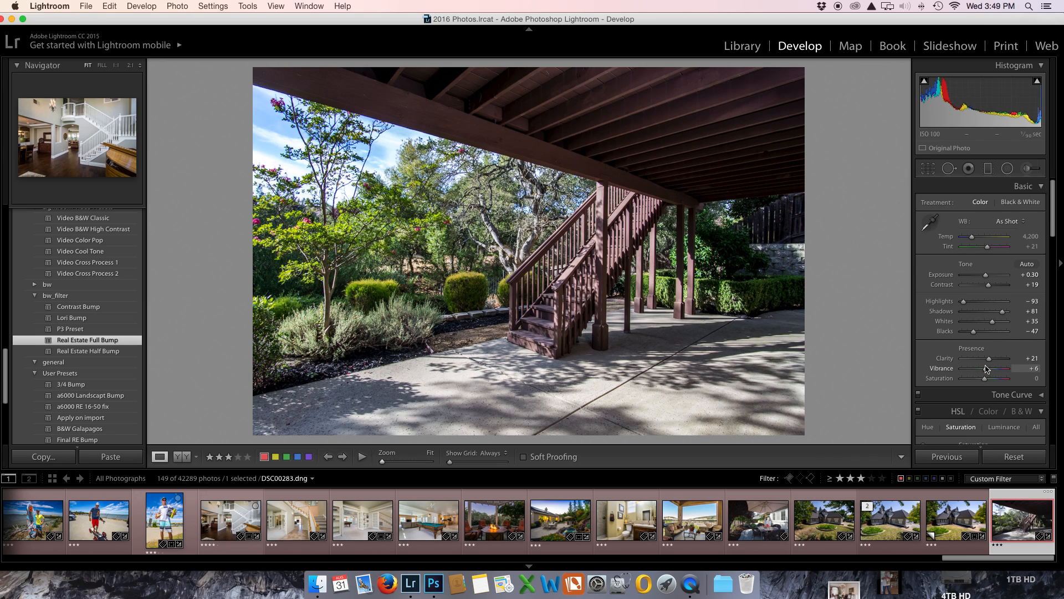
left_click_drag(971, 237, 973, 240)
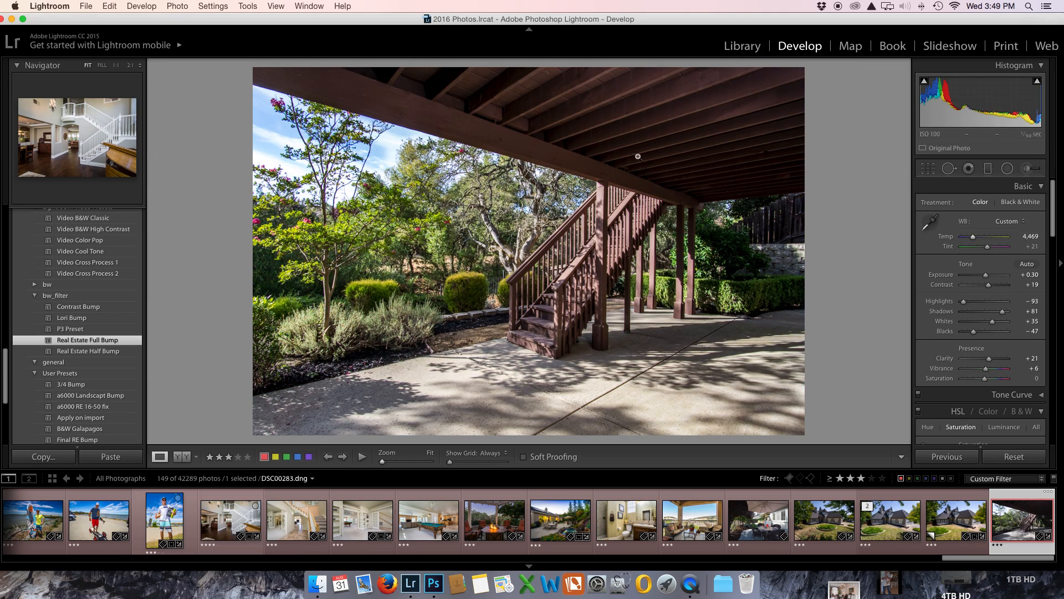
Step: Brighten the dark underside of the deck with a new adjustment brush at exposure 0.52 and flow 71
left_click(1027, 169)
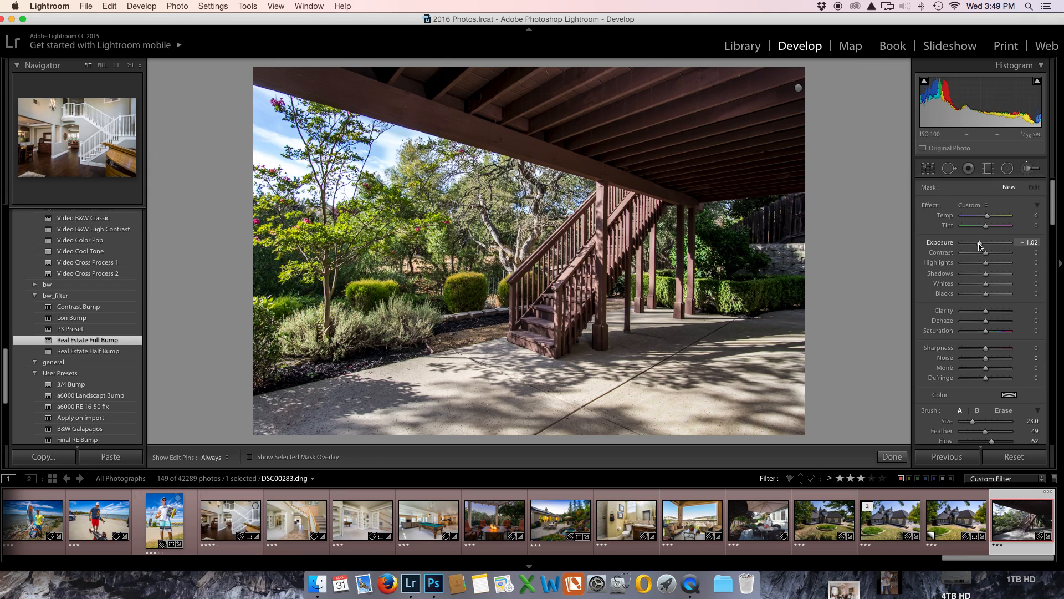
left_click_drag(982, 246, 988, 247)
scroll(992, 367, "down", 2)
left_click_drag(992, 407, 996, 406)
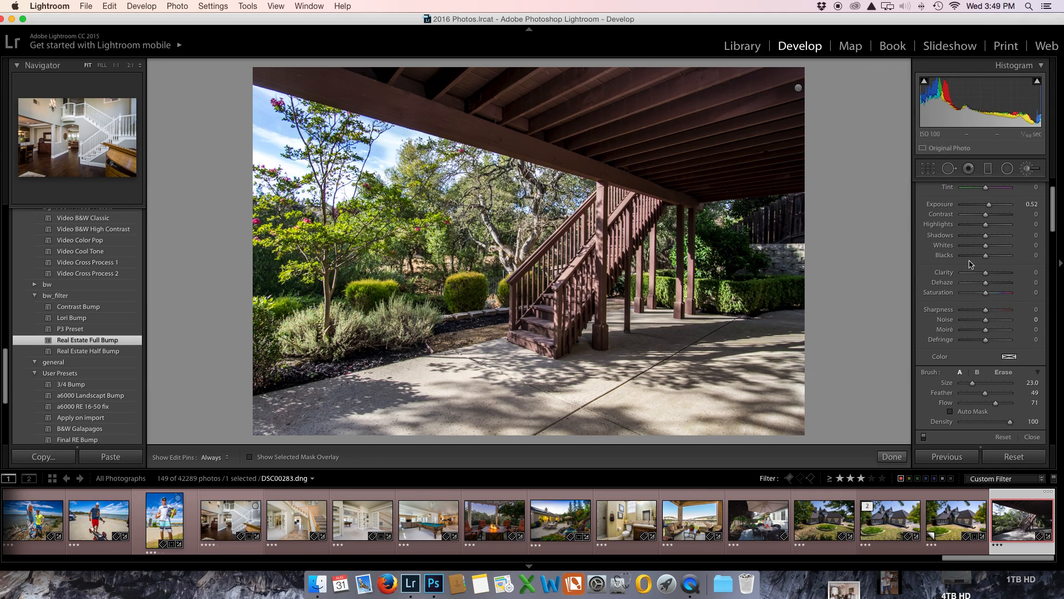
scroll(774, 131, "up", 3)
scroll(780, 157, "up", 2)
scroll(780, 157, "up", 3)
mouse_move(776, 151)
left_mouse_down()
mouse_move(596, 63)
mouse_move(377, 15)
mouse_move(396, 32)
mouse_move(654, 93)
mouse_move(771, 135)
mouse_move(757, 179)
mouse_move(785, 215)
mouse_move(746, 228)
mouse_move(804, 245)
mouse_move(773, 234)
mouse_move(805, 224)
mouse_move(740, 205)
left_mouse_up()
Step: Reduce the brush size to 9.0 and brighten the shrubs at the left edge and the area beside the right fence
scroll(210, 374, "down", 2)
scroll(209, 359, "down", 6)
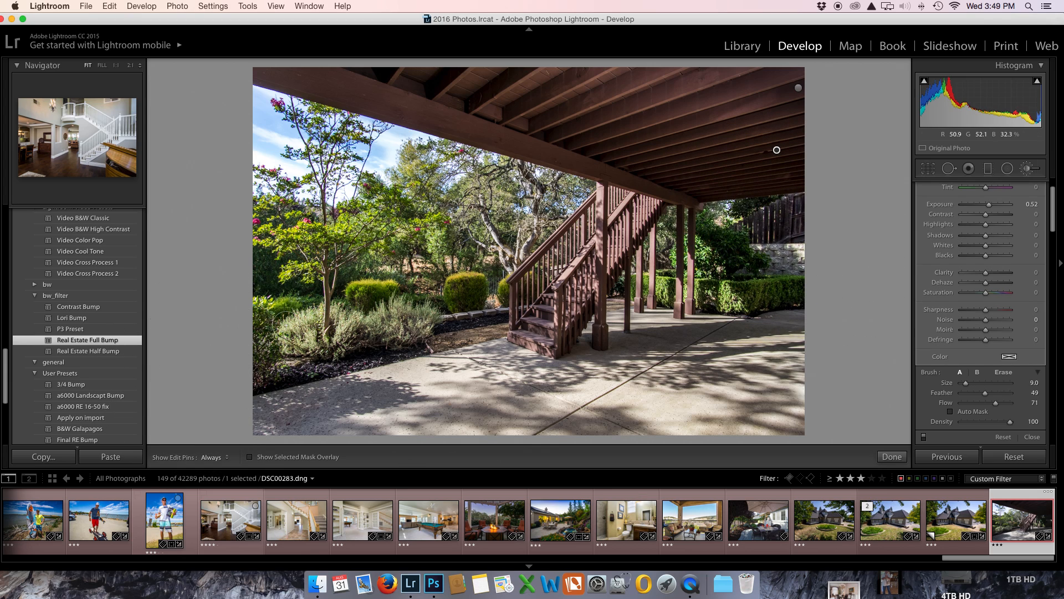
mouse_move(255, 344)
left_mouse_down()
mouse_move(314, 374)
mouse_move(288, 375)
mouse_move(353, 369)
mouse_move(358, 350)
mouse_move(410, 341)
left_mouse_up()
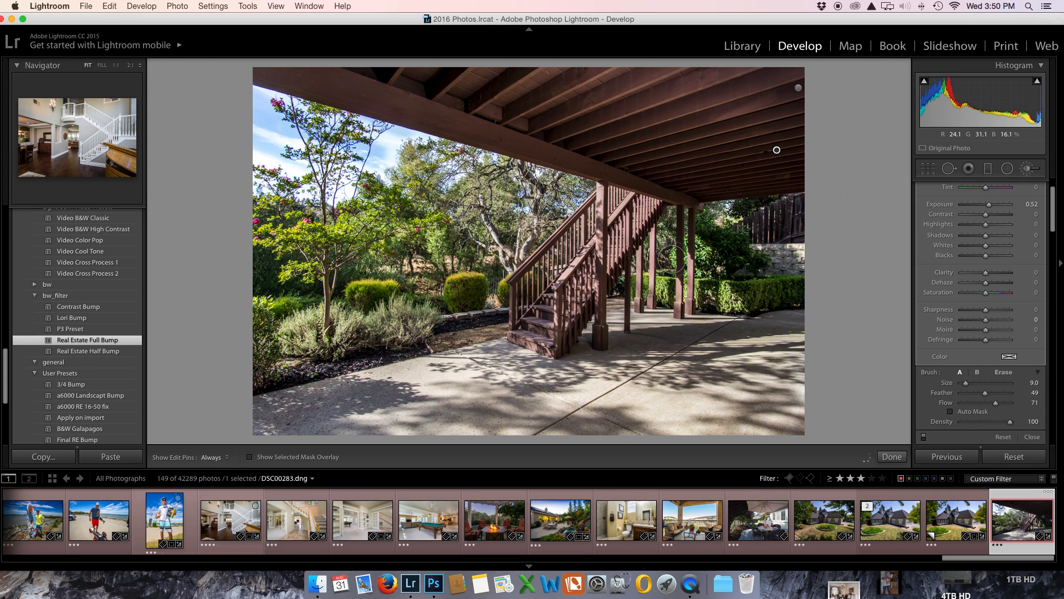
mouse_move(762, 222)
left_mouse_down()
mouse_move(784, 215)
mouse_move(730, 233)
mouse_move(738, 271)
mouse_move(755, 286)
mouse_move(820, 284)
mouse_move(739, 247)
left_mouse_up()
left_click(1028, 170)
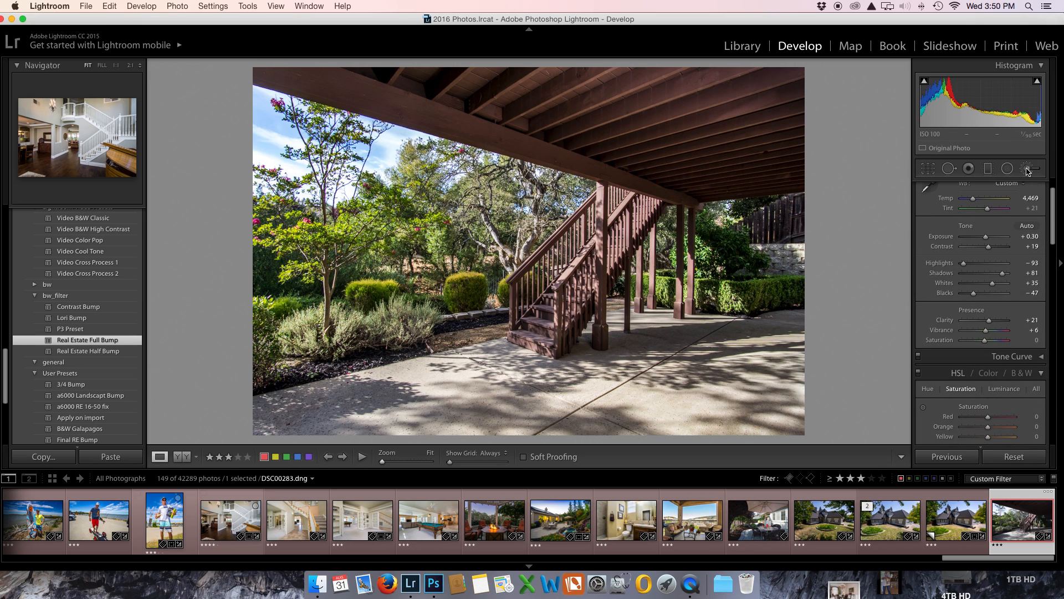
Step: Darken the upper deck beams with a new adjustment brush at exposure -0.64 and size 18.0
left_click(1027, 169)
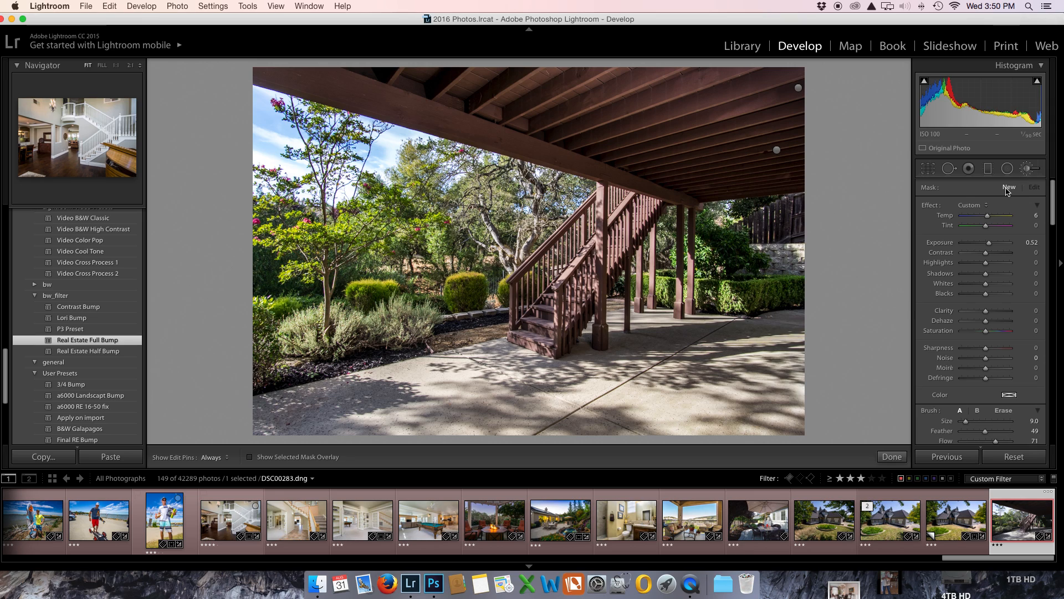
double_click(989, 243)
left_click_drag(987, 247, 984, 250)
scroll(748, 121, "up", 9)
mouse_move(746, 109)
left_mouse_down()
mouse_move(612, 65)
mouse_move(522, 78)
mouse_move(601, 68)
left_mouse_up()
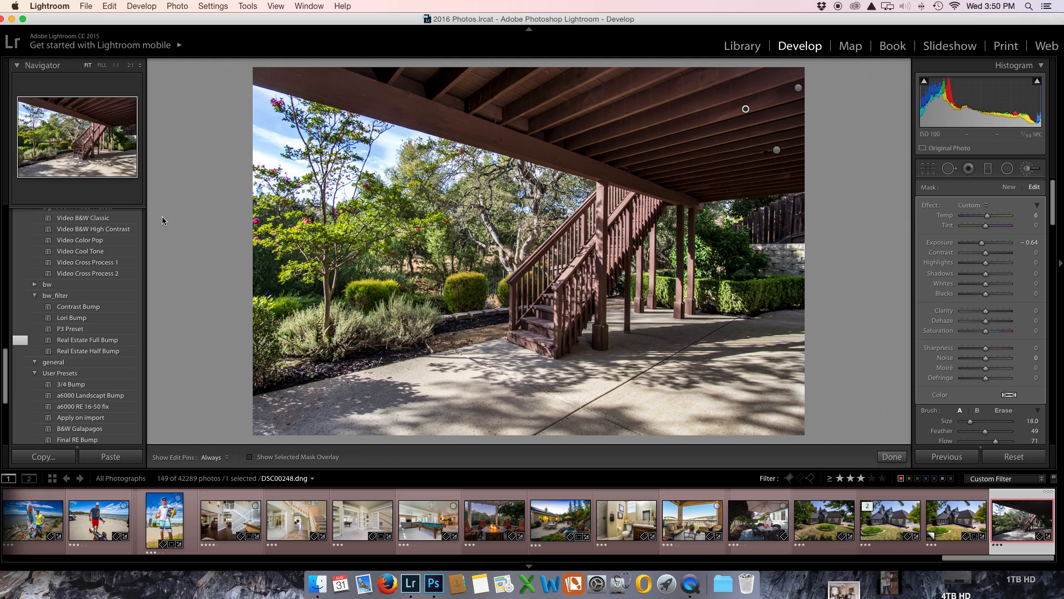
left_click(52, 479)
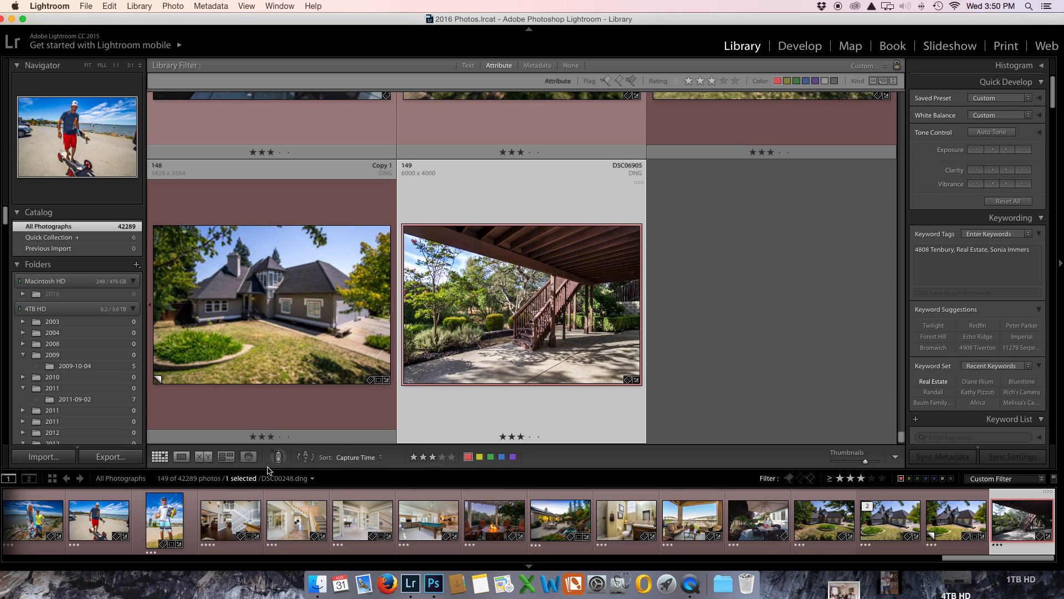
left_click(204, 456)
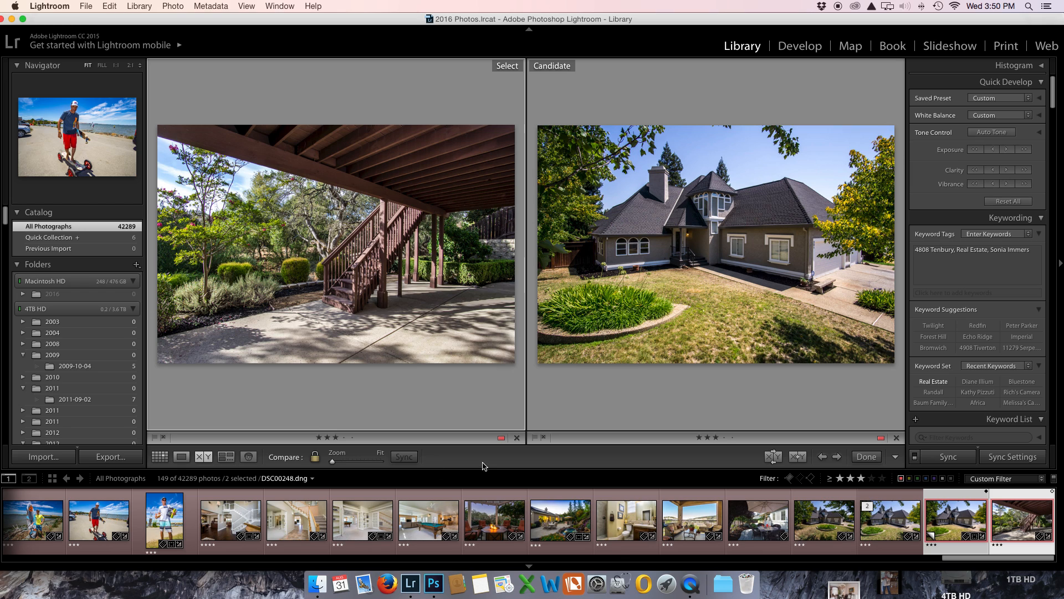
left_click(799, 46)
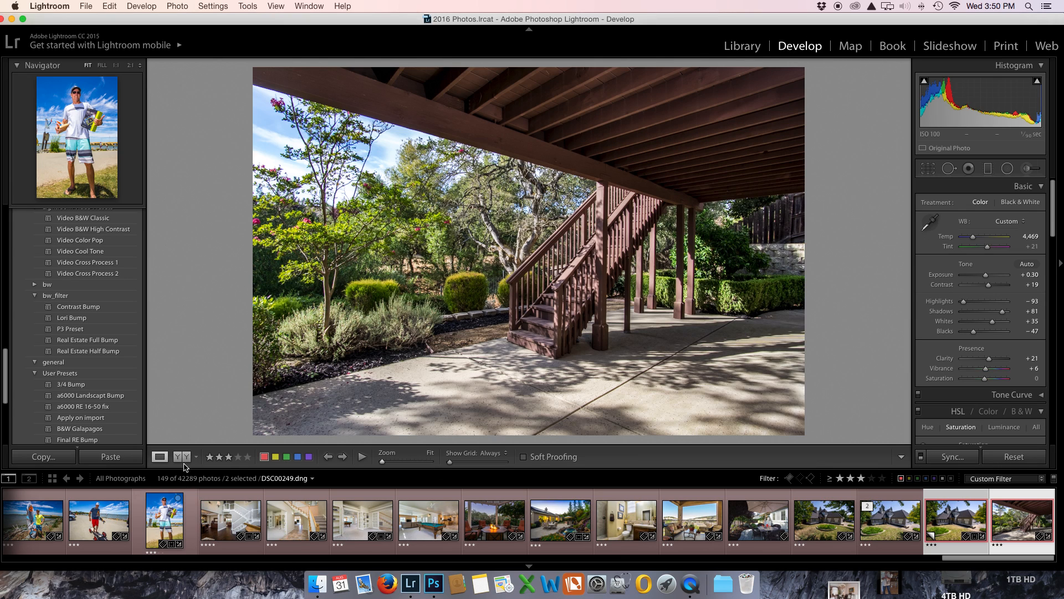
Step: Compare the staircase photo's before and after versions side by side in full screen with dimmed surroundings, and return to single-image view
left_click(183, 459)
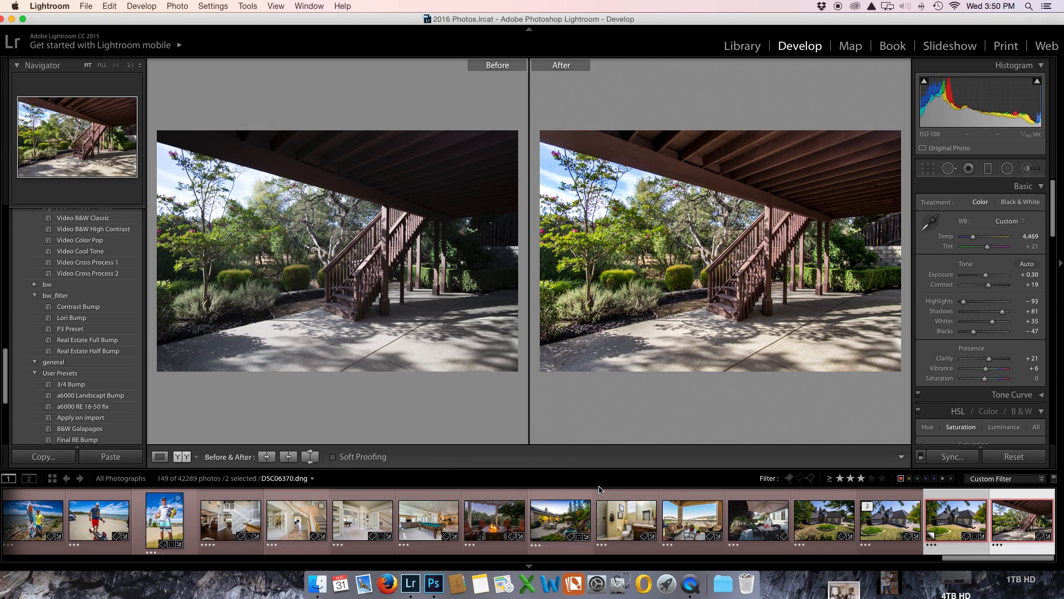
key("super+shift+f")
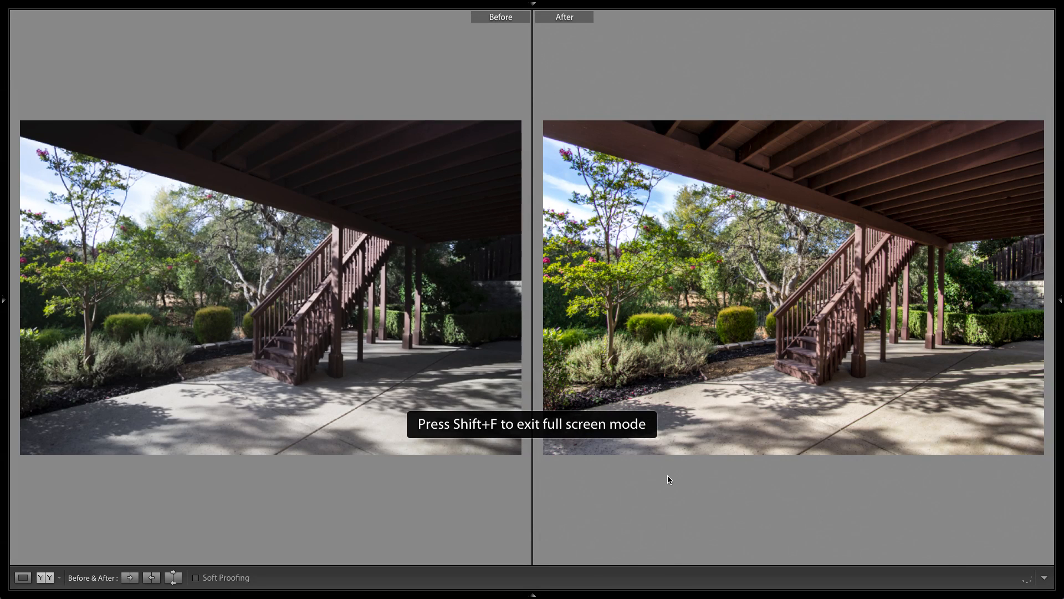
key("l")
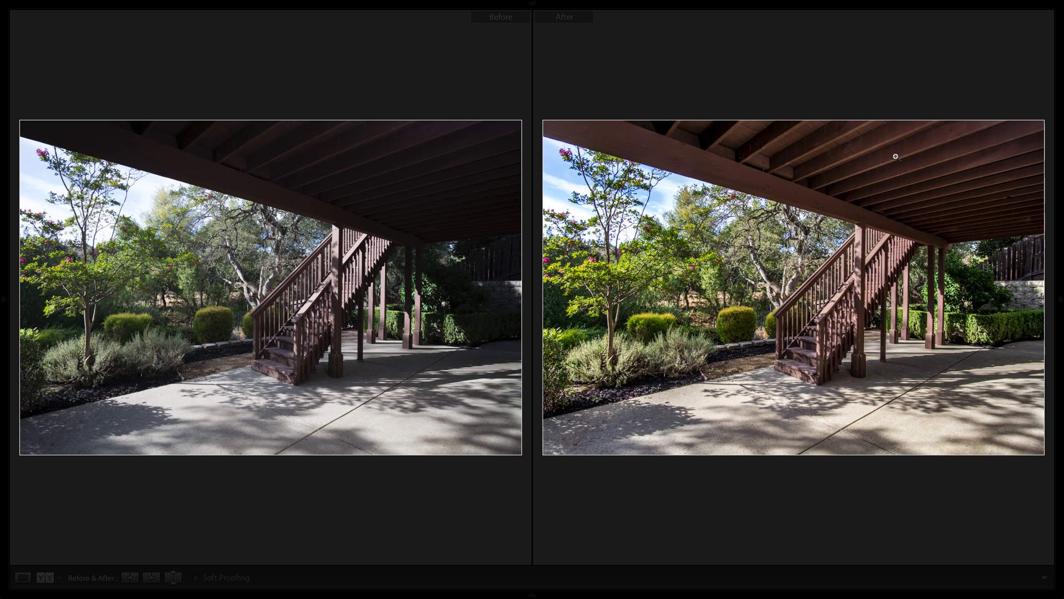
key("super+Tab")
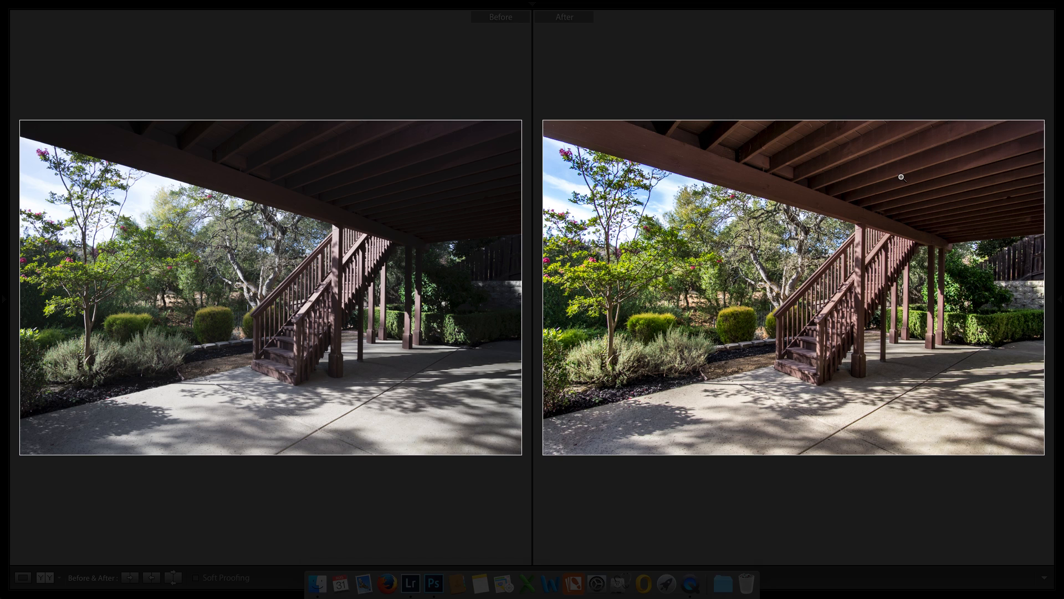
key("f")
key("l")
key("l")
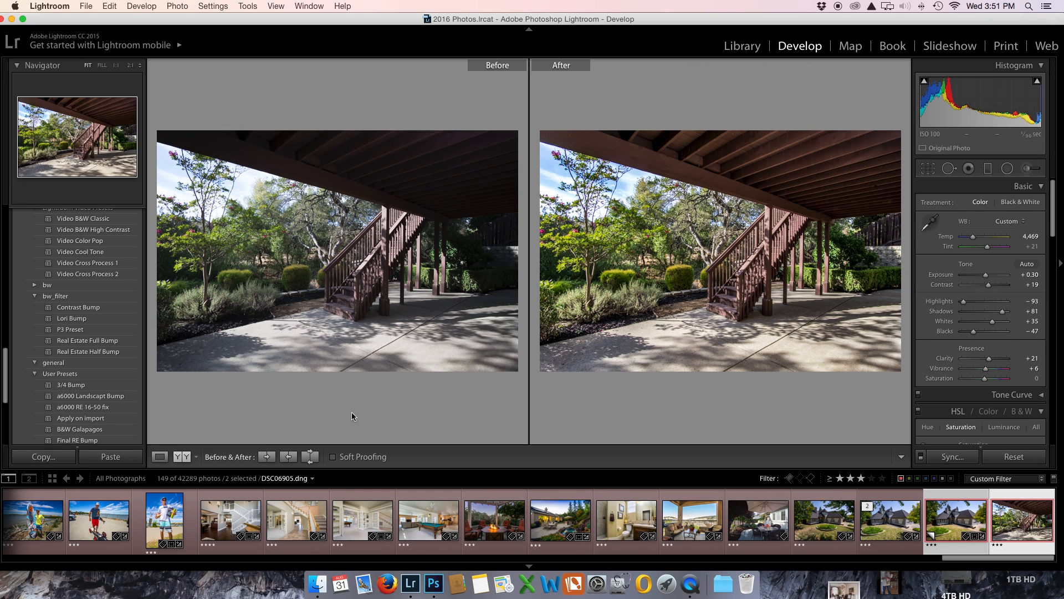
left_click(159, 456)
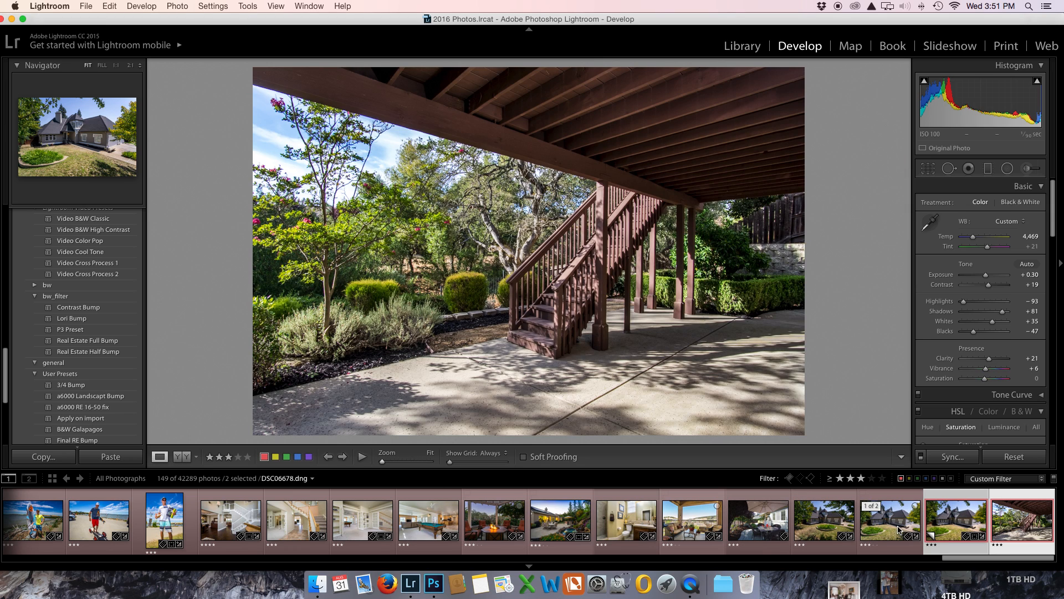
Step: Set the exposure of the house photo DSC06677 to +0.95 and show the neighbouring house photo DSC06678
left_click(938, 526)
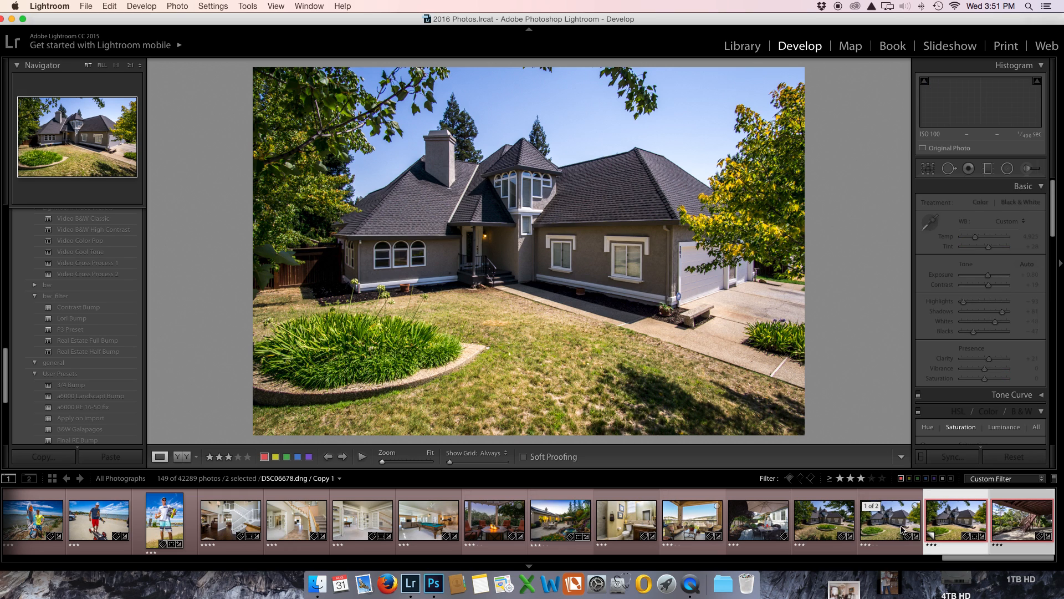
left_click(900, 528)
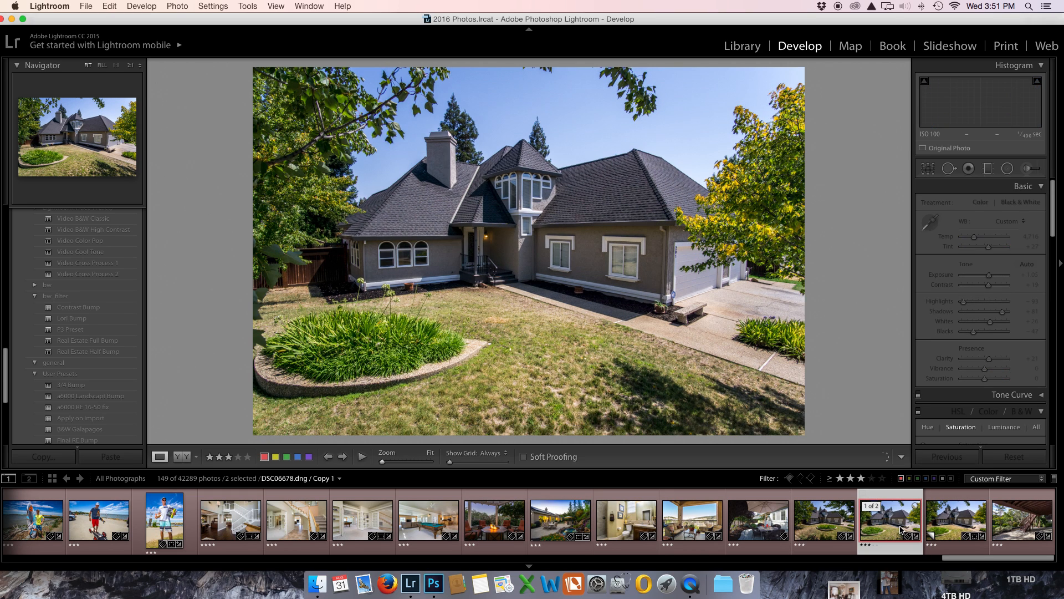
left_click(831, 523, "super")
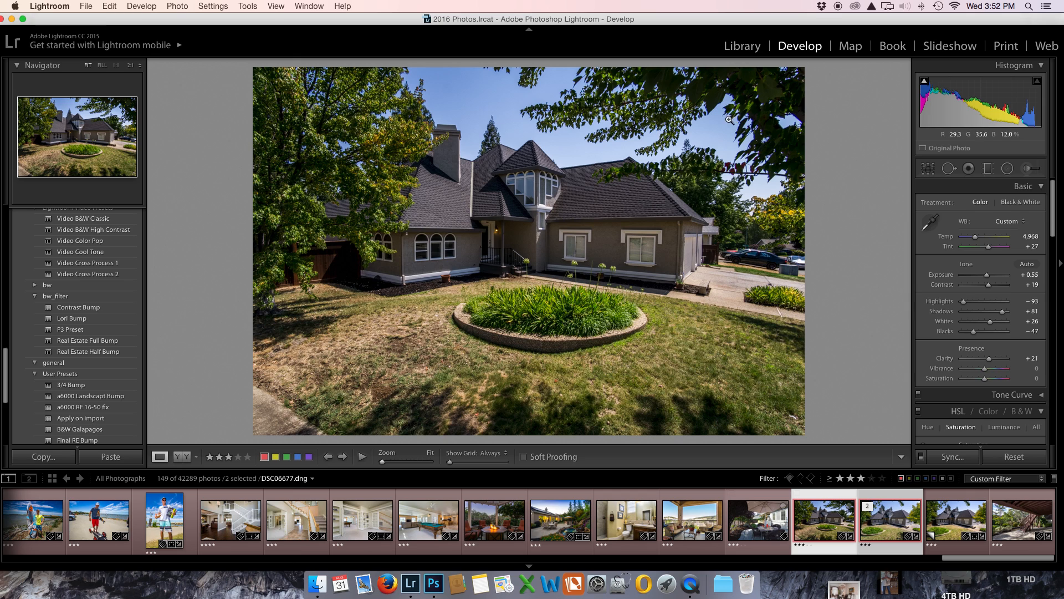
left_click_drag(987, 277, 990, 279)
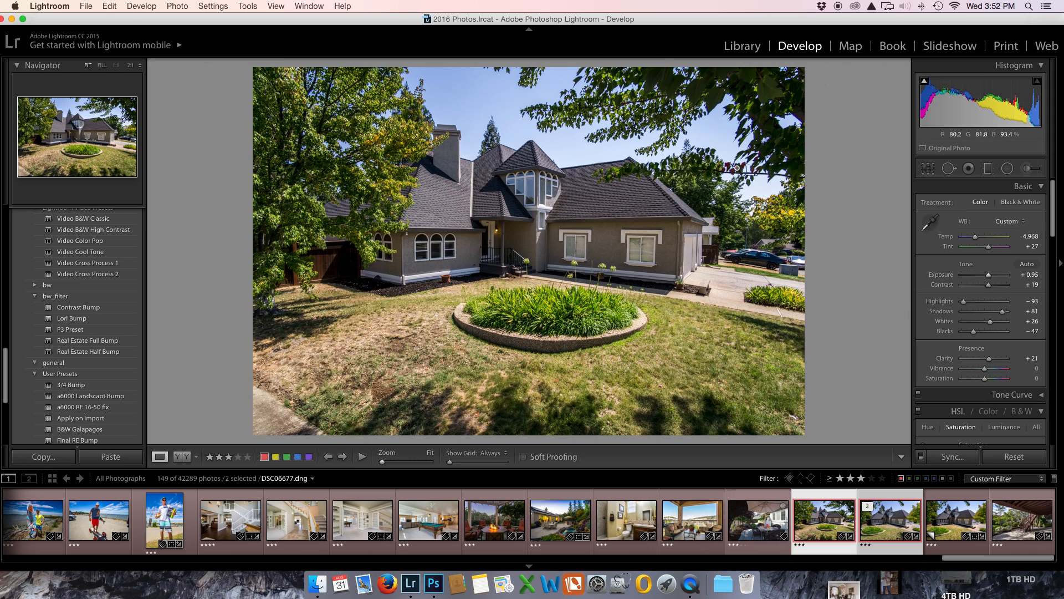
left_click(883, 520)
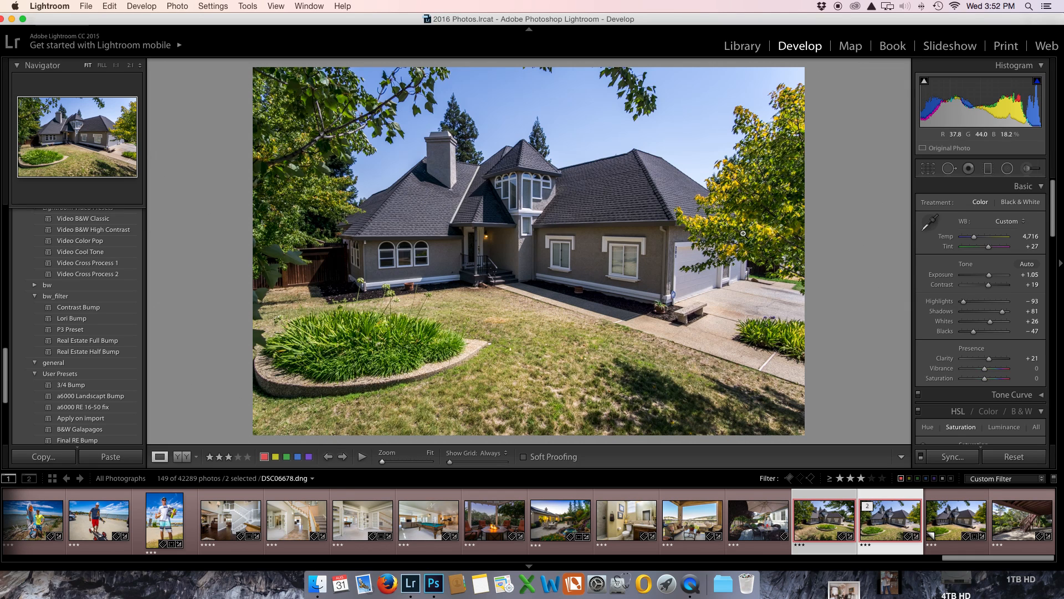
Step: Reset house photo DSC06678 to its unedited state and view it in full screen with dimmed surroundings before returning to the normal view
left_click(826, 526)
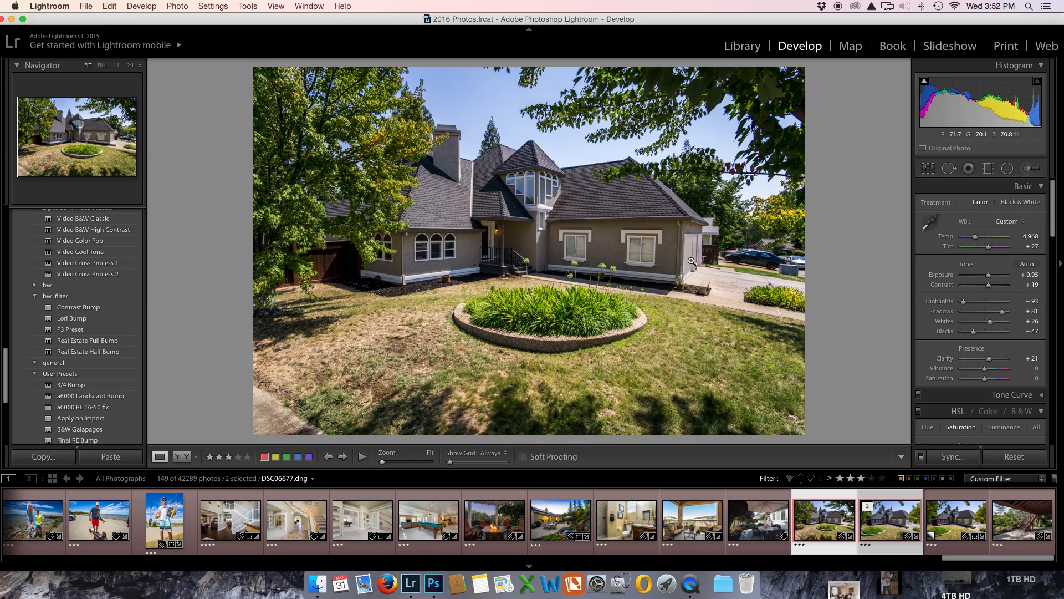
left_click(898, 524)
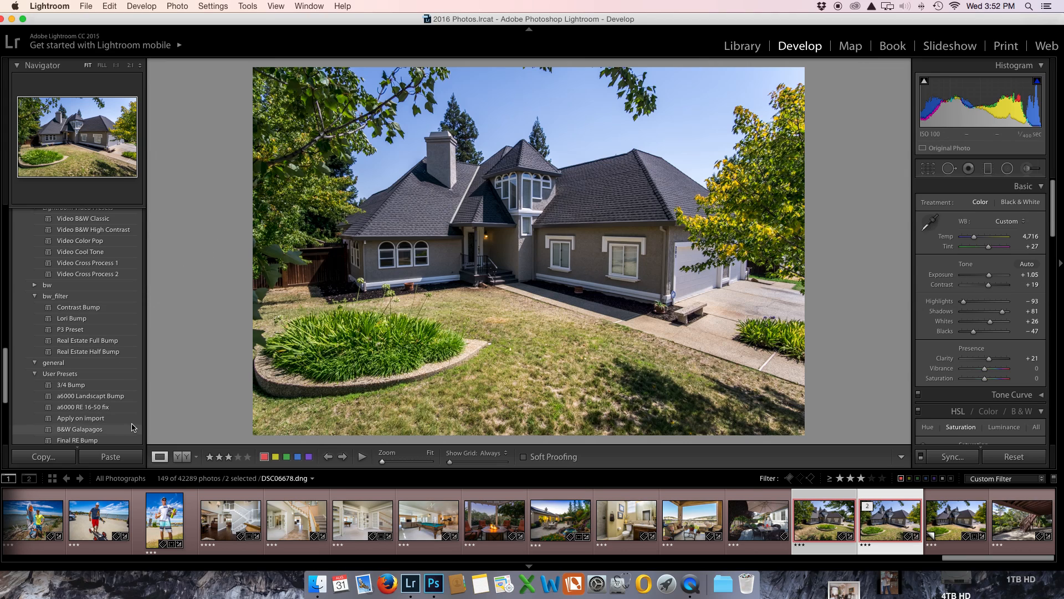
left_click(1000, 458)
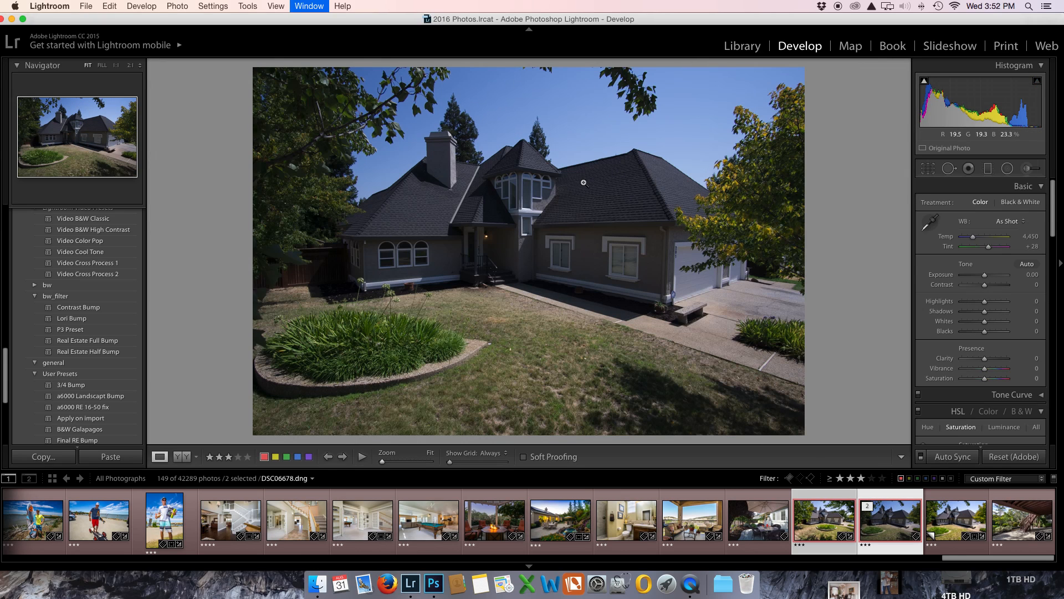
key("super+shift+f")
key("l")
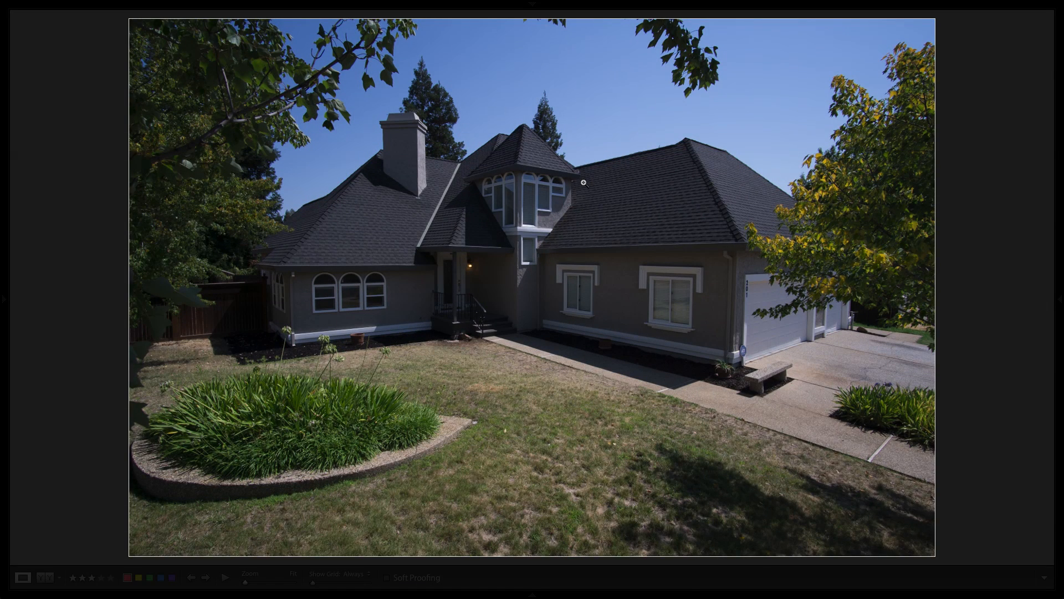
key("shift+f")
key("l")
key("l")
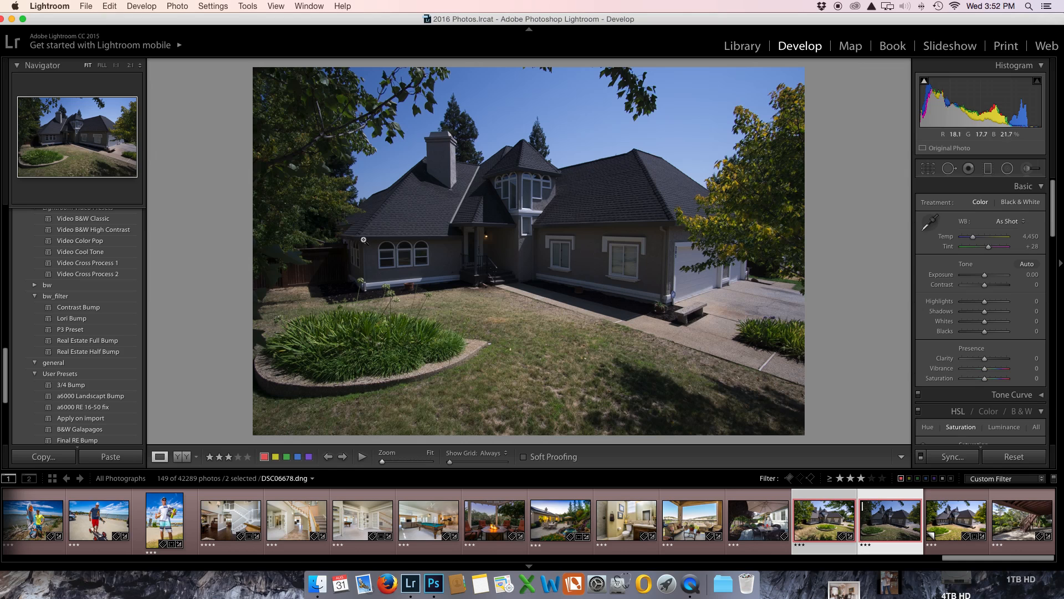
Step: Apply the Real Estate Full Bump preset to the house photo, and set its temperature to 5,092 and exposure to +1.15
left_click(81, 342)
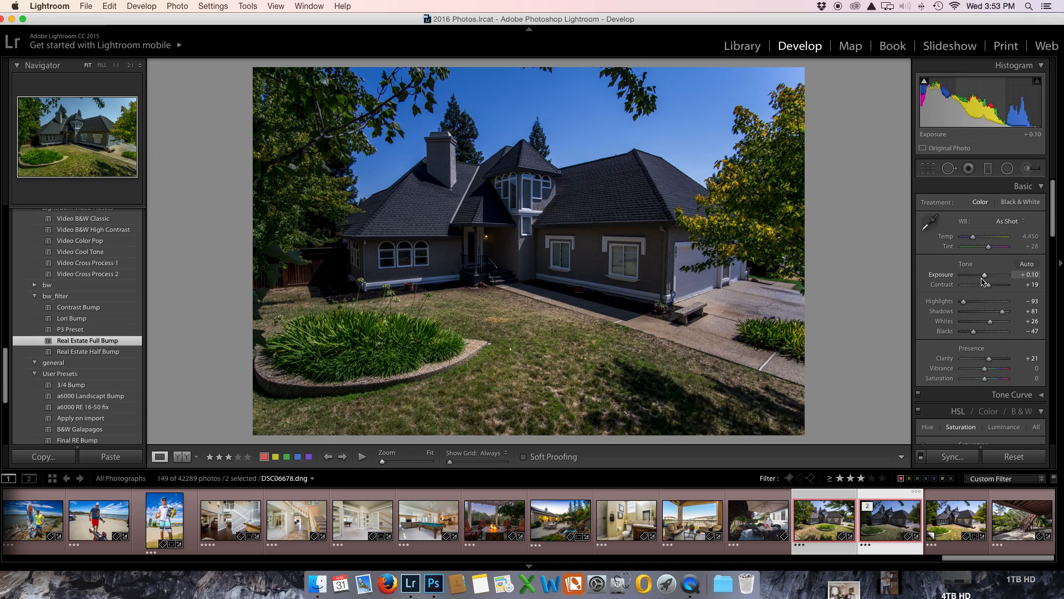
left_click_drag(985, 279, 989, 279)
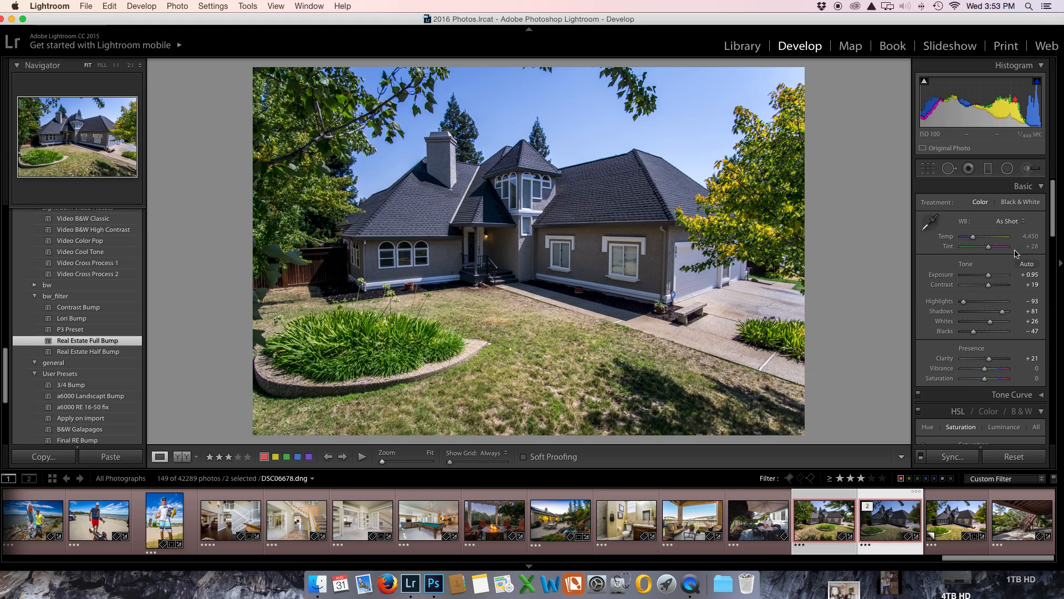
left_click_drag(974, 239, 976, 241)
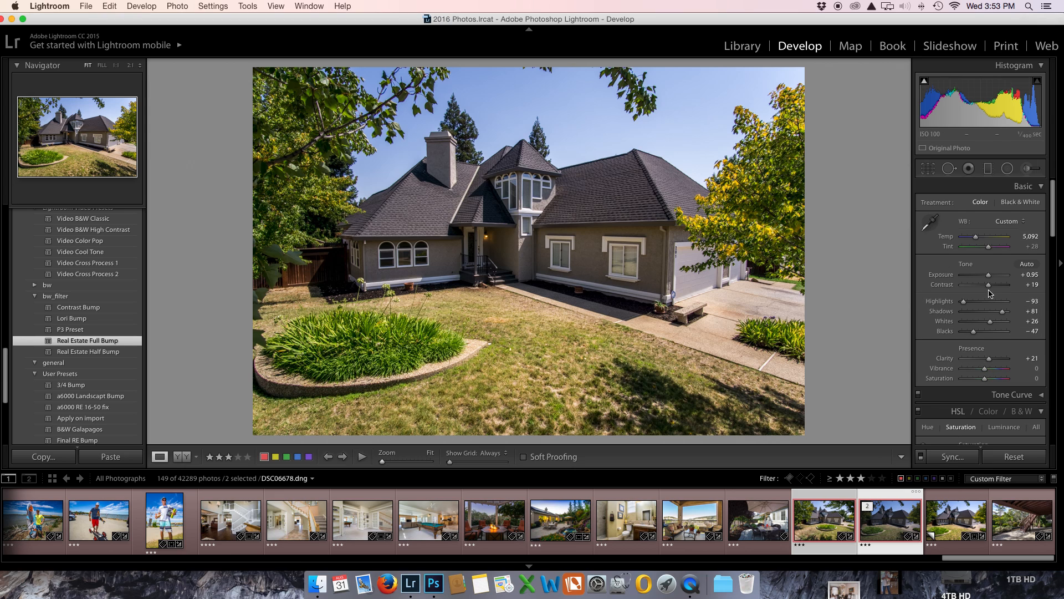
left_click_drag(989, 280, 991, 280)
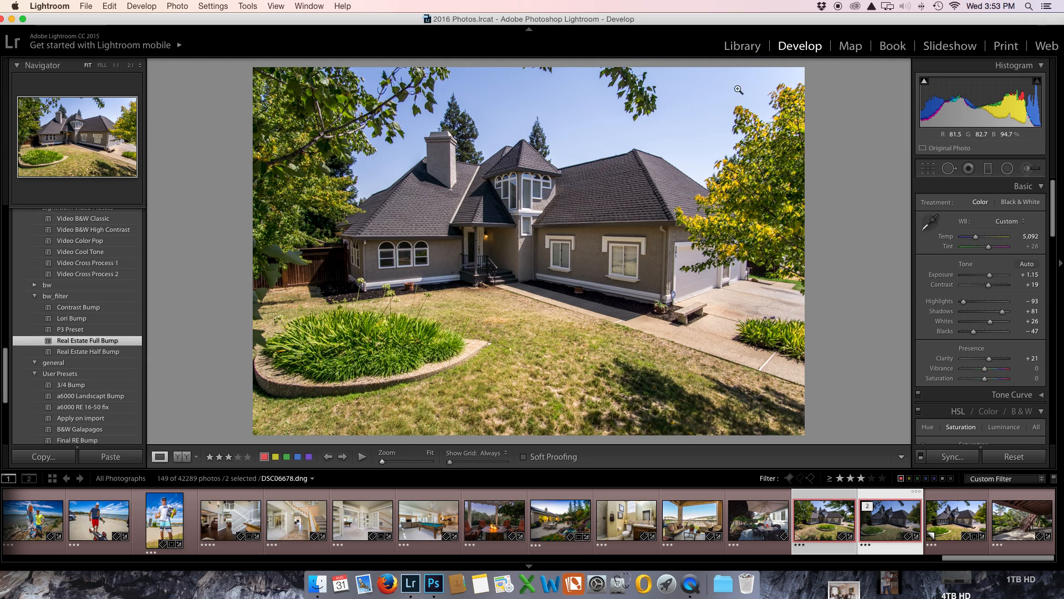
Step: Lower the house photo's manual lens vignetting correction to an amount of +1
scroll(976, 290, "down", 15)
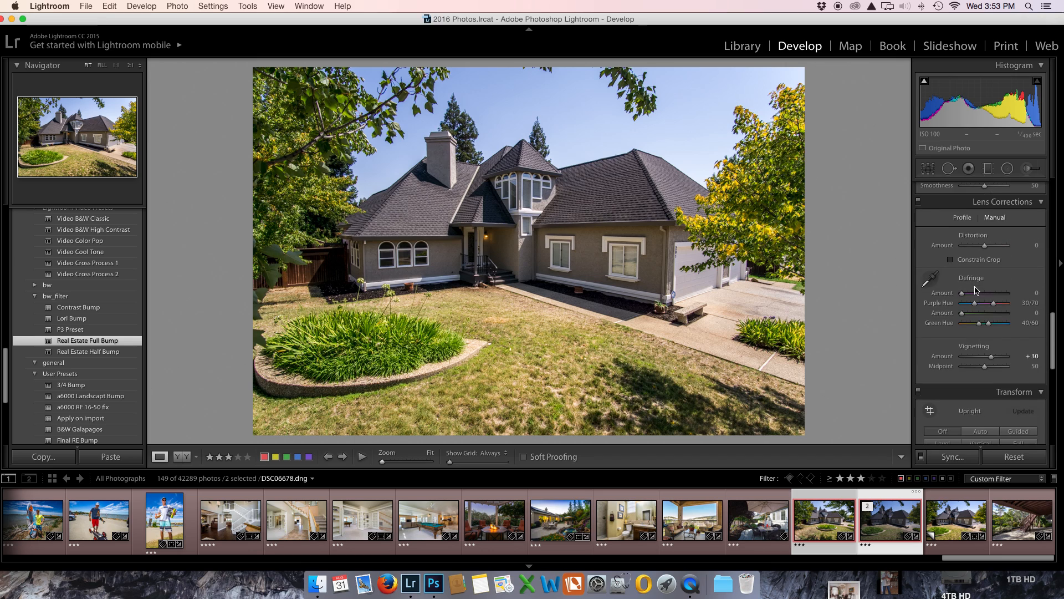
scroll(992, 302, "down", 2)
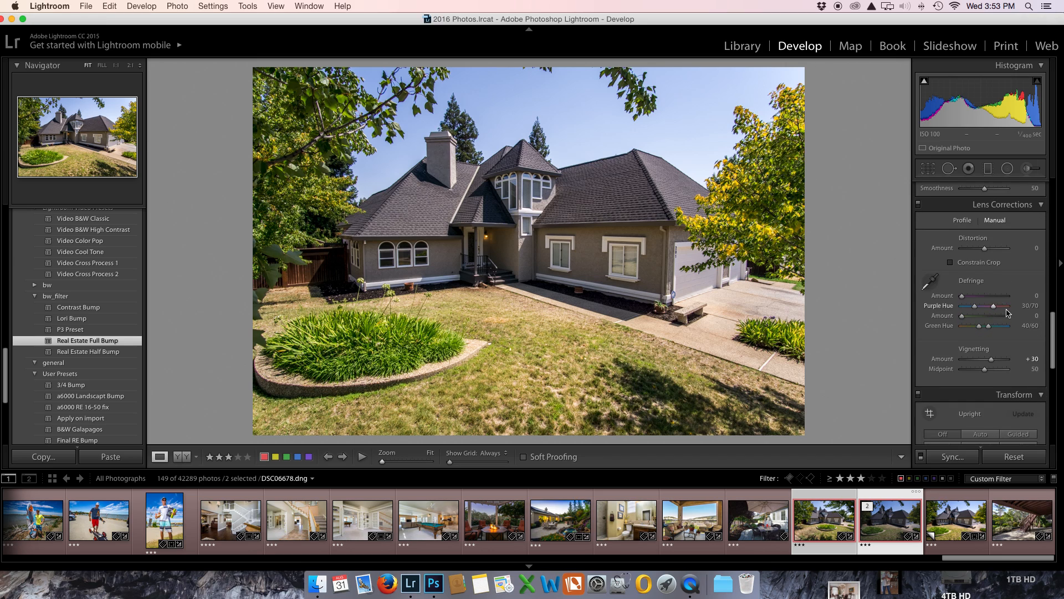
left_click_drag(990, 333, 984, 337)
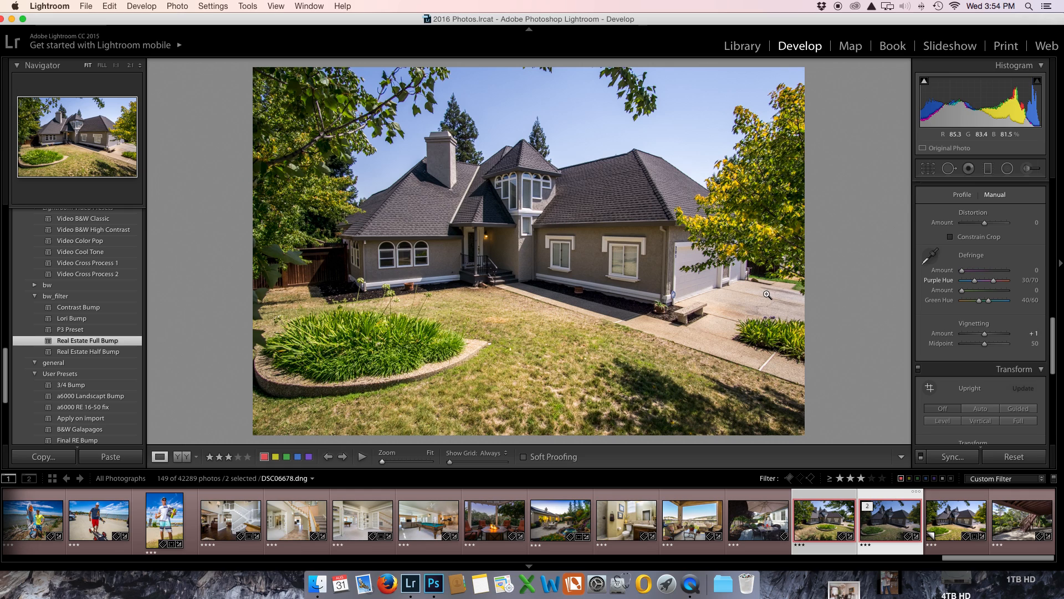
Step: Apply the Real Estate Full Bump preset to patio photo DSC06577 and compare its before and after versions in side-by-side and split views
left_click(755, 525)
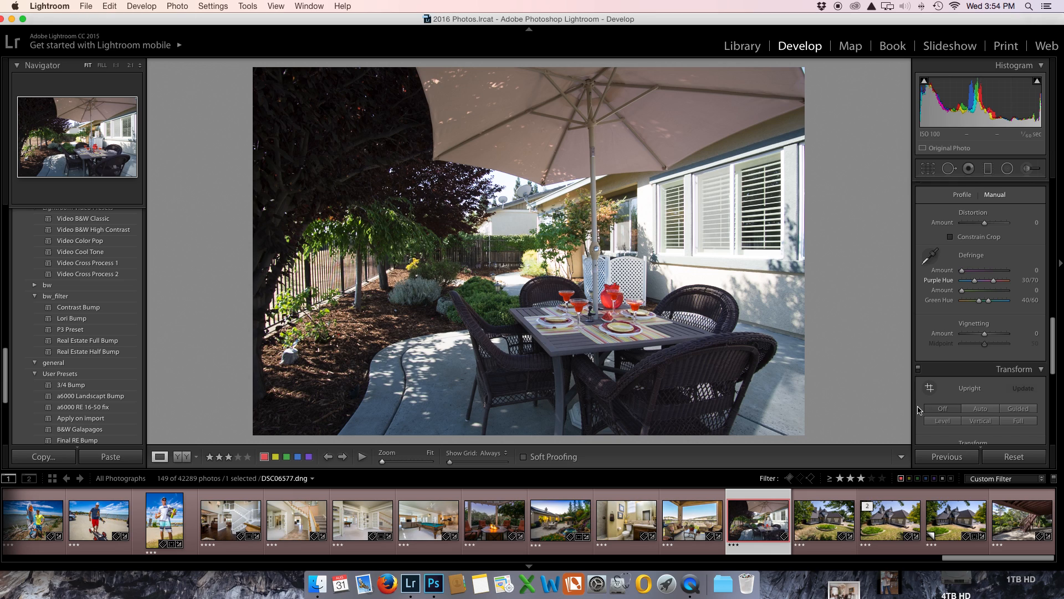
scroll(961, 314, "up", 10)
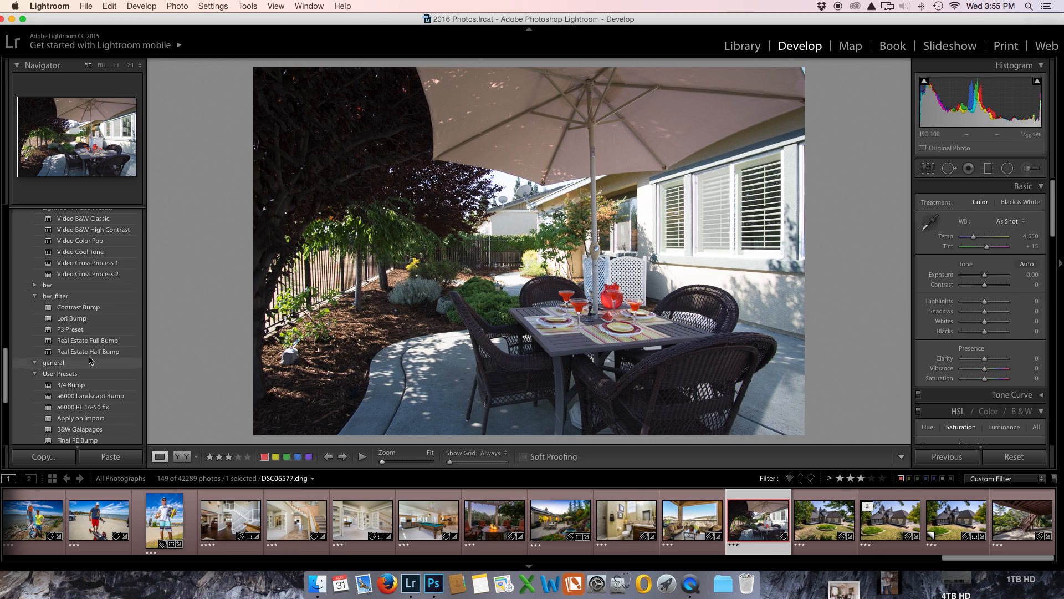
left_click(83, 341)
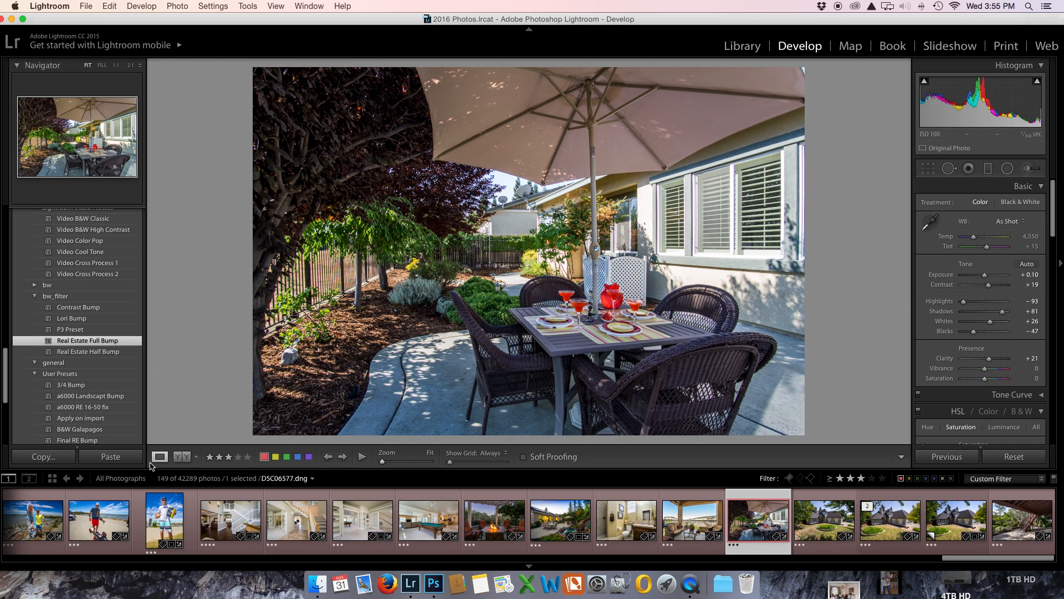
left_click(183, 456)
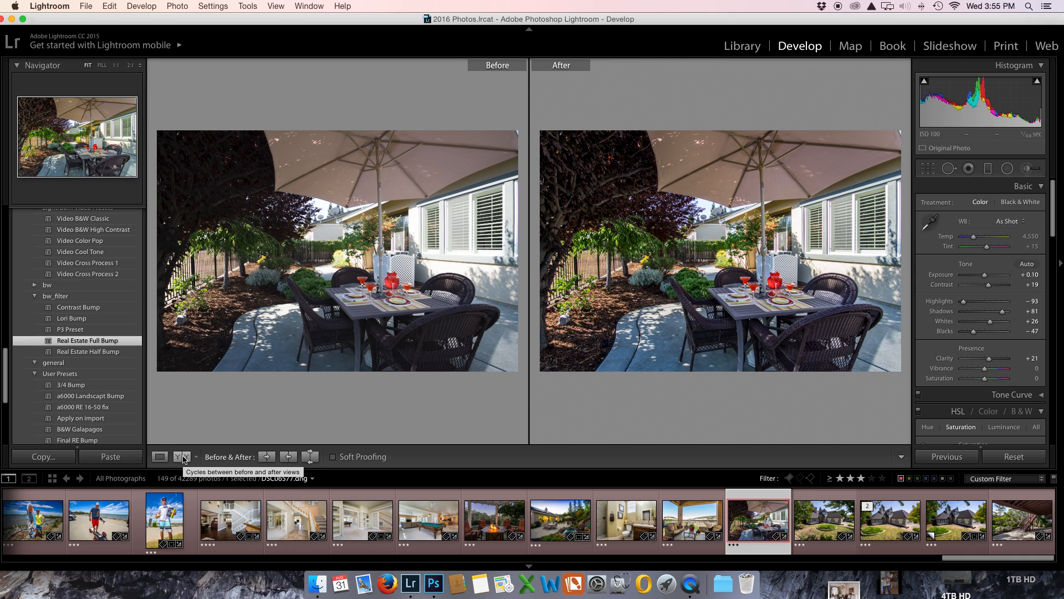
left_click(184, 457)
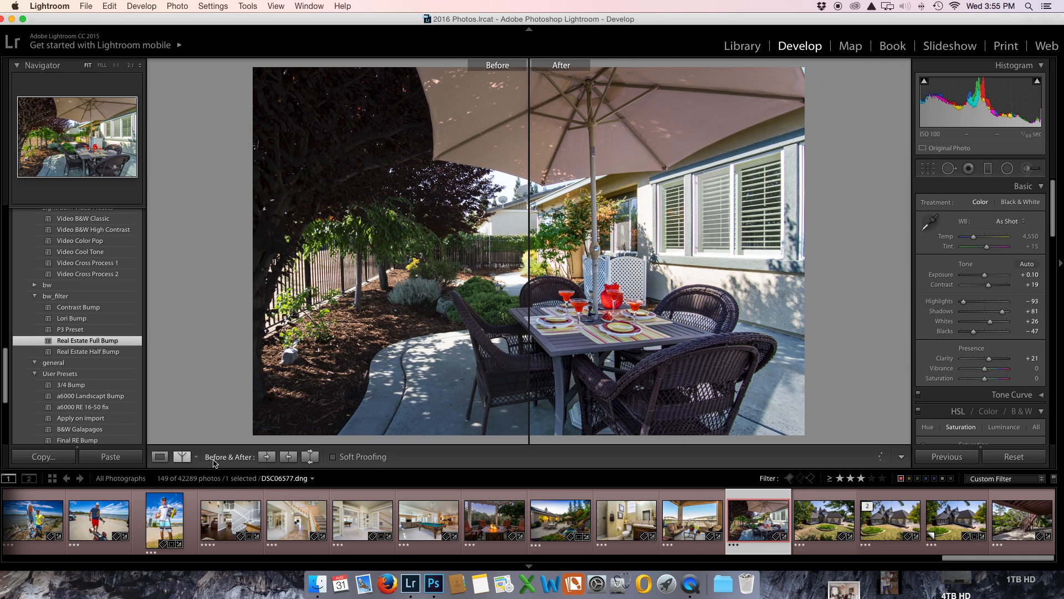
left_click(160, 456)
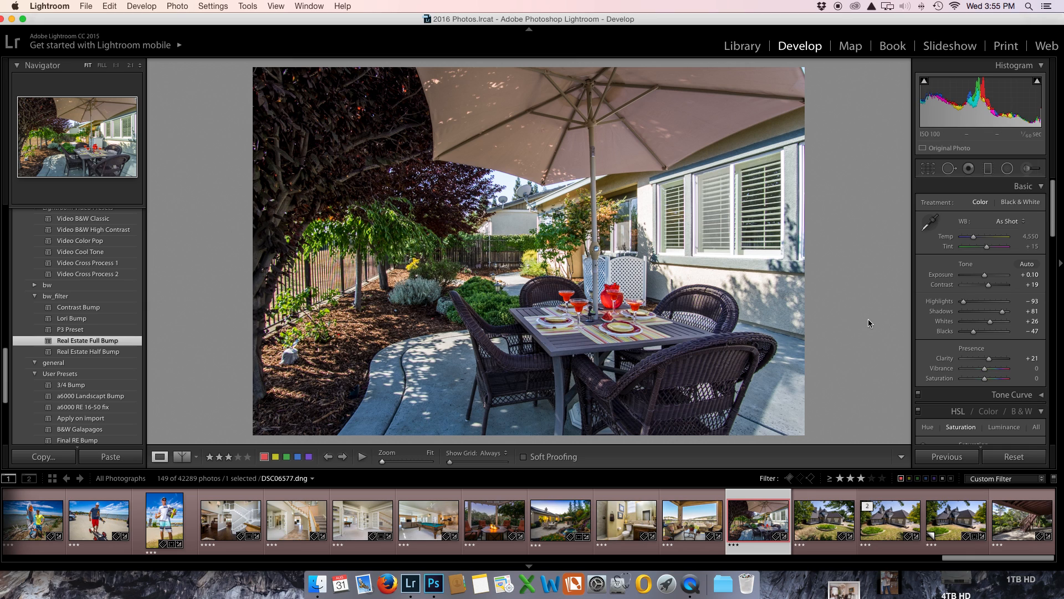
Step: Set the patio photo's temperature to 5,215 and its exposure to +0.45
left_click_drag(984, 275, 987, 280)
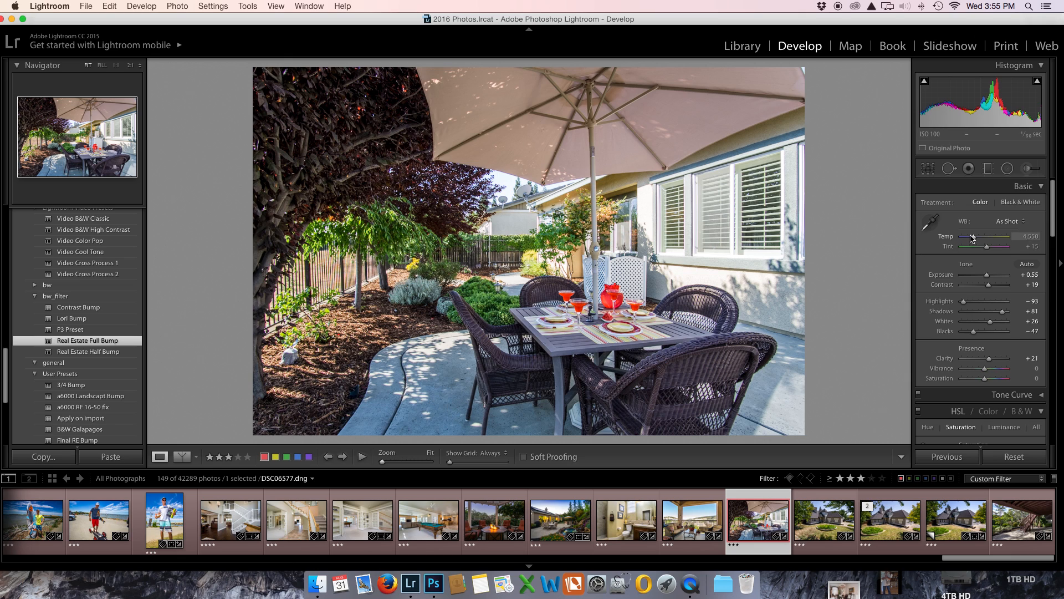
left_click_drag(975, 239, 977, 240)
left_click_drag(986, 277, 987, 277)
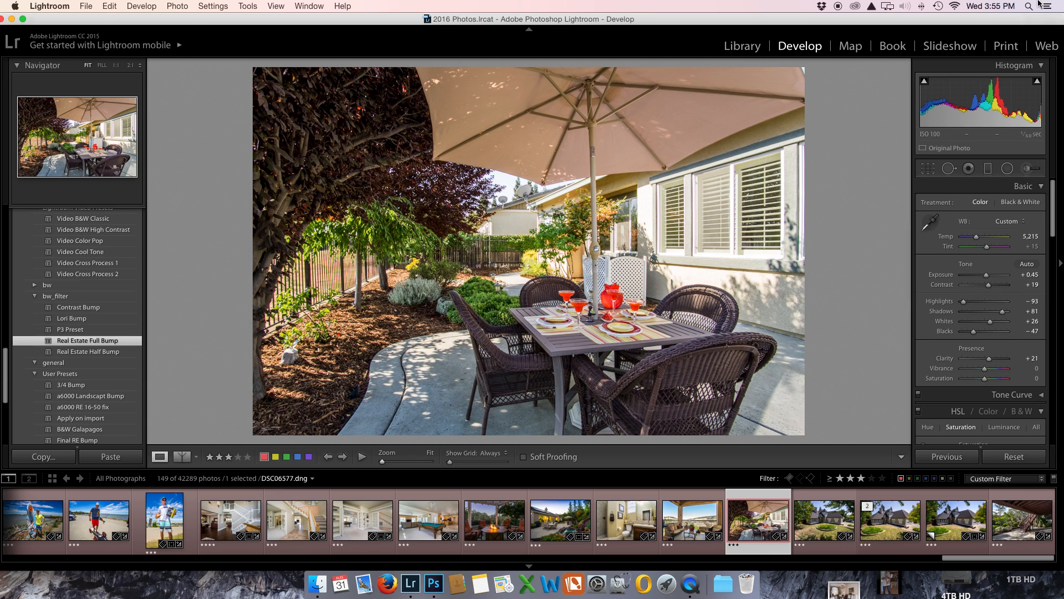
Step: Try a manual lens distortion amount of -19 on the patio photo and return it to 0
scroll(990, 298, "down", 15)
scroll(990, 298, "down", 3)
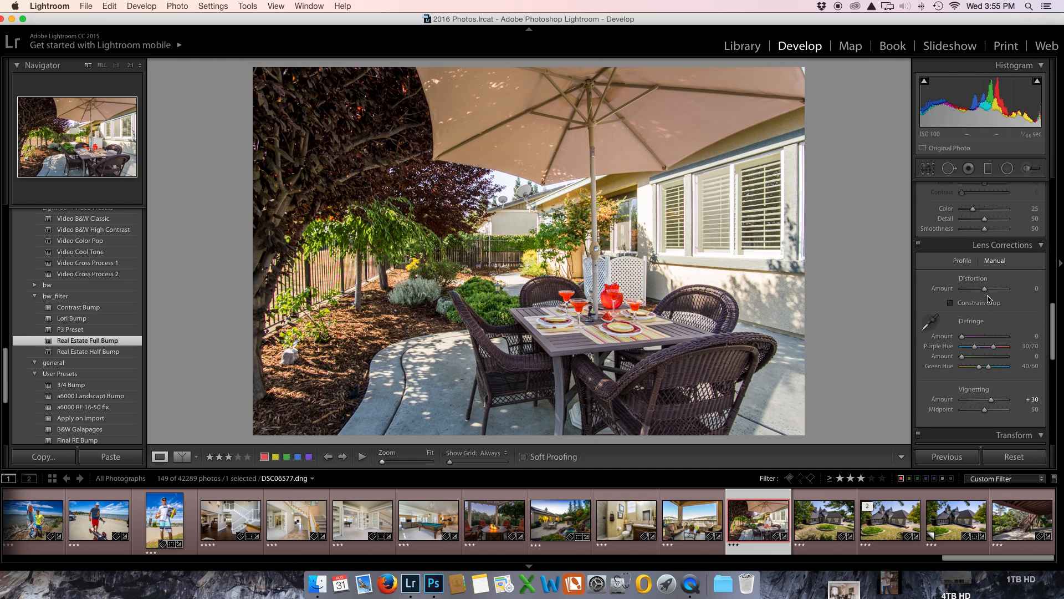
left_click_drag(985, 271, 985, 275)
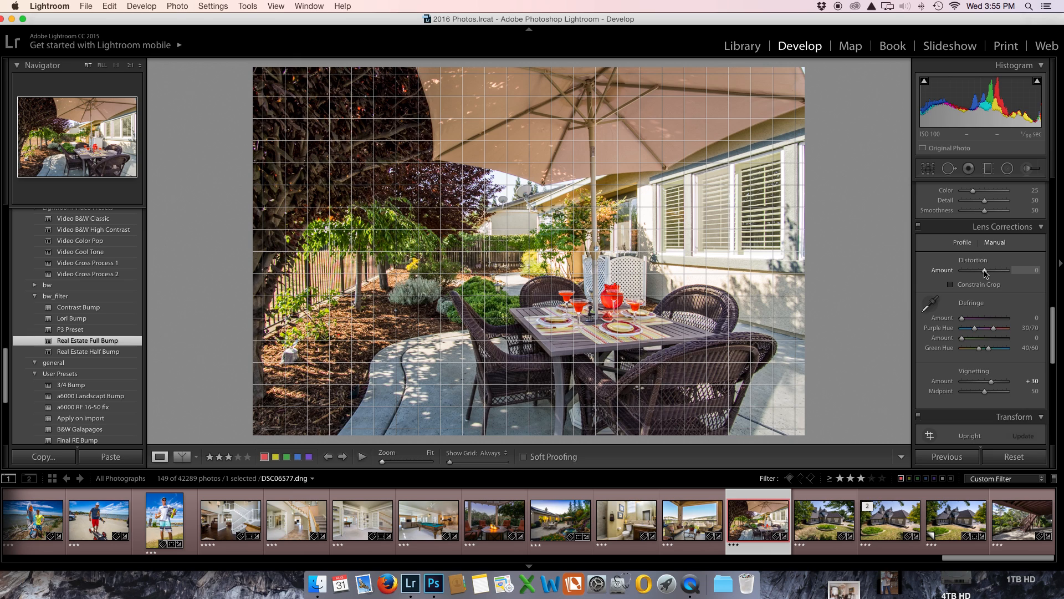
left_click_drag(985, 273, 981, 273)
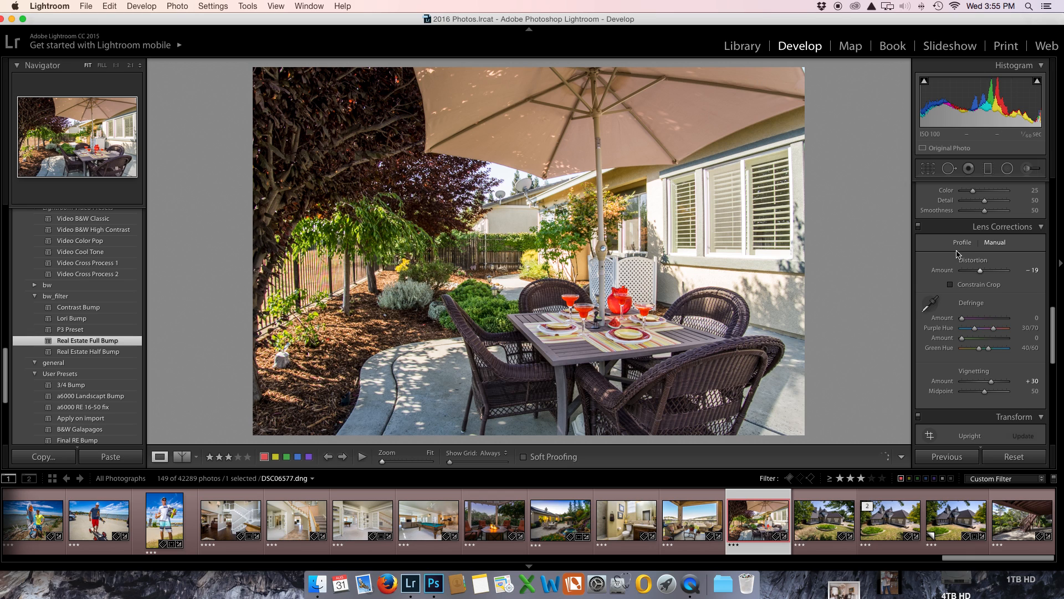
left_click_drag(979, 271, 982, 276)
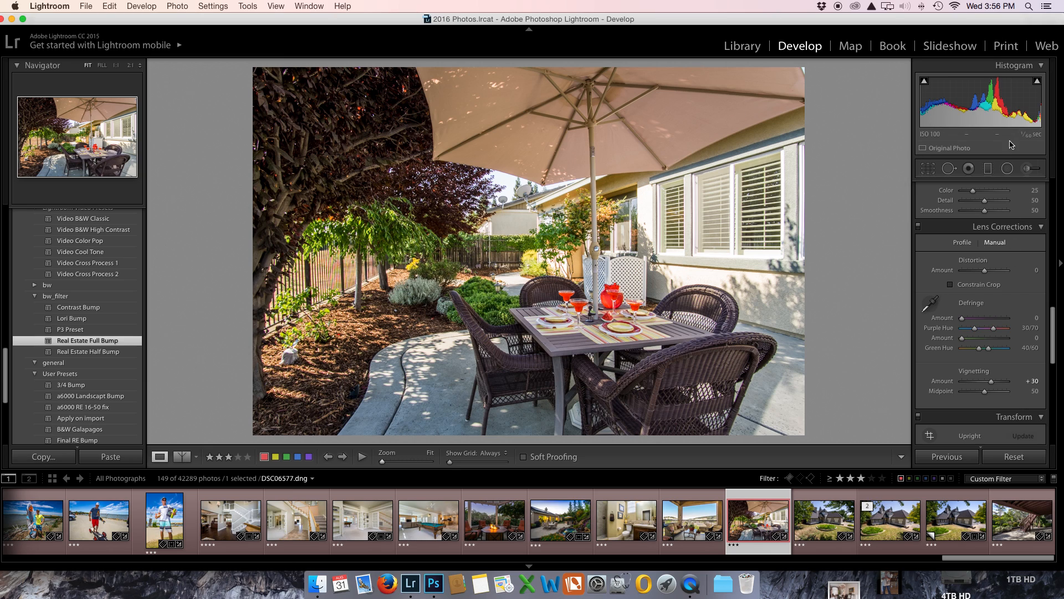
Step: Brighten the dark foliage of the large tree with a new adjustment brush at exposure 0.63 and size 24.0
left_click(1024, 168)
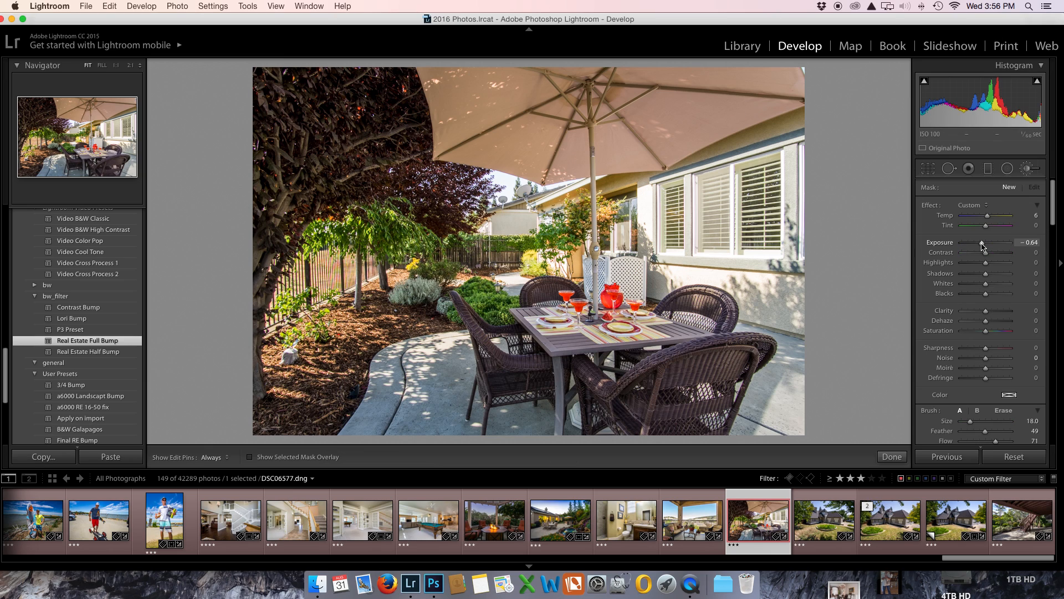
left_click_drag(987, 244, 989, 246)
scroll(989, 422, "down", 2)
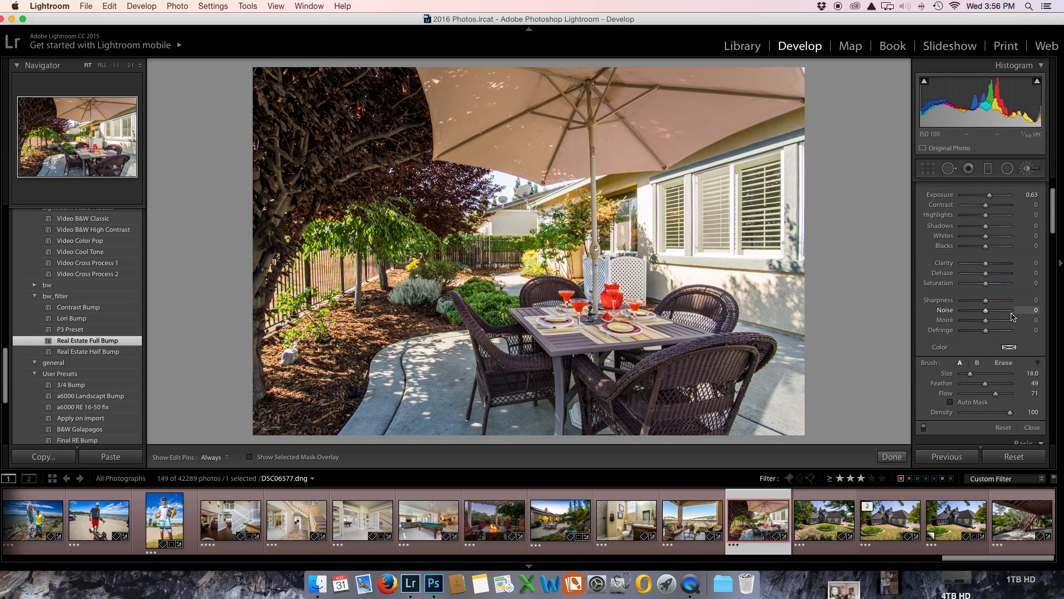
scroll(1013, 317, "up", 2)
scroll(351, 168, "up", 2)
scroll(357, 171, "up", 2)
scroll(357, 172, "down", 2)
mouse_move(367, 101)
left_mouse_down()
mouse_move(323, 79)
mouse_move(313, 99)
left_mouse_up()
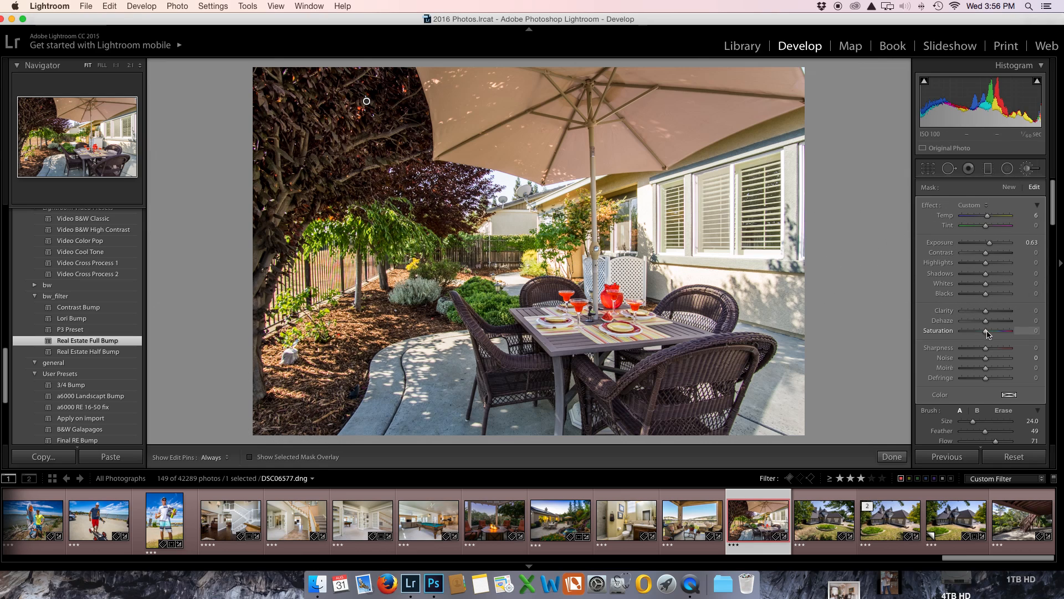
Step: Raise the saturation of the tree's brush adjustment to 31 and reduce the brush size to 3.0
left_click_drag(987, 332, 1004, 331)
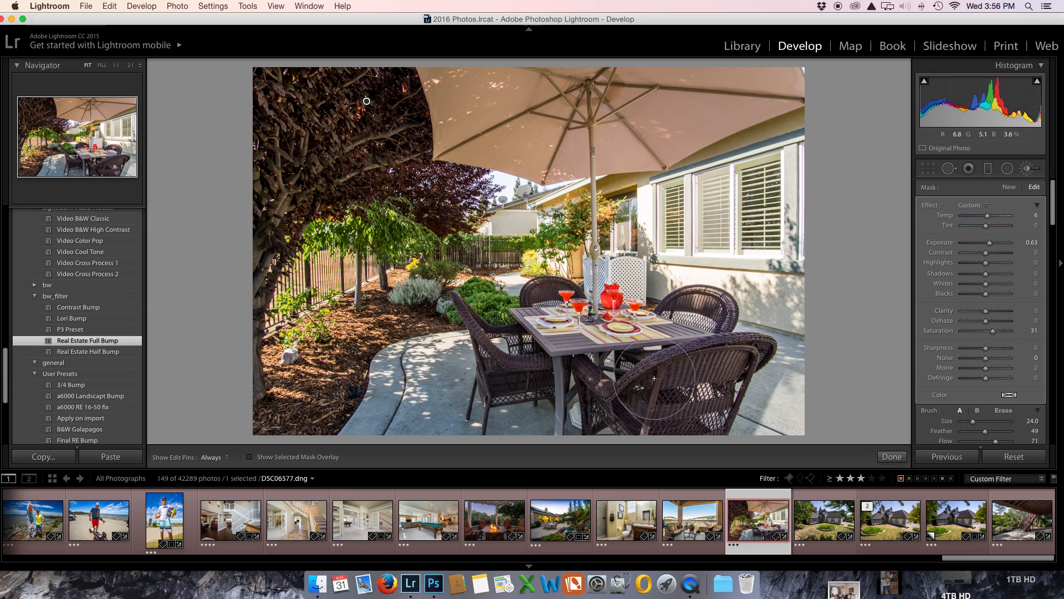
scroll(663, 377, "down", 8)
scroll(626, 373, "down", 3)
Step: Reset balcony photo DSC06462 to its unedited state and apply the Real Estate Full Bump preset
left_click(685, 519)
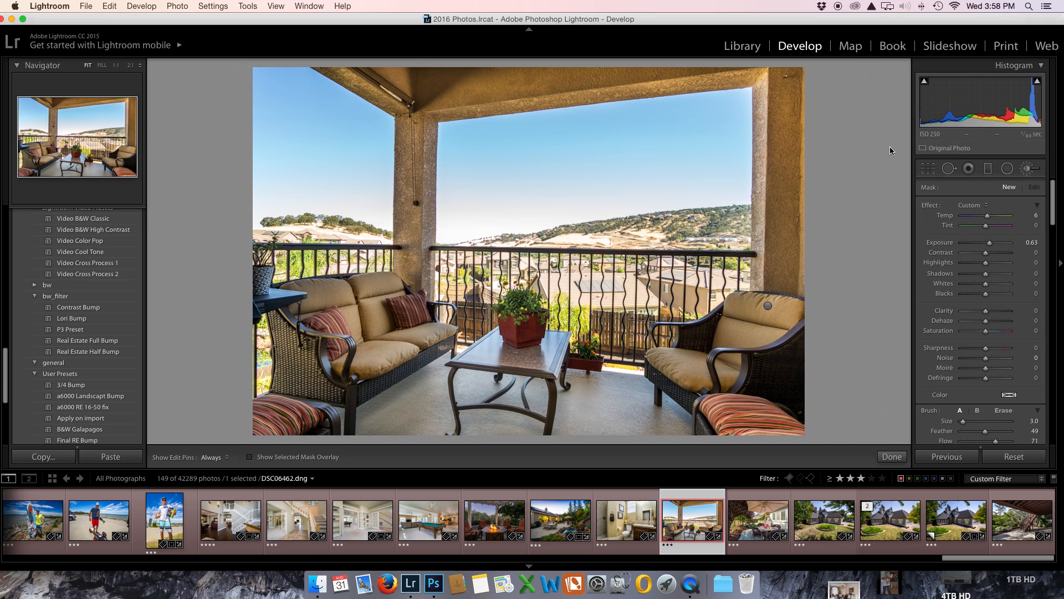
left_click(1012, 458)
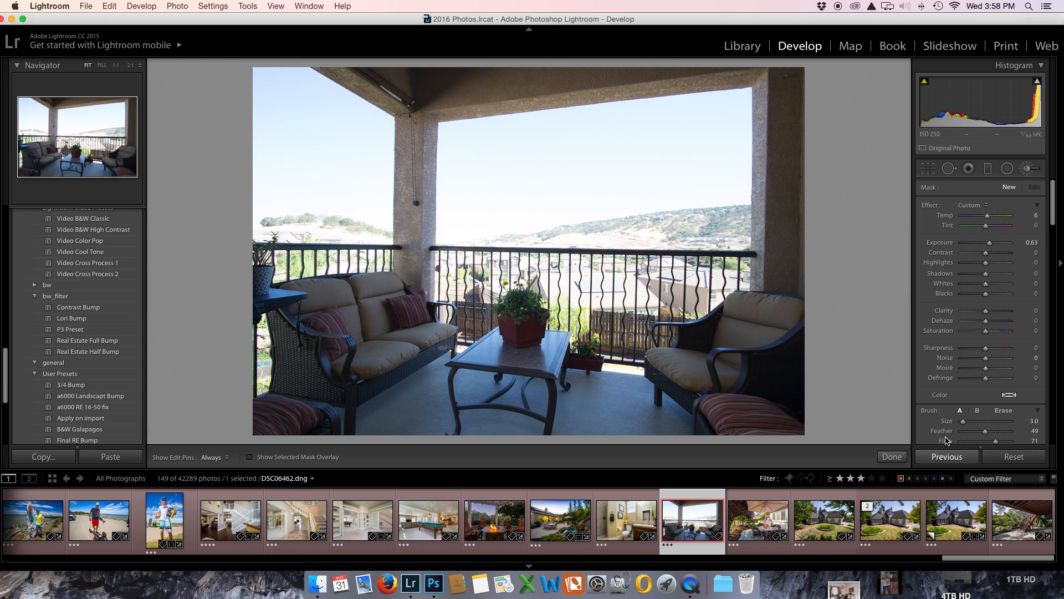
left_click(81, 343)
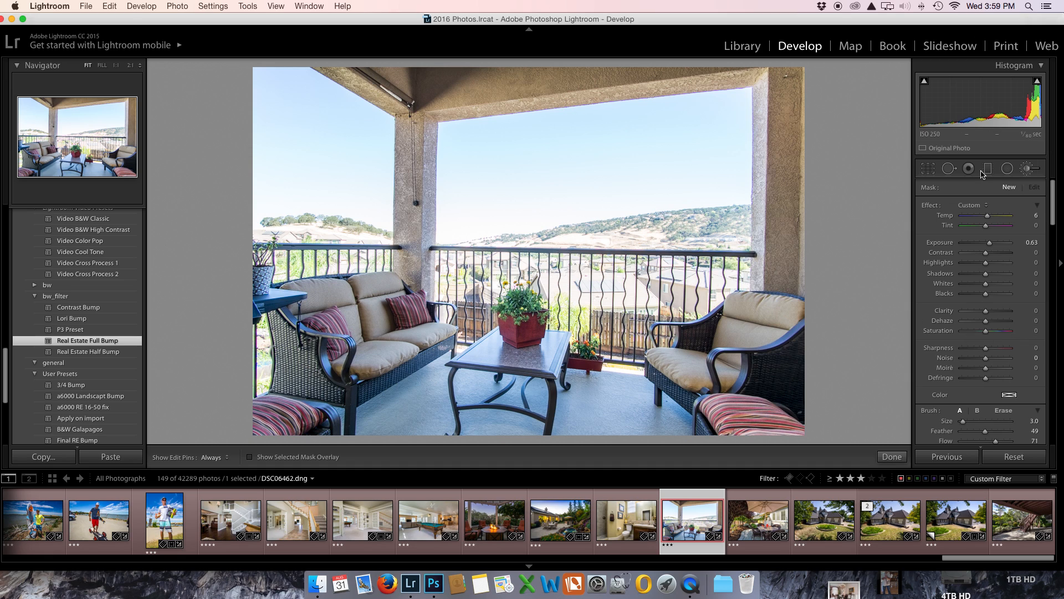
Step: Close the adjustment brush and set the balcony photo's highlights to -100, shadows to +100 and exposure to -0.95
left_click(1027, 170)
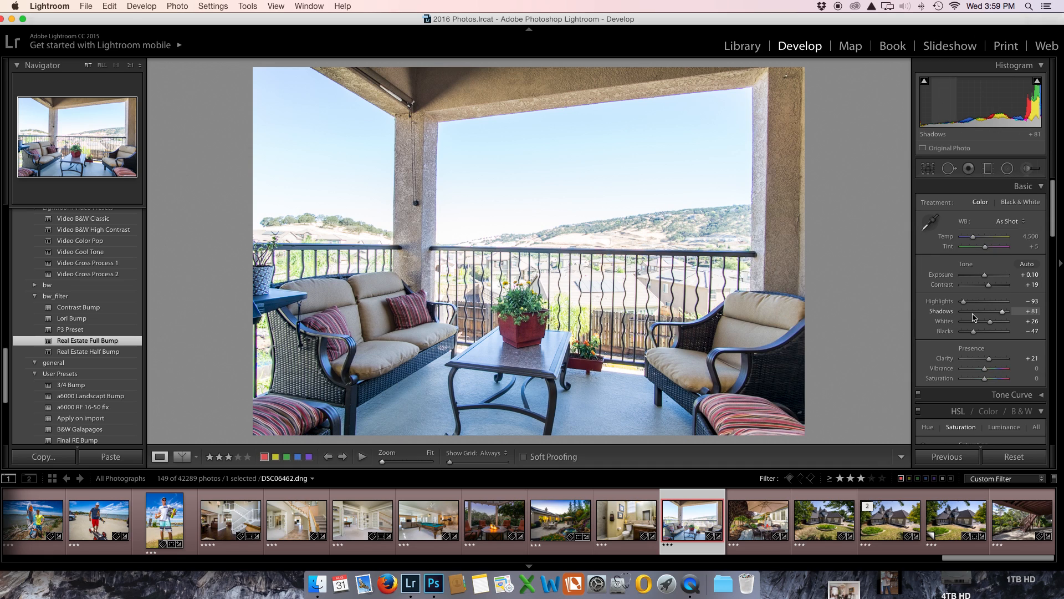
left_click_drag(964, 302, 1009, 312)
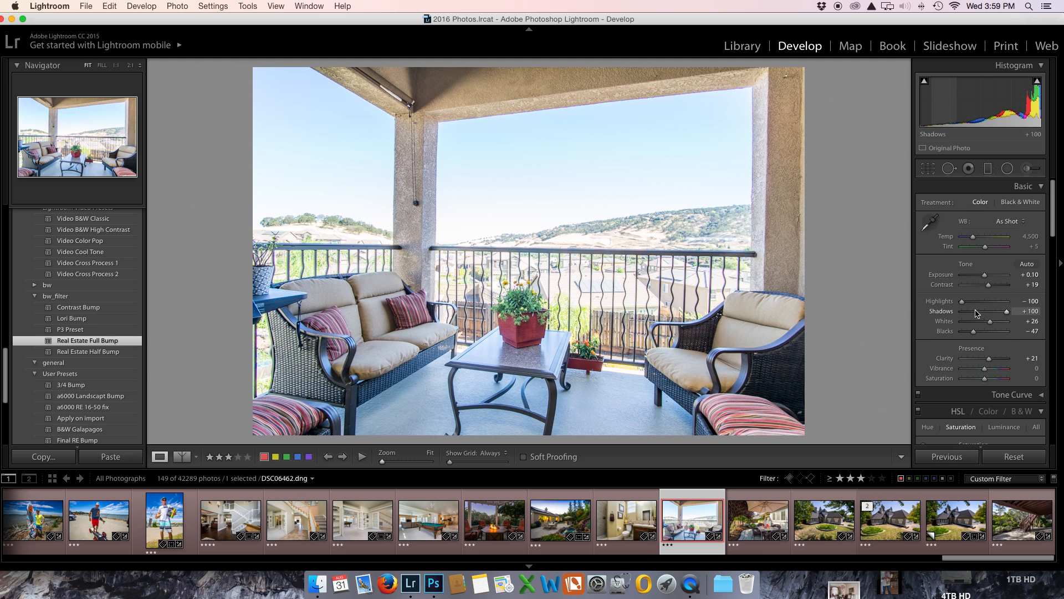
left_click_drag(985, 275, 981, 275)
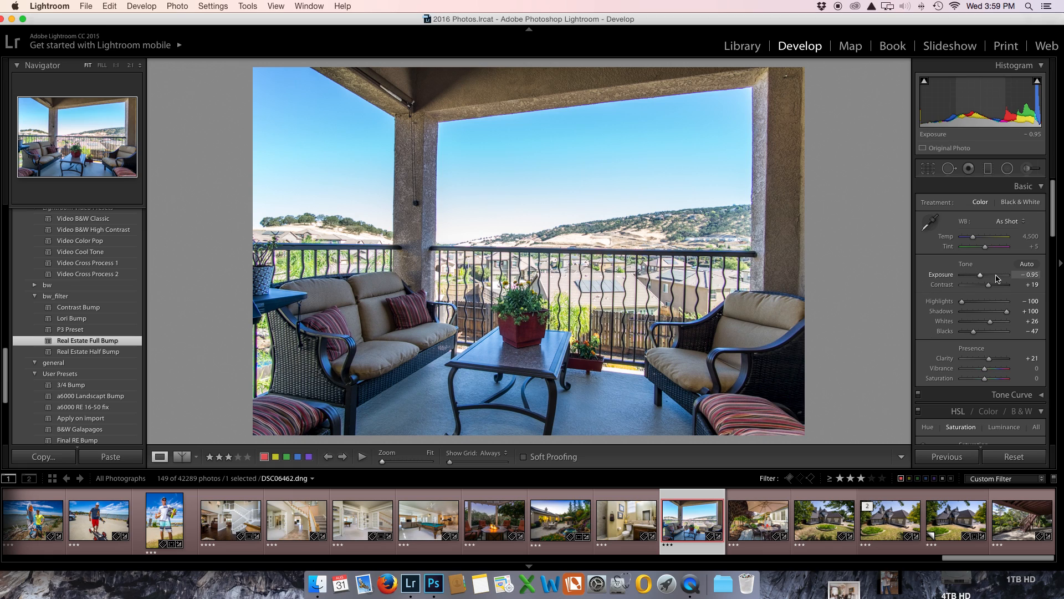
Step: Set the balcony photo's Dehaze amount to +29 and its exposure to -0.20
left_click_drag(981, 277, 981, 277)
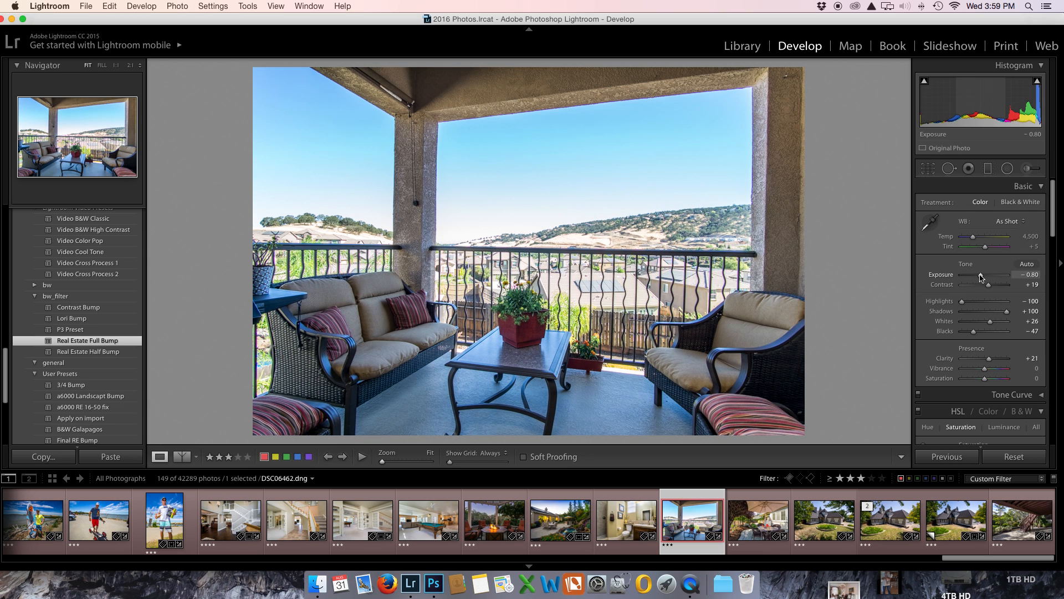
scroll(980, 277, "down", 15)
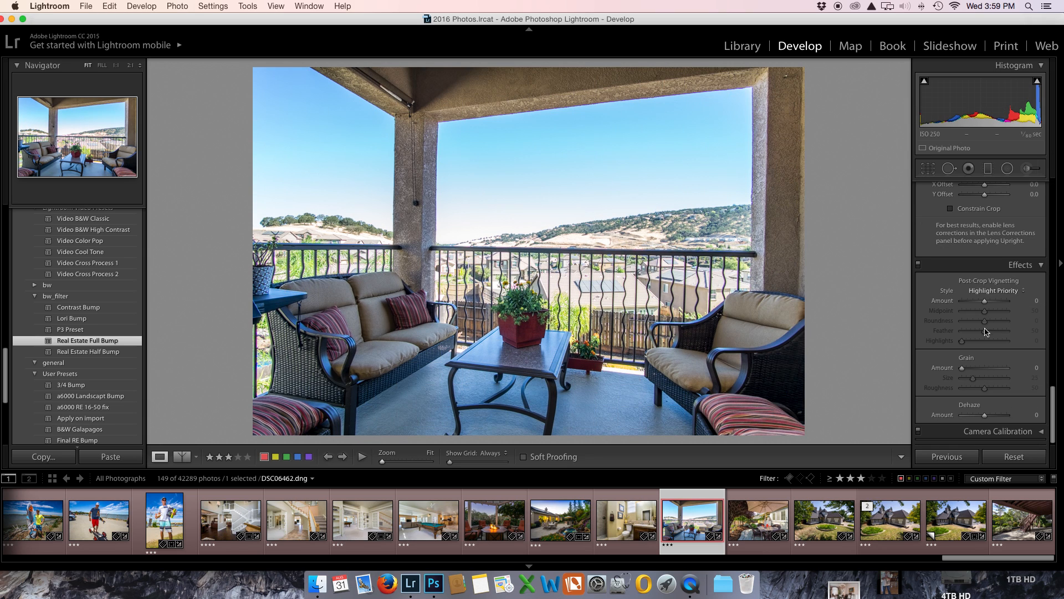
left_click_drag(986, 418, 992, 419)
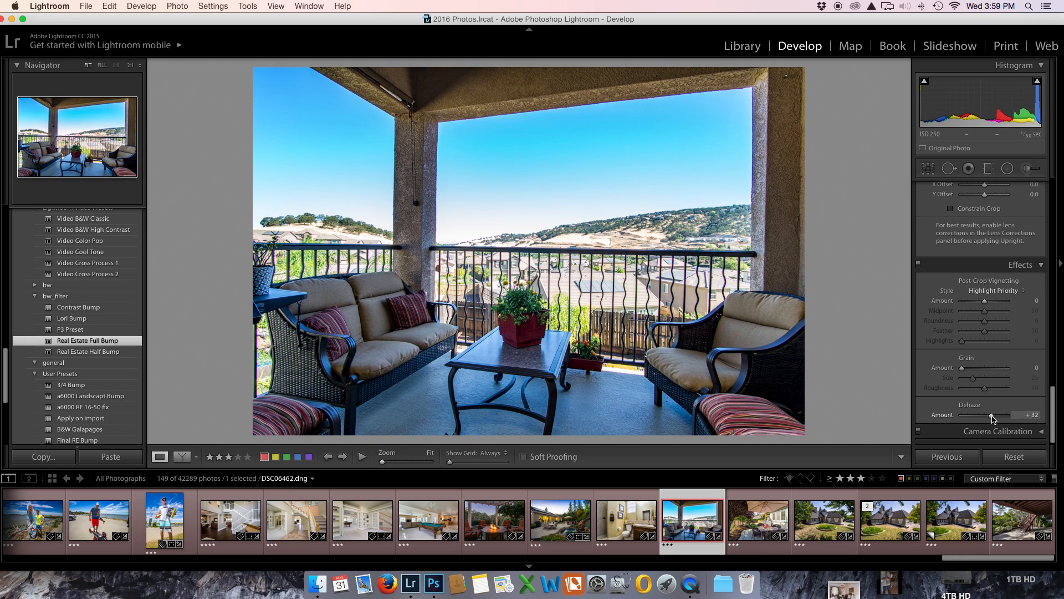
scroll(992, 420, "up", 20)
left_click_drag(981, 277, 983, 278)
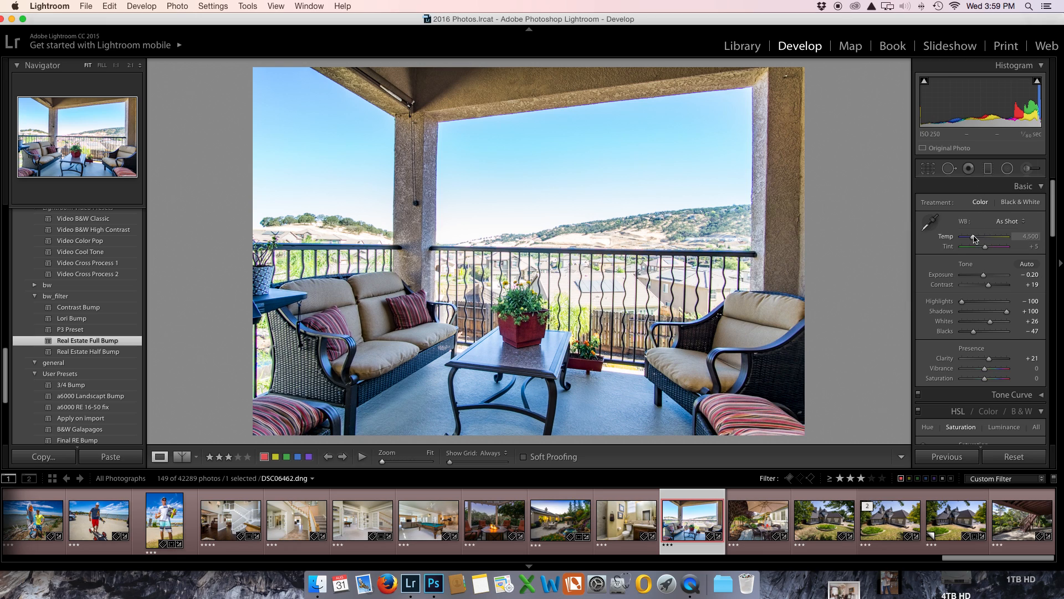
Step: Try a warmer white balance temperature of about 5,698 on the balcony photo and undo the change
left_click_drag(973, 237, 981, 241)
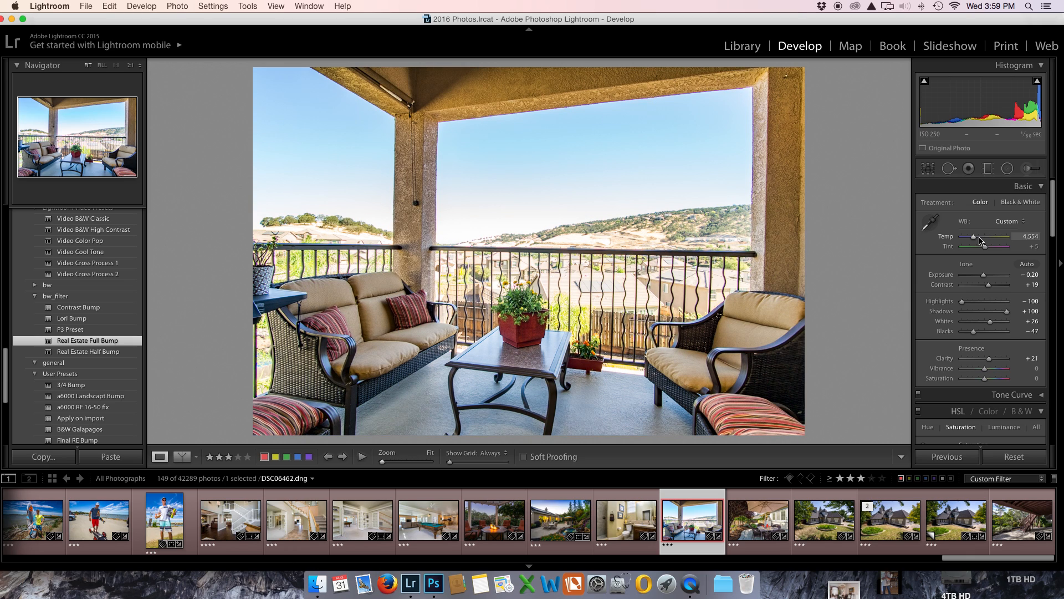
left_click(979, 241)
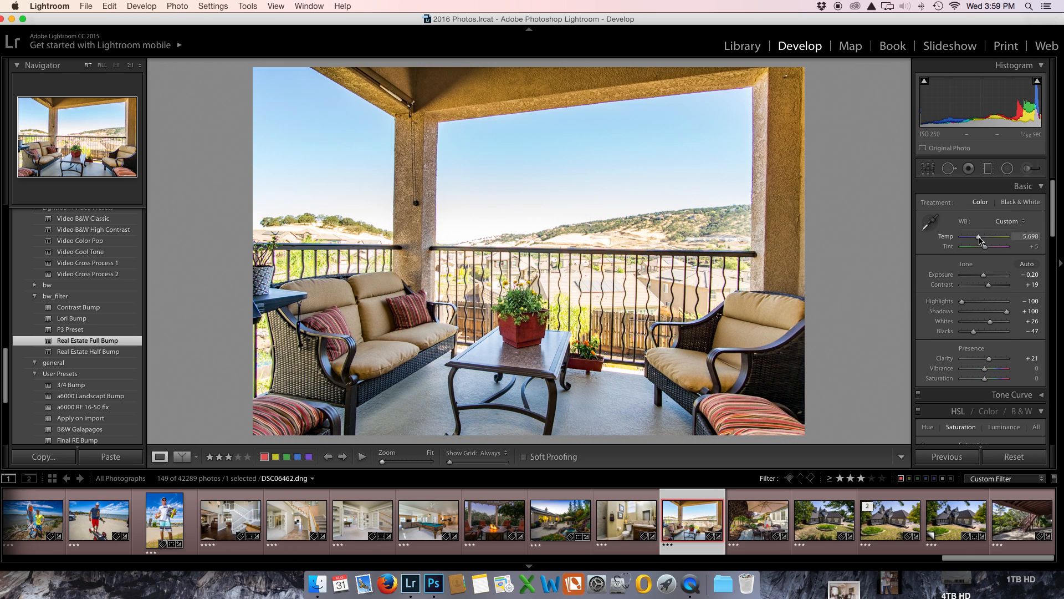
left_click_drag(979, 239, 979, 240)
key("super+z")
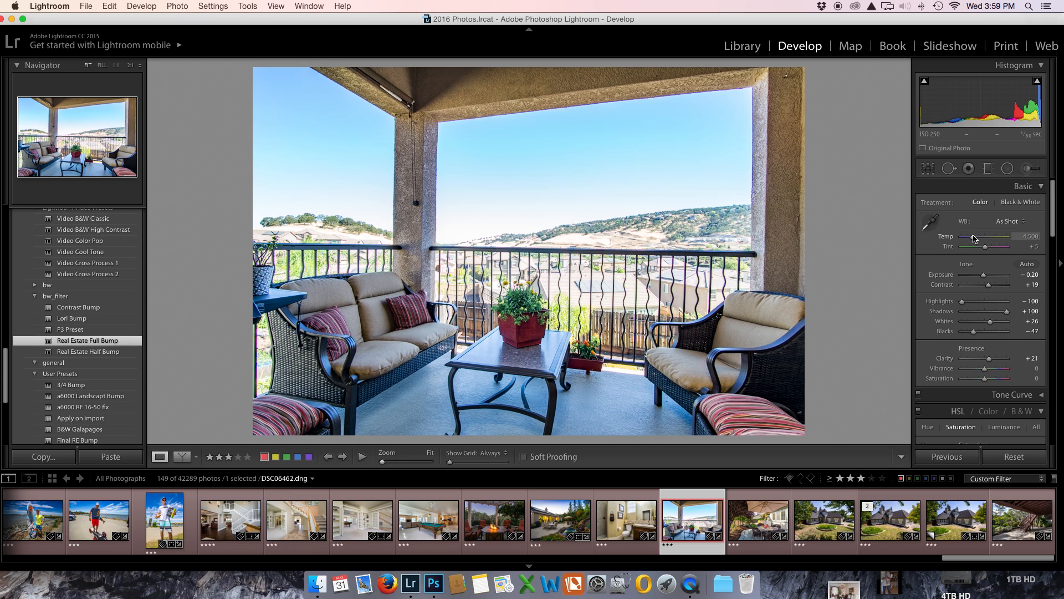
Step: Correct the white balance by sampling the table top as the neutral target, and set the exposure to -0.55
left_click(931, 223)
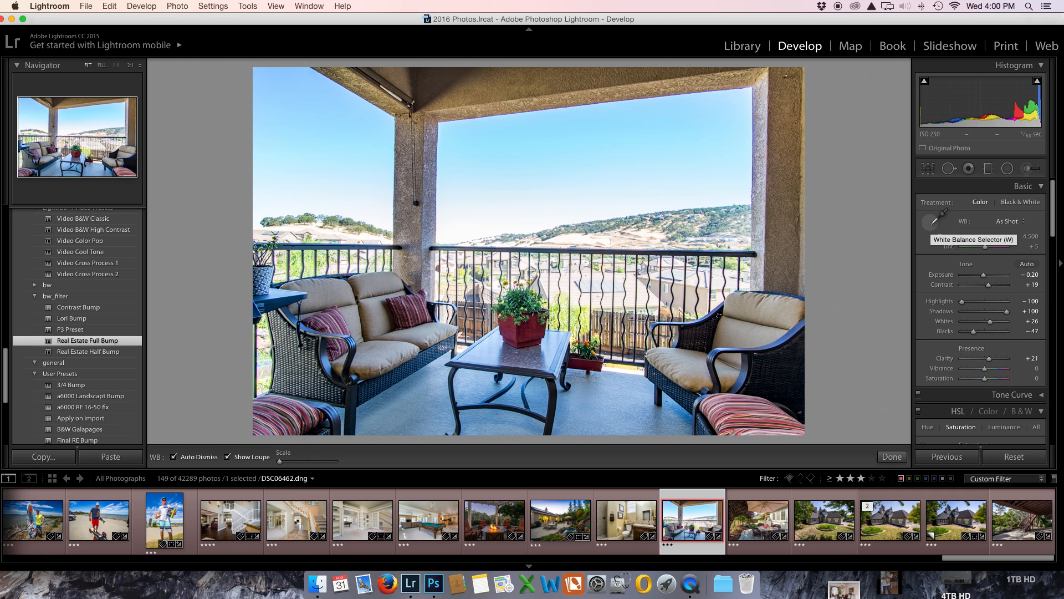
left_click(531, 355)
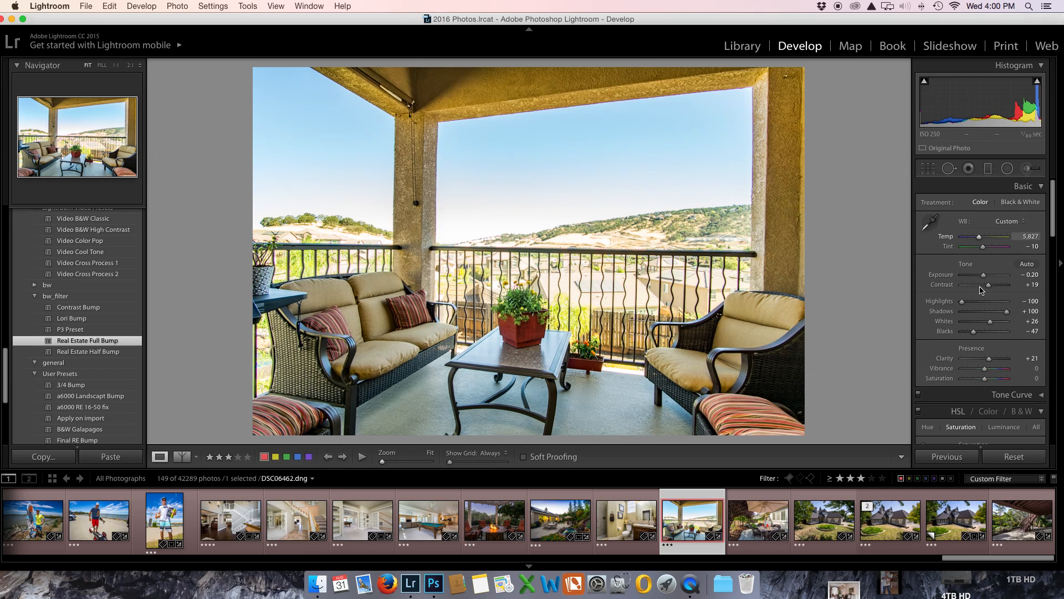
left_click_drag(984, 281, 982, 279)
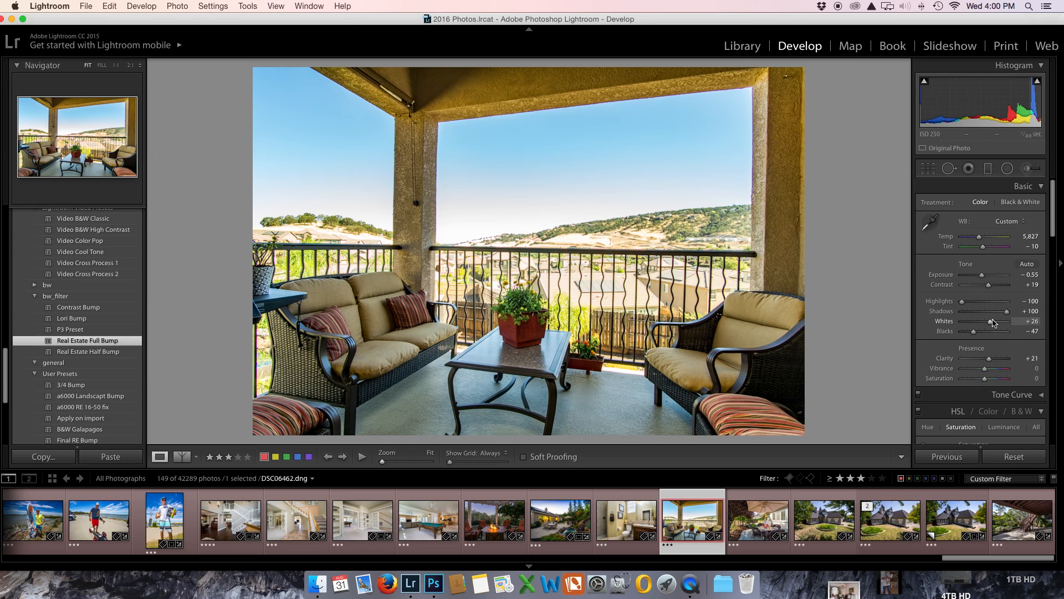
Step: In the HSL adjustments, set the yellow saturation to -14 and the blue luminance to -5
scroll(993, 324, "down", 5)
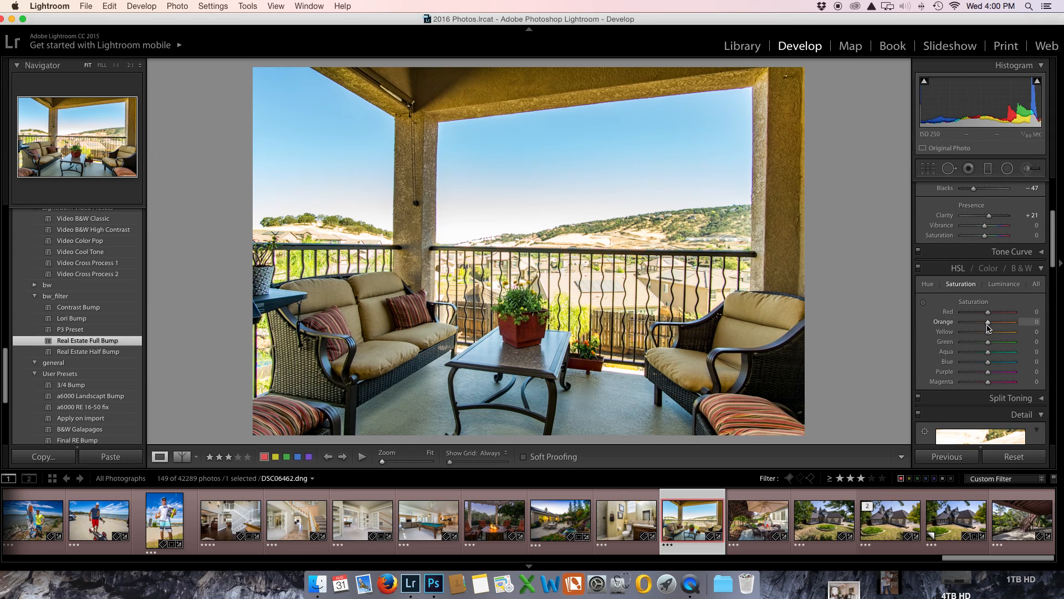
left_click_drag(987, 333, 986, 334)
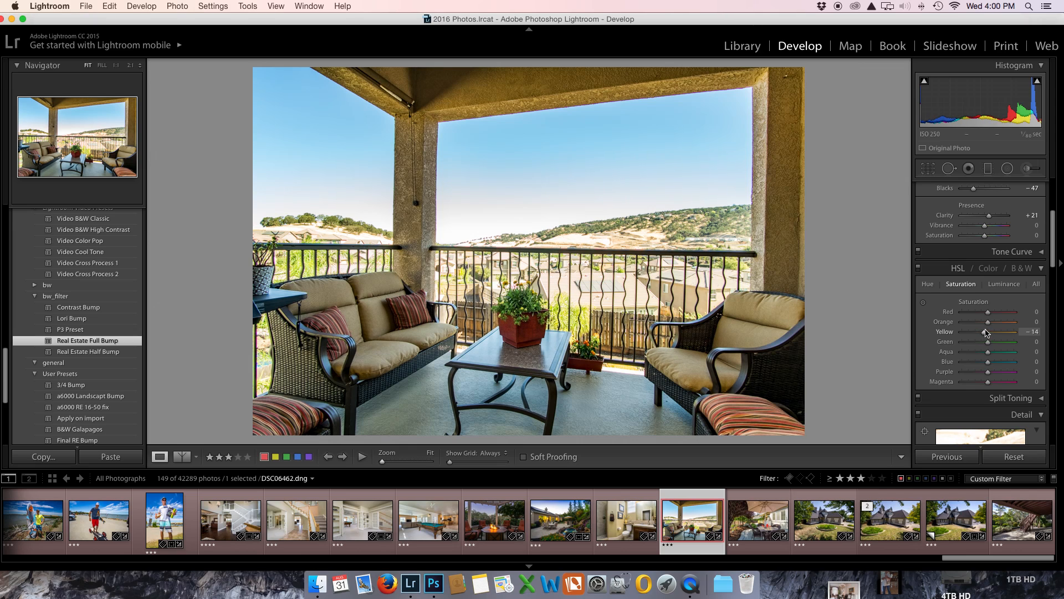
left_click_drag(990, 365, 990, 365)
left_click(992, 290)
left_click_drag(989, 366, 988, 366)
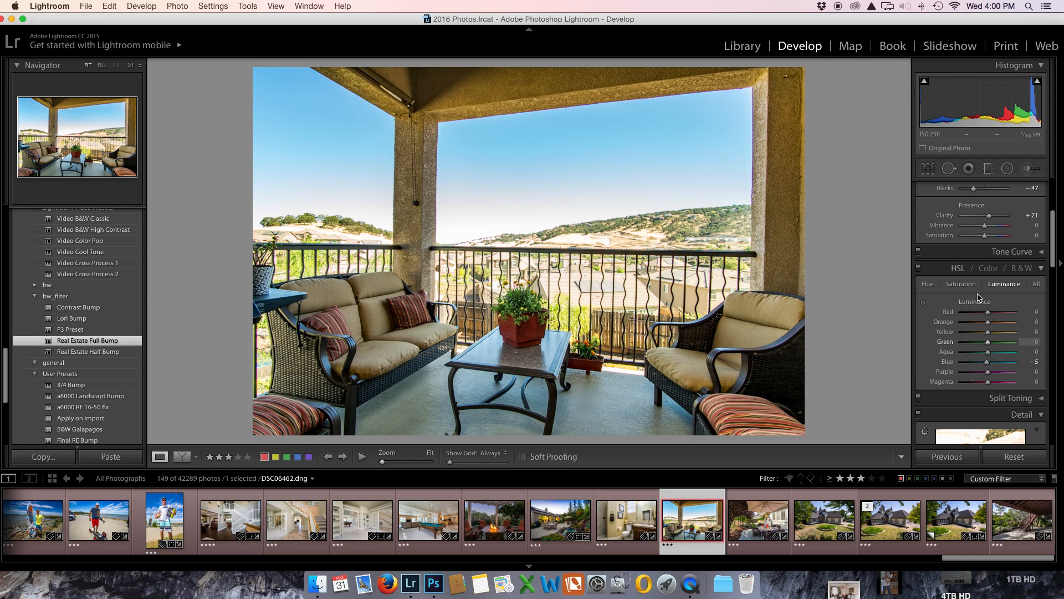
Step: Brighten the pillar at the photo's right edge with a new adjustment brush at exposure 0.63 and size 16.0
left_click(1026, 171)
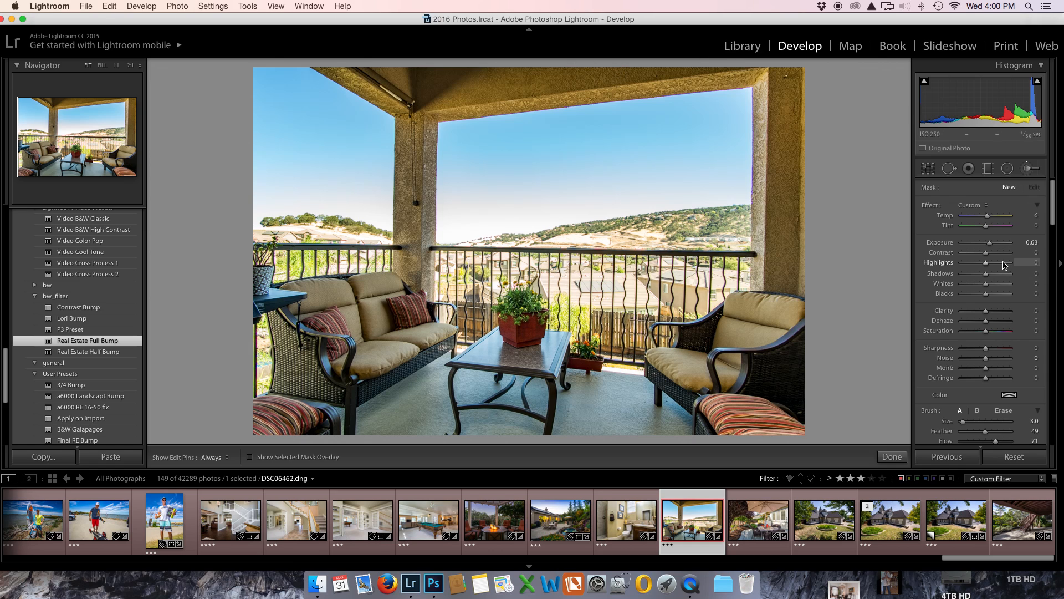
scroll(970, 364, "down", 3)
scroll(780, 197, "up", 4)
scroll(781, 197, "up", 5)
left_click_drag(785, 78, 783, 256)
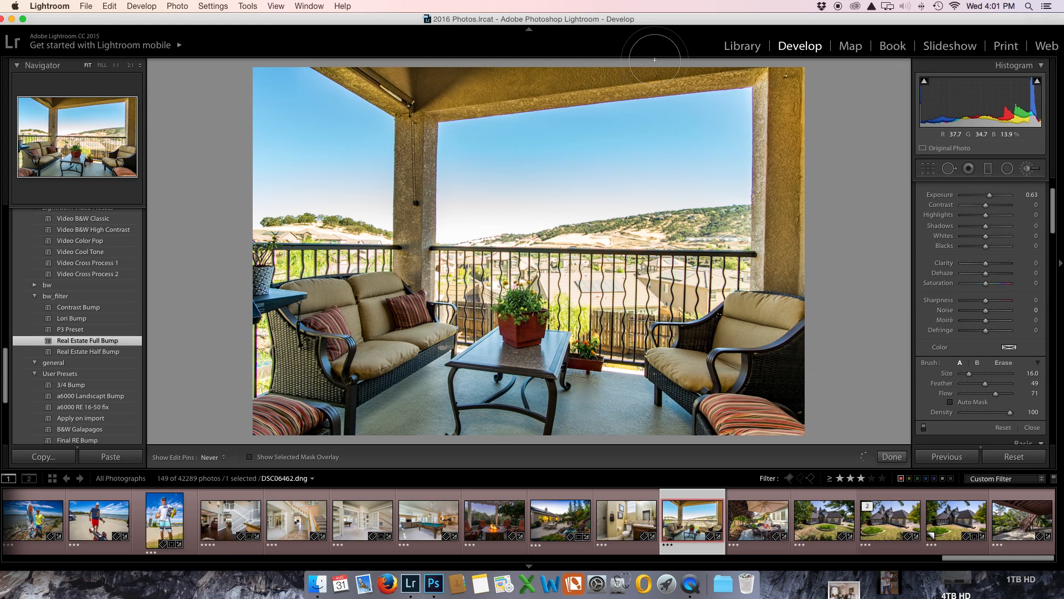
key("h")
Step: Brush the same brightening over the middle pillar, the sofa and the armchair, enlarging the brush to 20.0 for the furniture
scroll(425, 113, "down", 10)
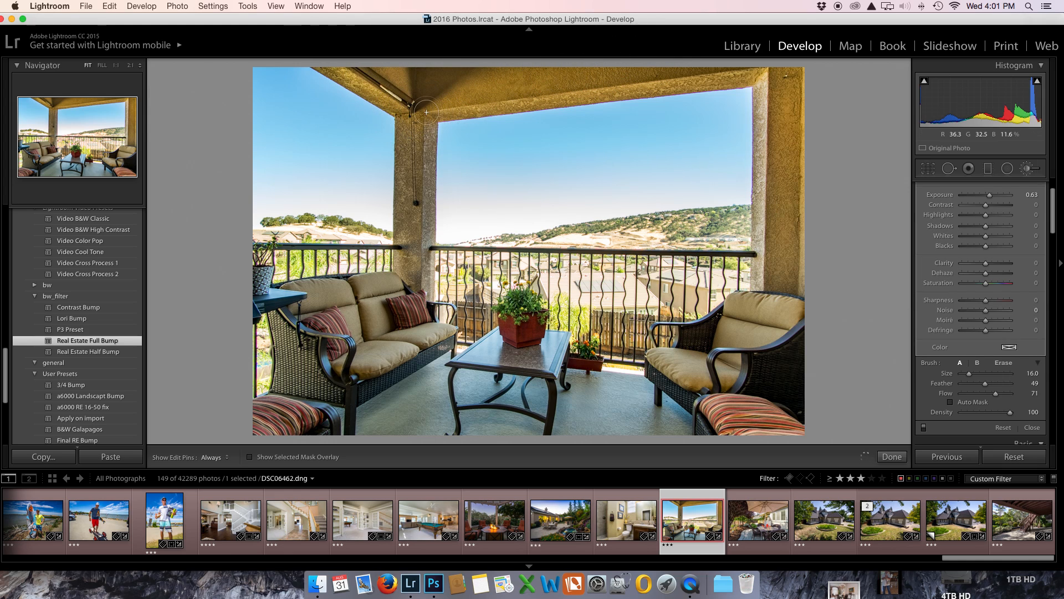
scroll(425, 112, "up", 7)
scroll(421, 112, "down", 1)
left_click_drag(421, 109, 413, 259)
scroll(374, 306, "up", 12)
mouse_move(374, 306)
left_mouse_down()
mouse_move(353, 321)
mouse_move(365, 324)
mouse_move(319, 326)
mouse_move(396, 332)
left_mouse_up()
mouse_move(672, 355)
left_mouse_down()
mouse_move(770, 360)
mouse_move(748, 352)
mouse_move(759, 324)
mouse_move(729, 333)
mouse_move(765, 346)
left_mouse_up()
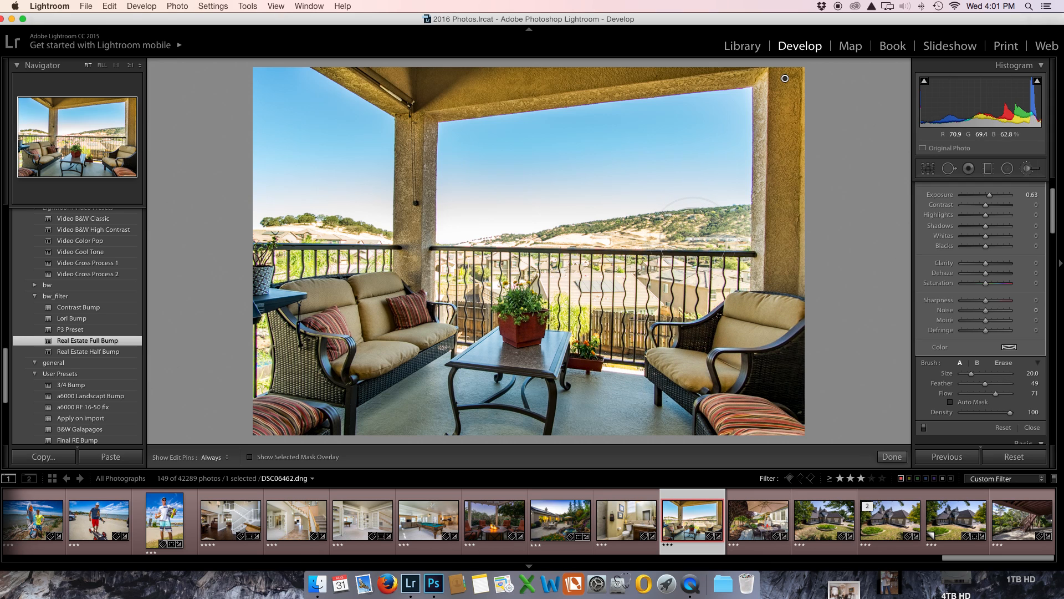
Step: Darken the view behind the railing with a new adjustment brush at exposure -0.62, using size 12.0 for the area behind the sofa
scroll(1011, 191, "up", 2)
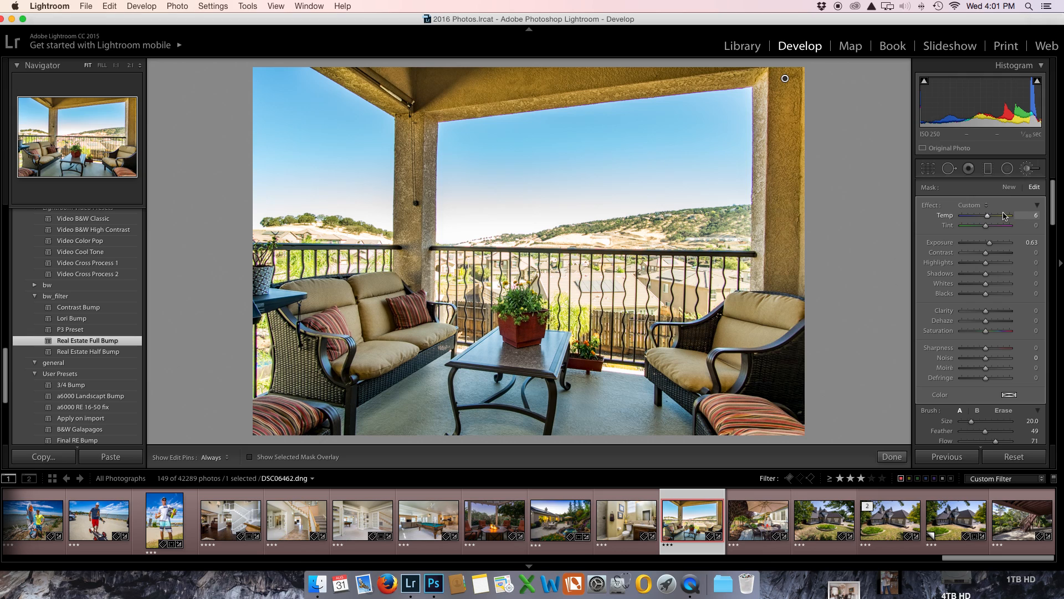
left_click(1010, 188)
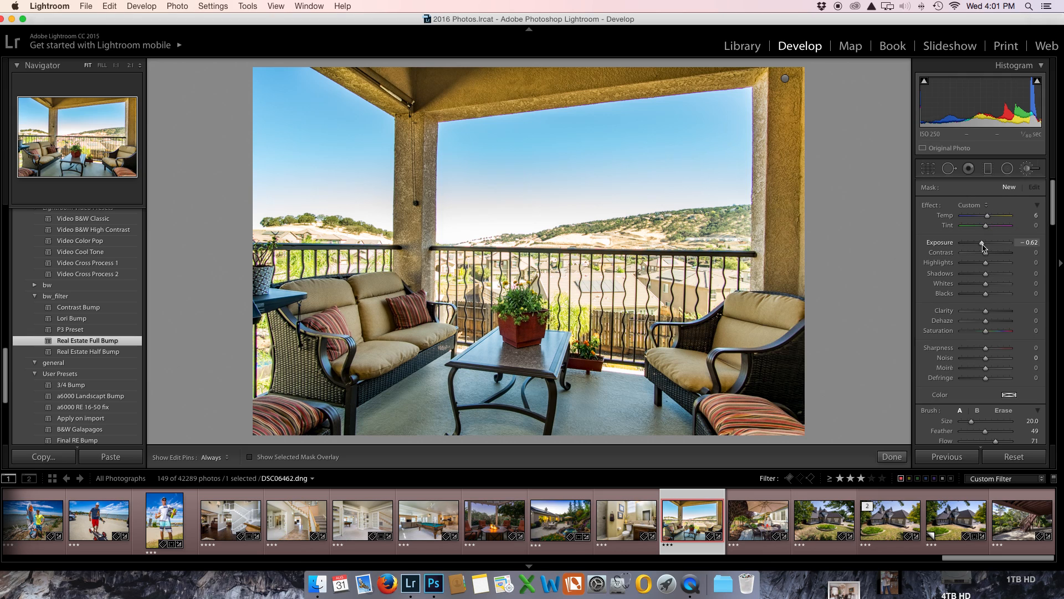
mouse_move(715, 244)
left_mouse_down()
mouse_move(579, 260)
mouse_move(612, 273)
mouse_move(653, 268)
mouse_move(704, 251)
mouse_move(494, 285)
mouse_move(471, 279)
mouse_move(476, 266)
left_mouse_up()
scroll(302, 234, "down", 8)
key("h")
scroll(302, 234, "up", 4)
key("h")
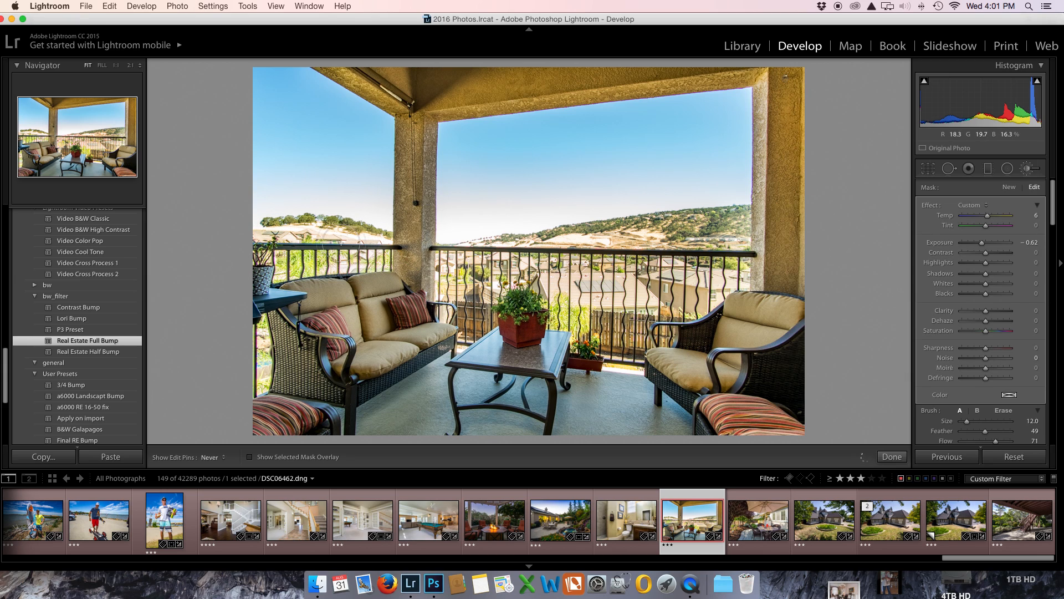
mouse_move(270, 244)
left_mouse_down()
mouse_move(326, 248)
mouse_move(305, 252)
left_mouse_up()
key("h")
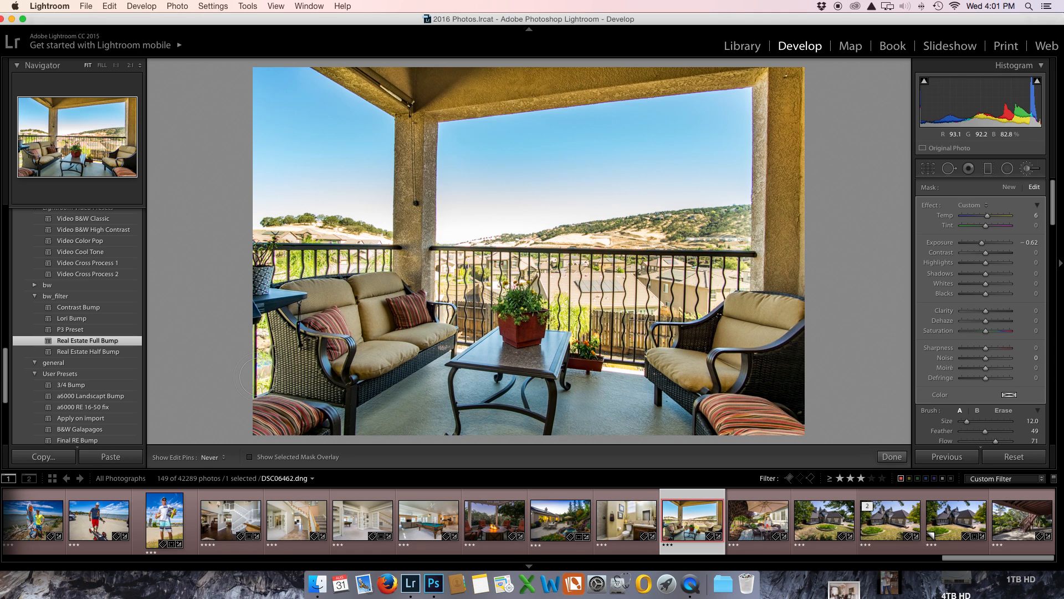
key("h")
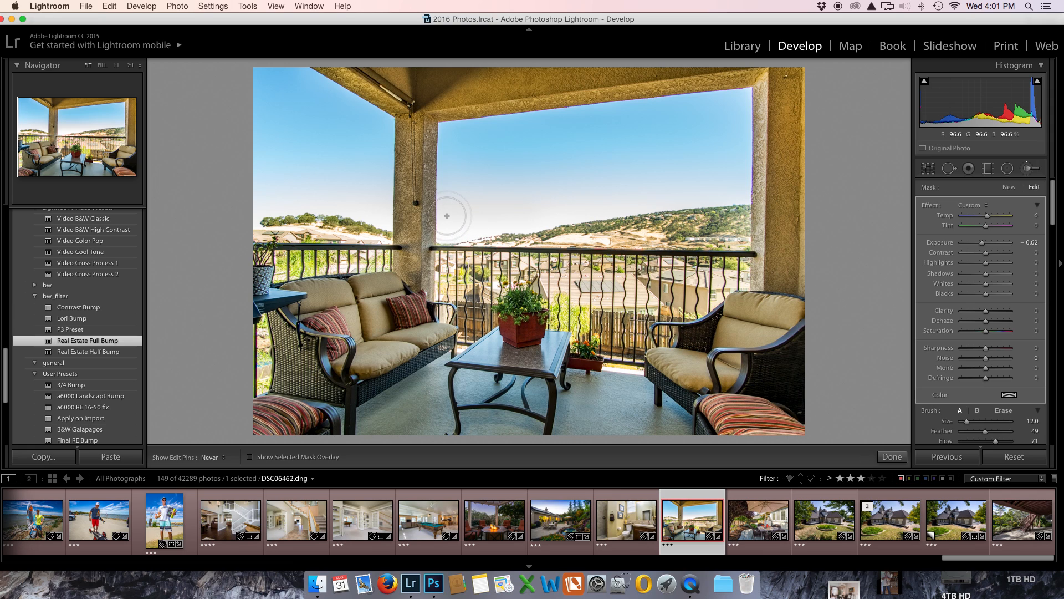
key("h")
key("h")
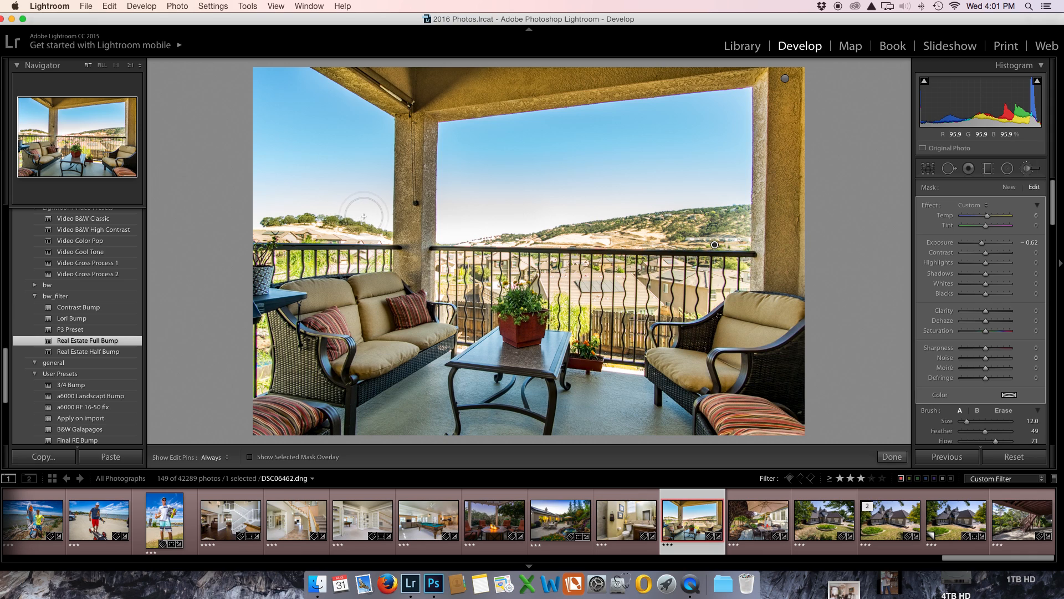
key("h")
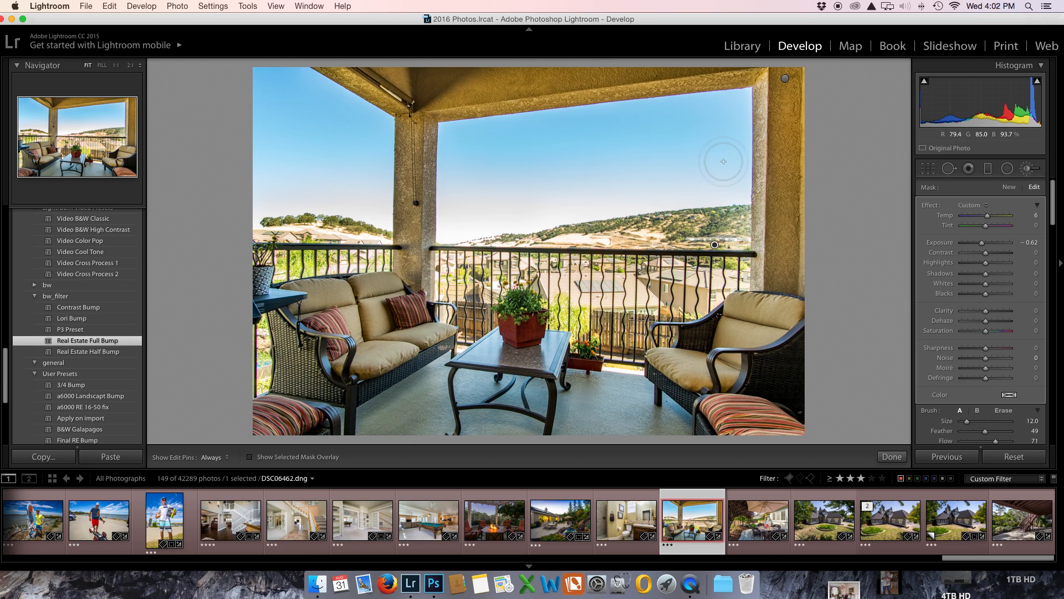
Step: Set the blue saturation to -10 in the HSL adjustments
scroll(1025, 285, "down", 5)
scroll(1025, 284, "down", 10)
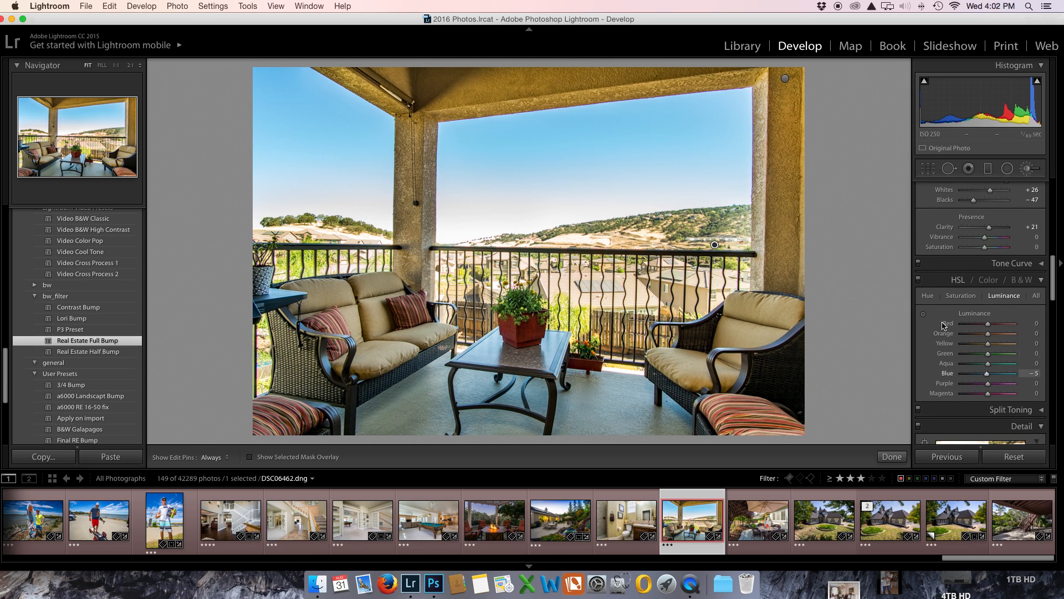
left_click(960, 296)
left_click_drag(987, 374, 992, 377)
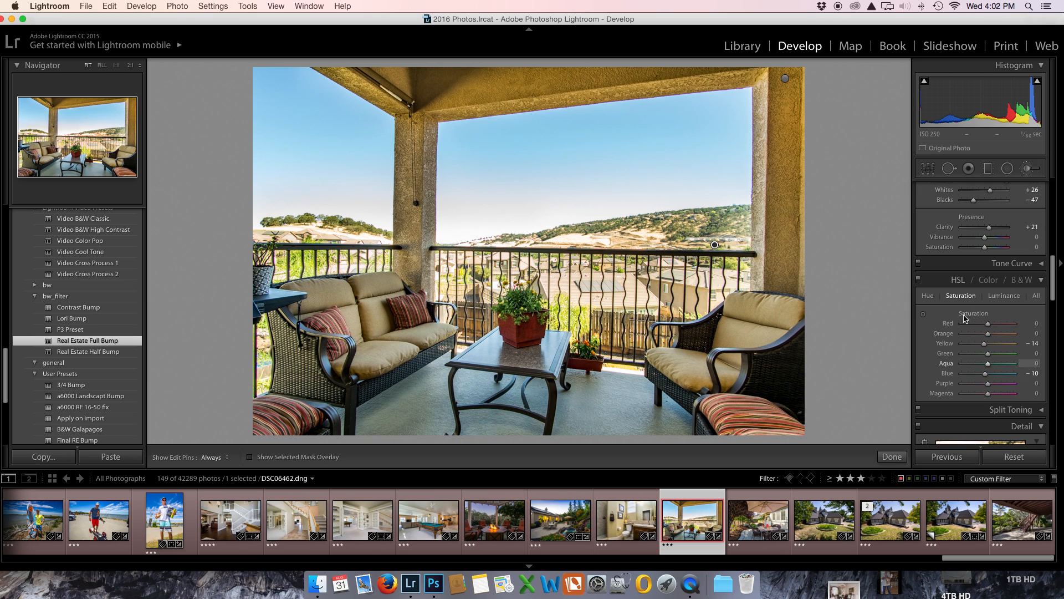
Step: Close the adjustment brush and set the photo's overall exposure to -0.45
scroll(992, 333, "up", 10)
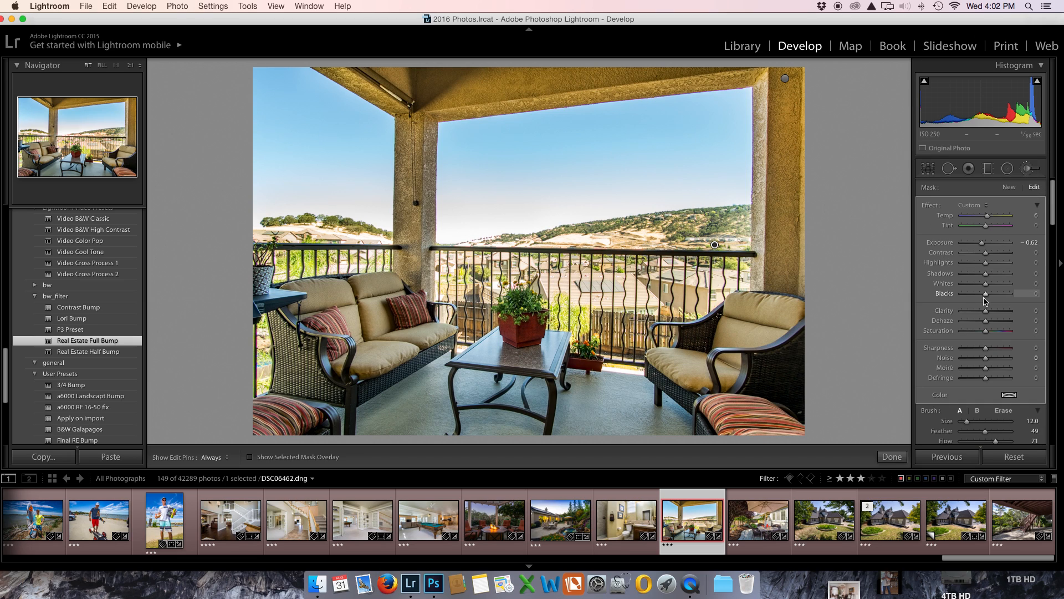
left_click(1027, 168)
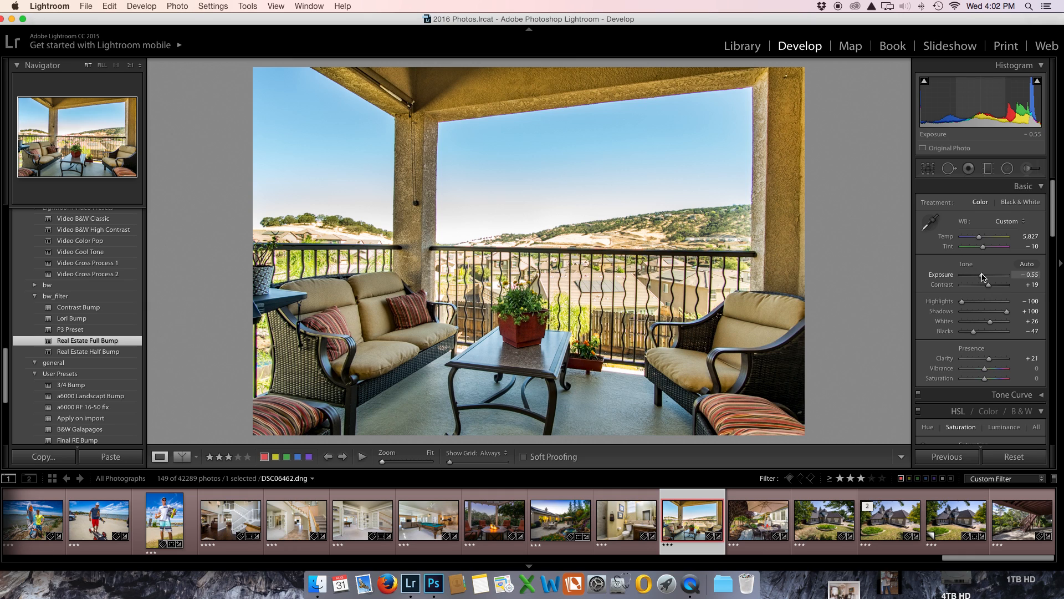
left_click_drag(982, 278, 983, 277)
Step: Try a Dehaze amount of +41 on the balcony photo and reduce it to +33
scroll(982, 440, "down", 2)
scroll(984, 427, "down", 10)
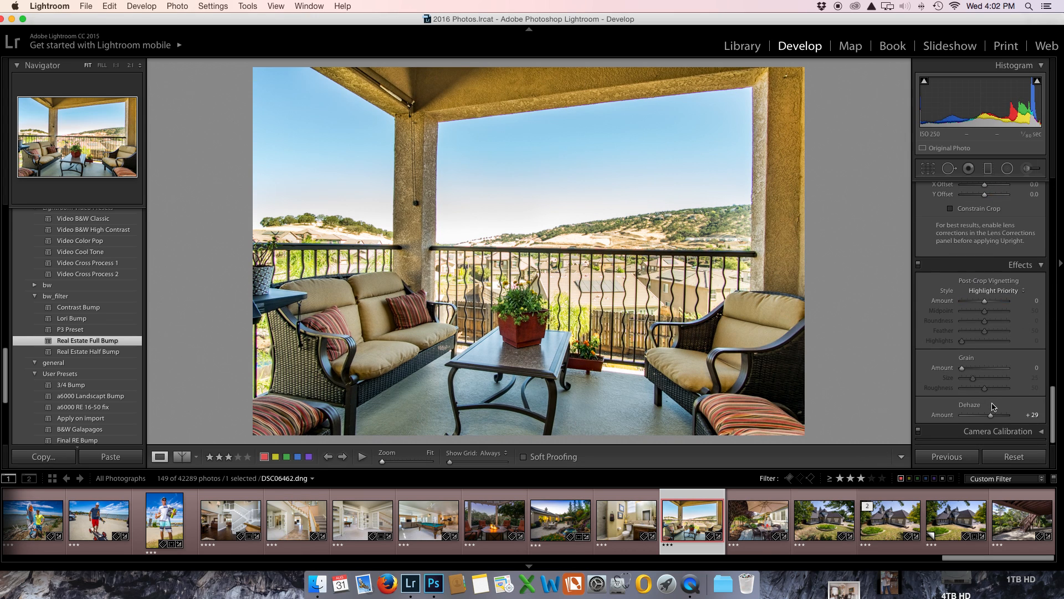
left_click_drag(992, 418, 994, 419)
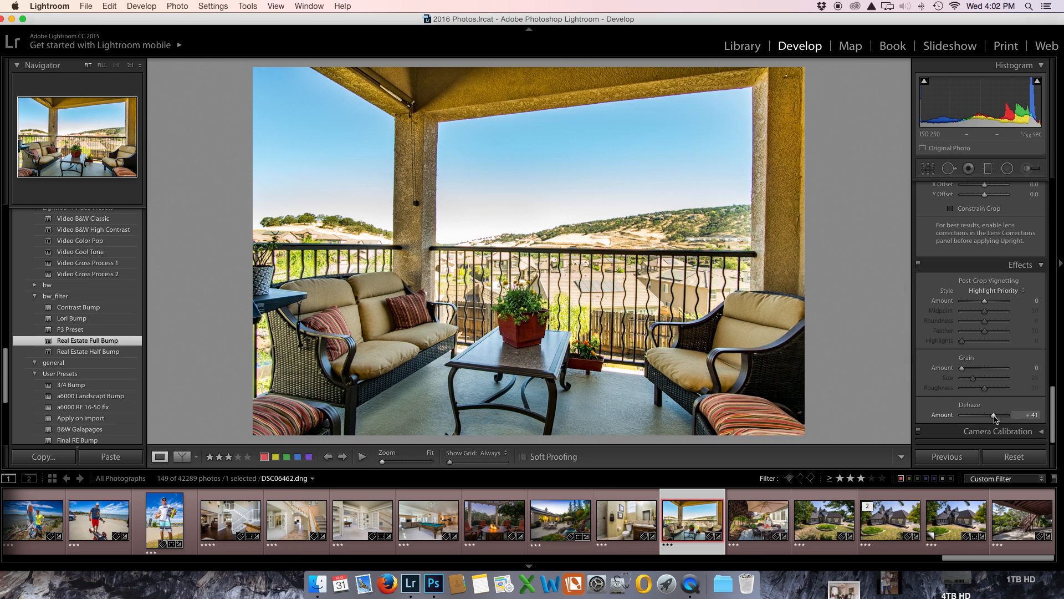
left_click_drag(995, 418, 993, 420)
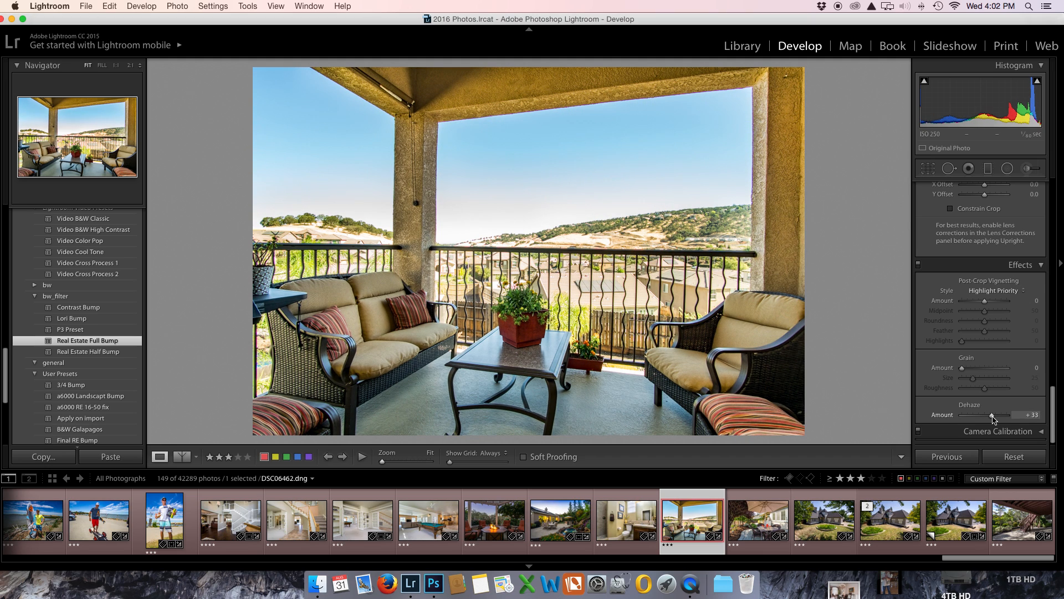
Step: Fine-tune the balcony photo's contrast in the basic tone adjustments
scroll(988, 333, "up", 10)
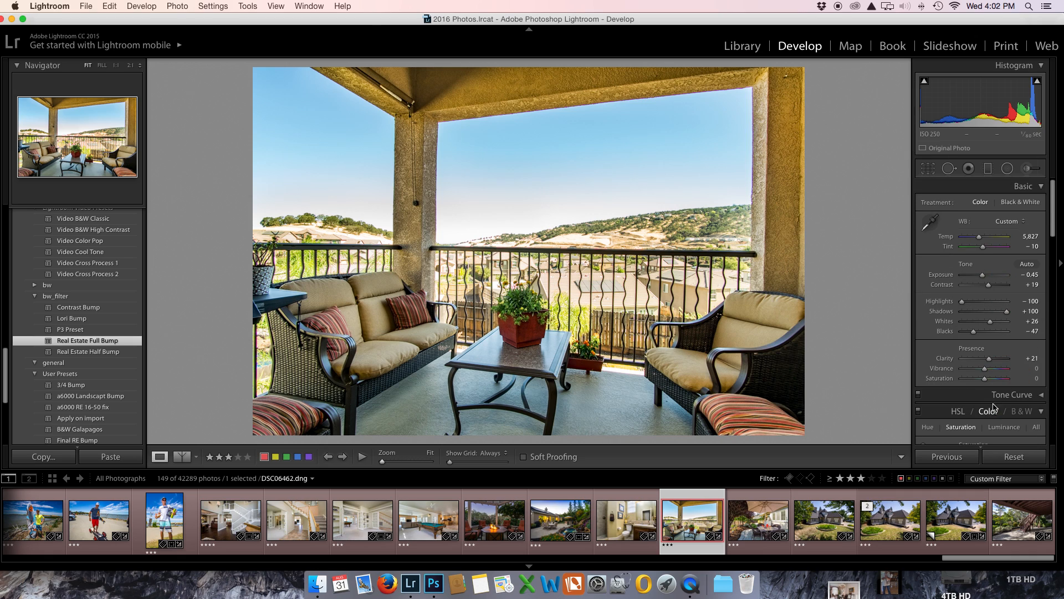
left_click_drag(990, 284, 993, 285)
left_click_drag(990, 289, 989, 287)
Step: Set the Dehaze amount to +43 and show the balcony photo in a full-screen view
scroll(990, 289, "down", 15)
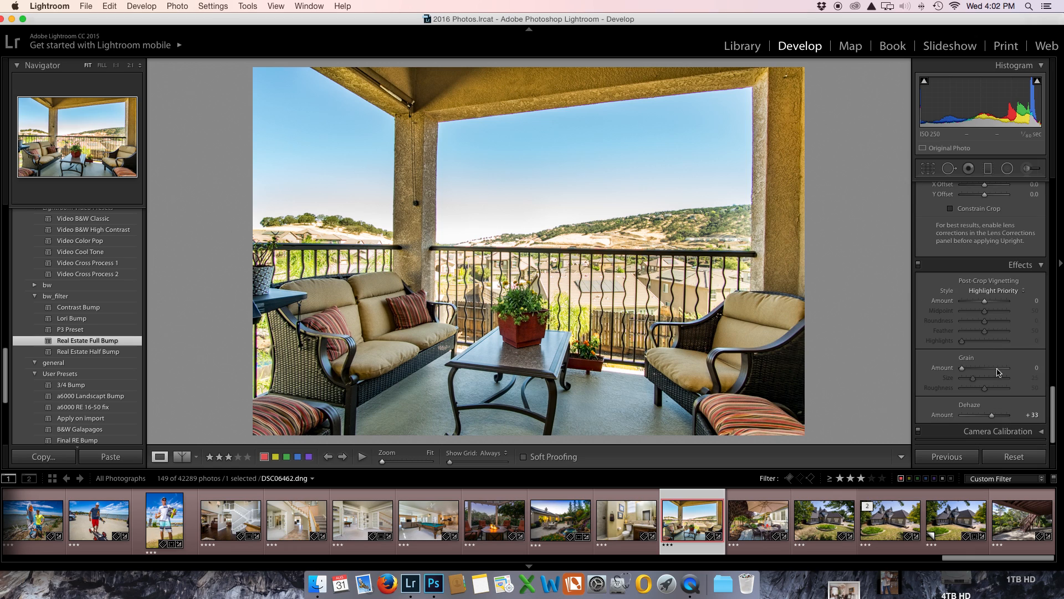
left_click_drag(991, 418, 993, 418)
left_click_drag(993, 419, 995, 419)
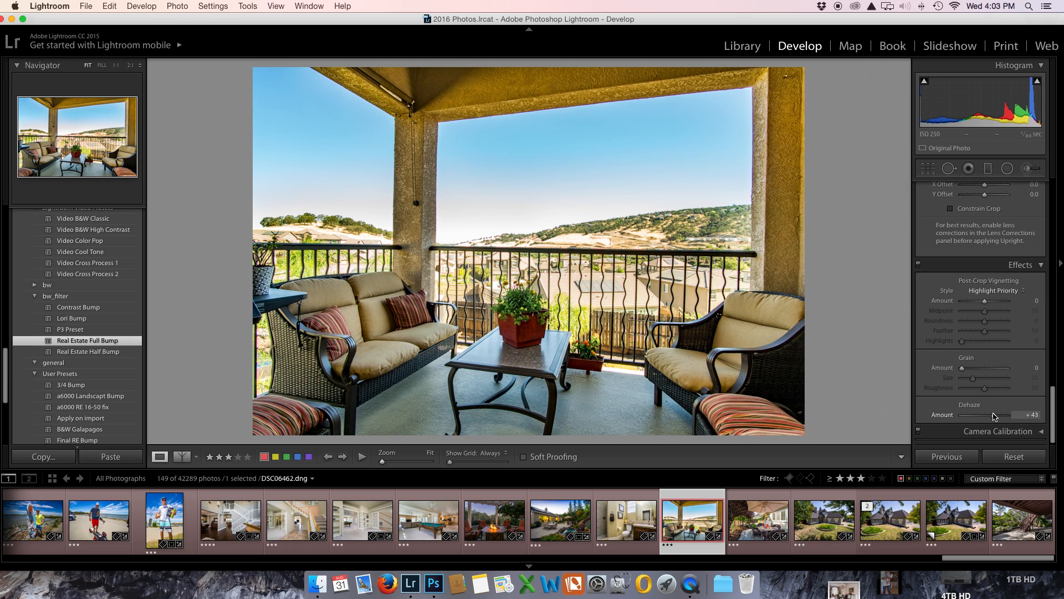
key("shift")
key("super+shift+f")
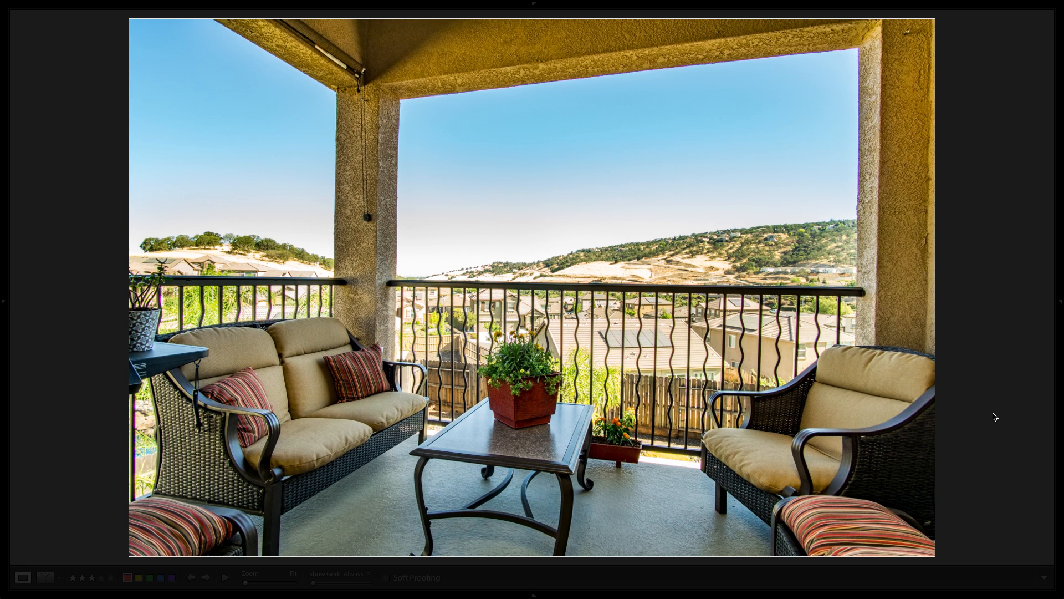
Step: Set the balcony photo's Vertical transform to +4, constrain the crop to the image and confirm the crop boundary
key("shift+f")
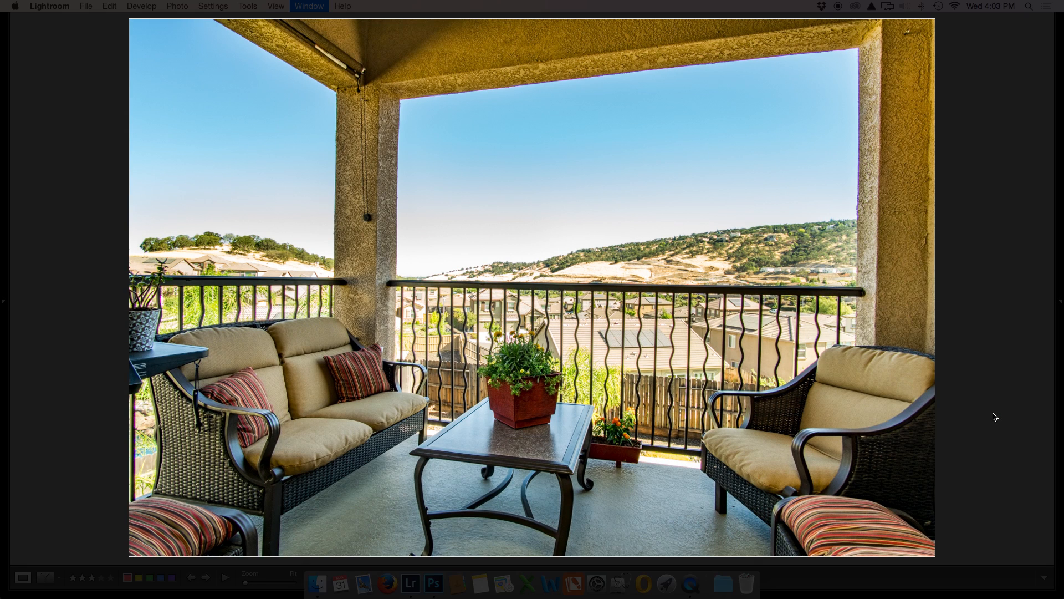
key("shift+f")
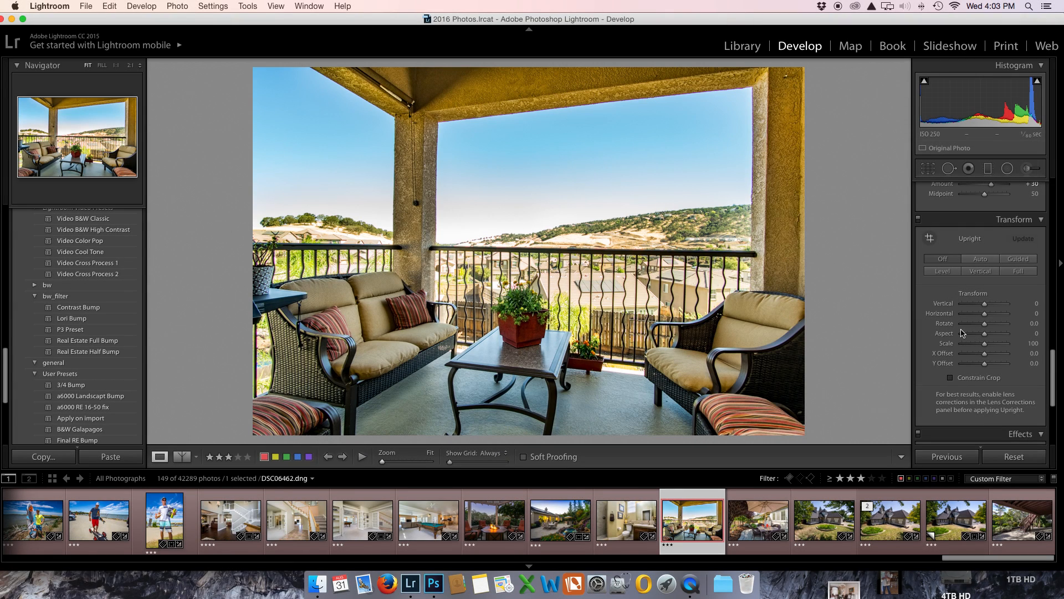
left_click_drag(986, 306, 985, 306)
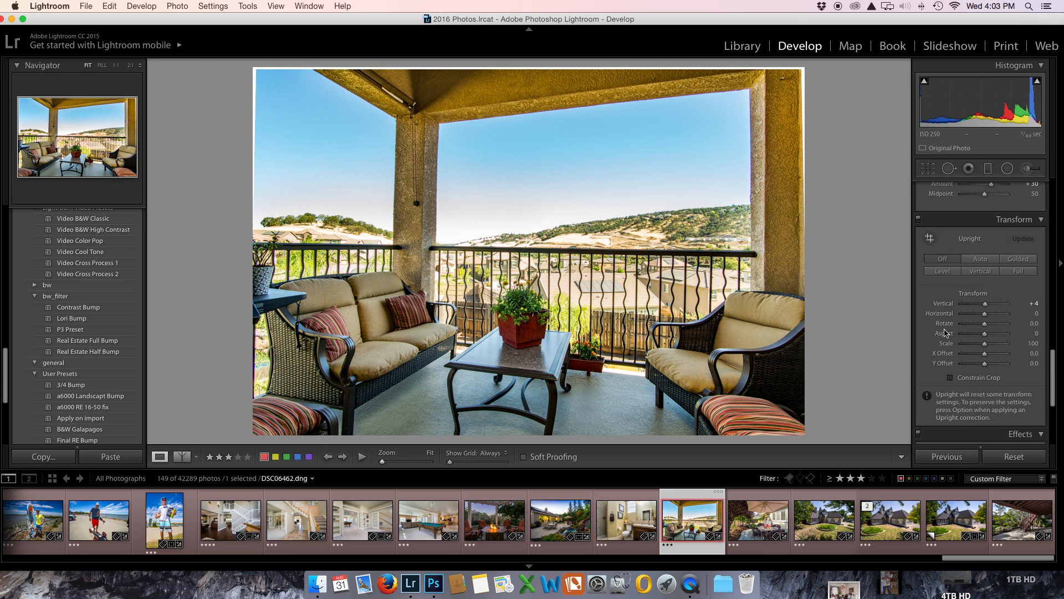
left_click(950, 378)
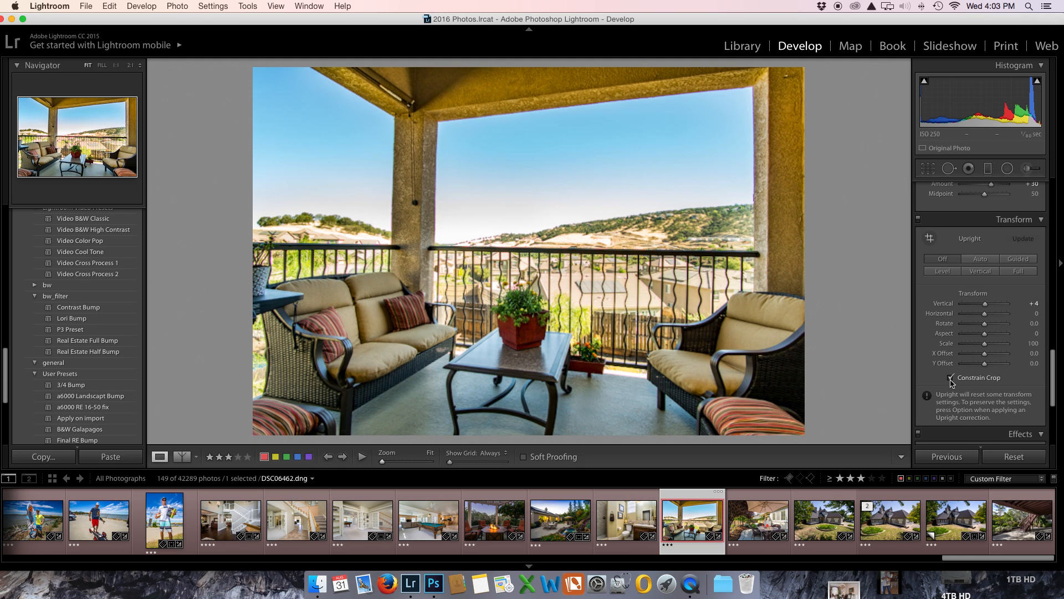
left_click(928, 167)
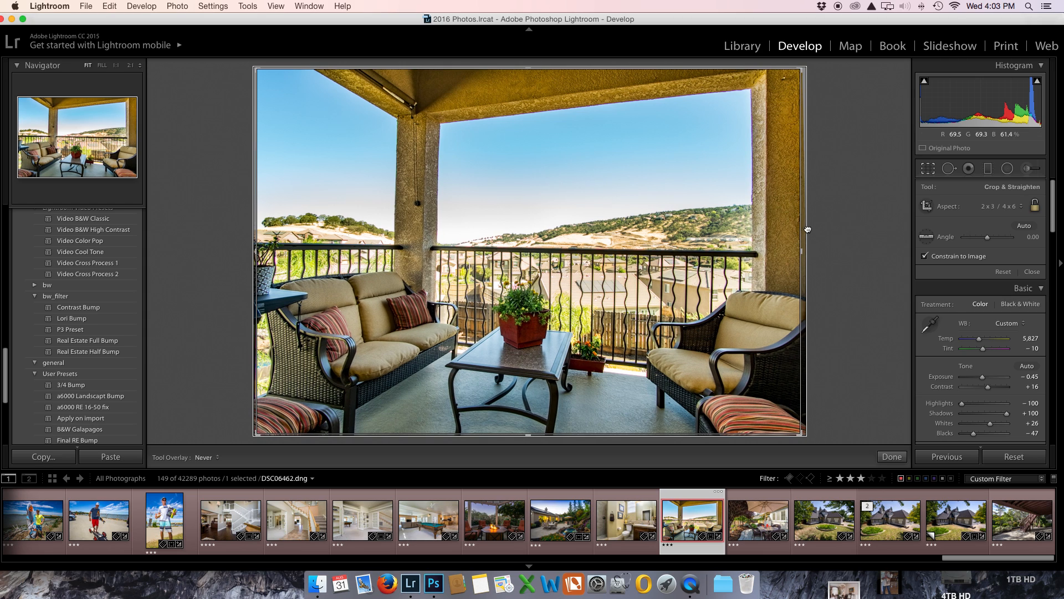
key("Return")
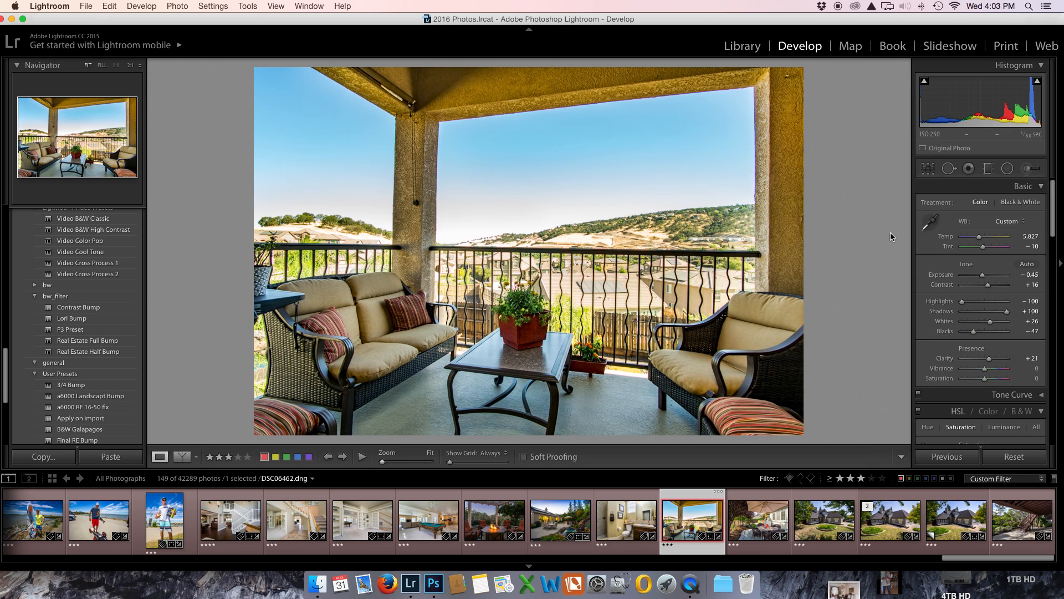
Step: Review the balcony photo in a full-screen, lights-out view and return to the normal editing view
key("super+shift+f")
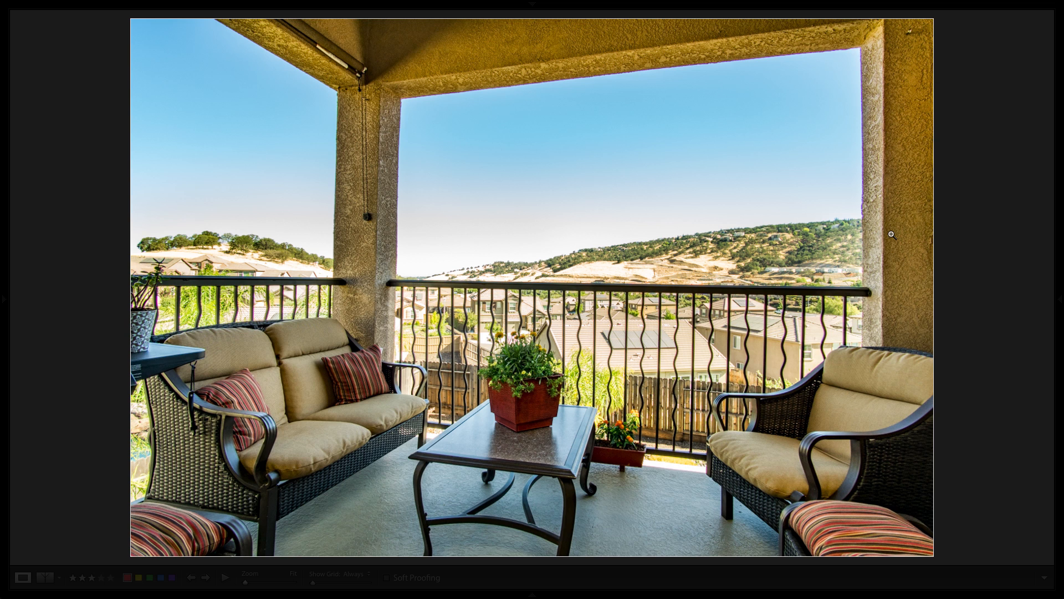
key("shift+f")
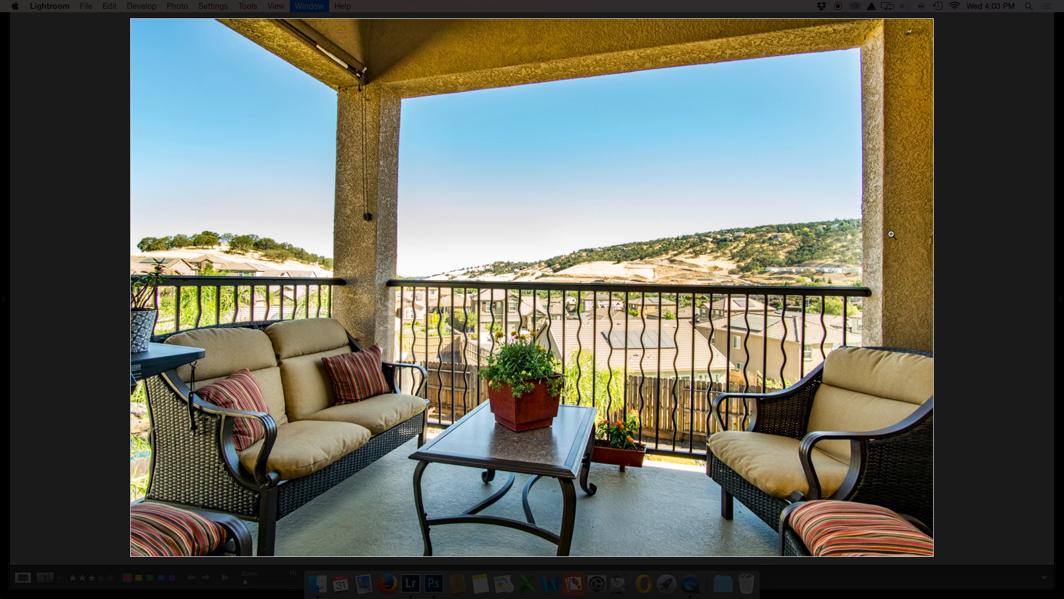
key("l")
key("l")
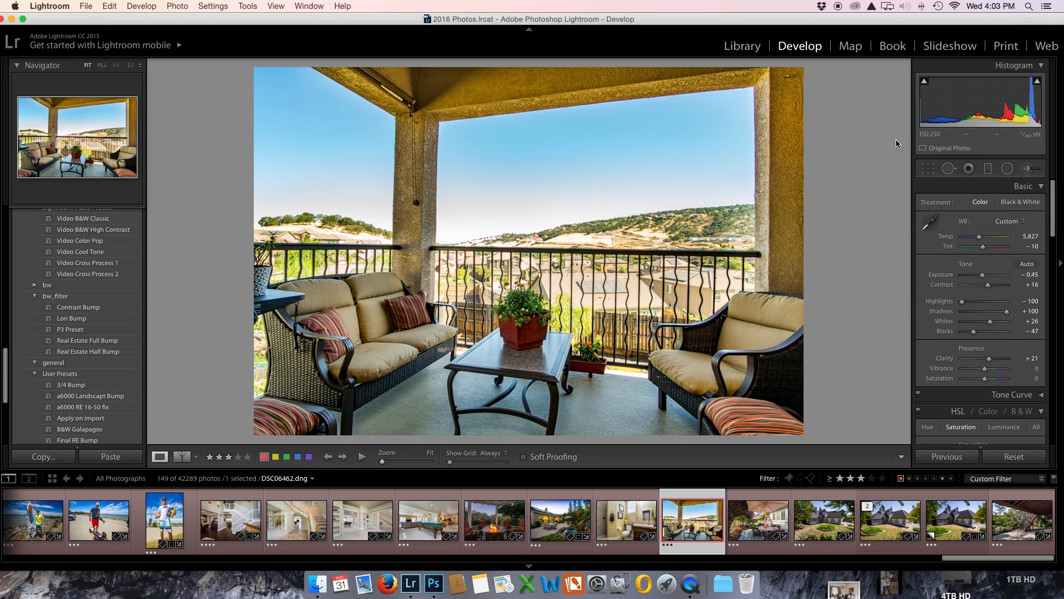
Step: Copy the Before settings to the After version of the balcony photo and change the comparison to the stacked Before/After layout
left_click(182, 456)
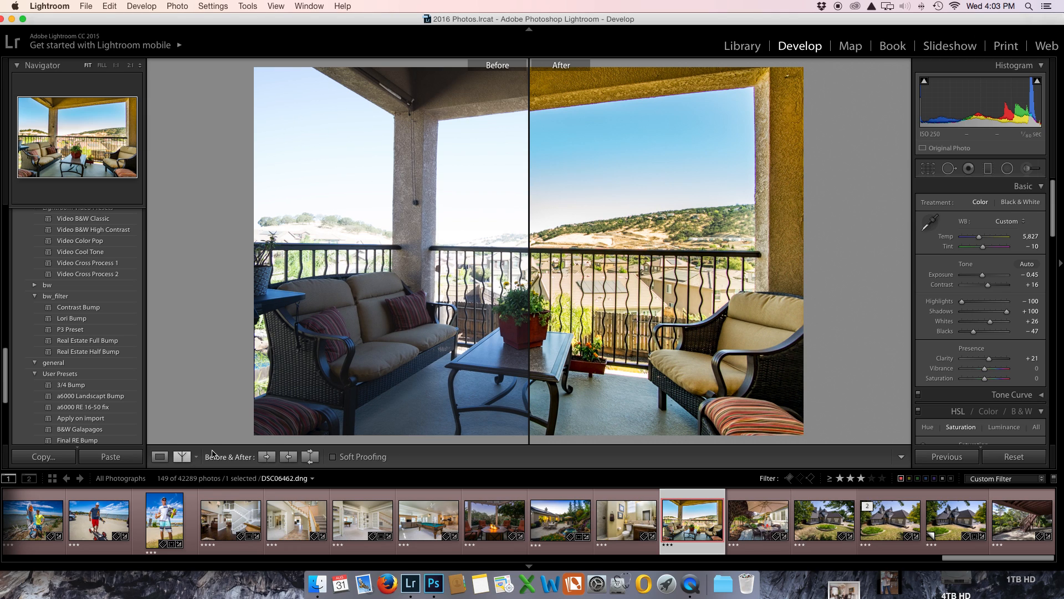
left_click(267, 457)
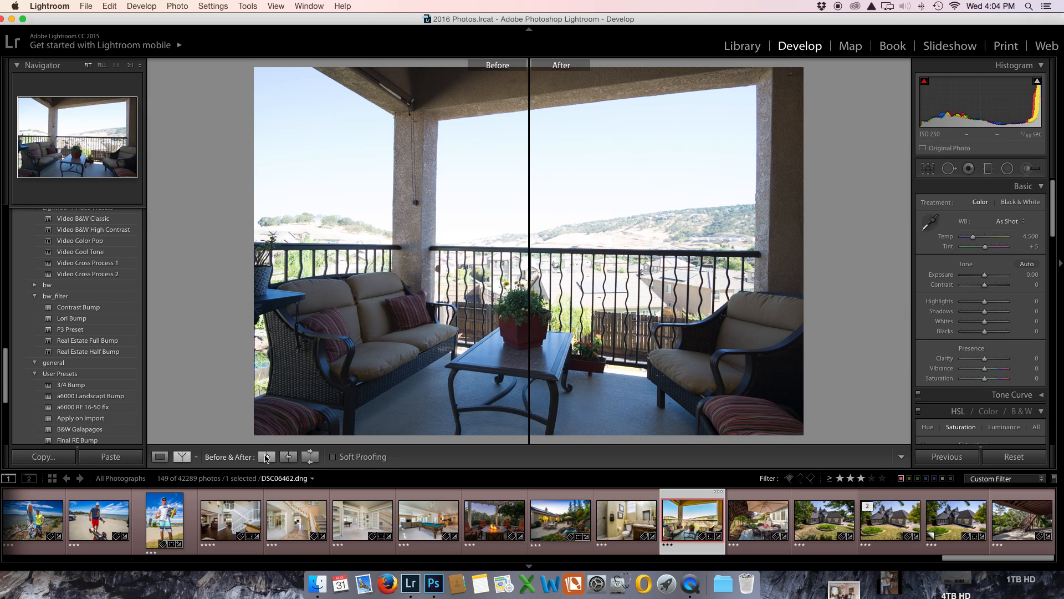
left_click(180, 456)
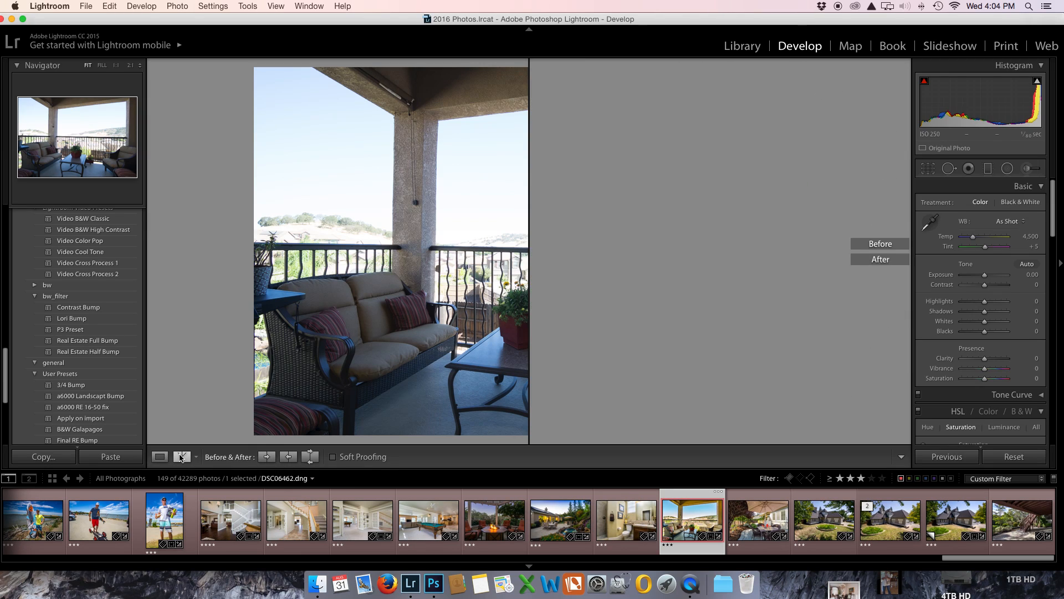
left_click(181, 456)
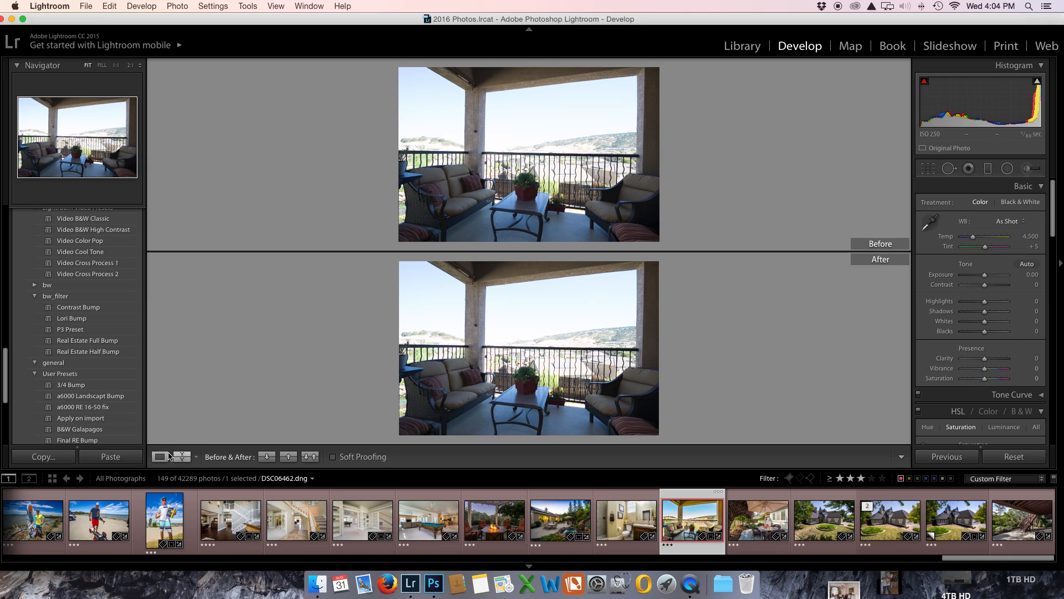
Step: Switch the balcony photo between single and Before/After views and open it in the Library module
left_click(160, 456)
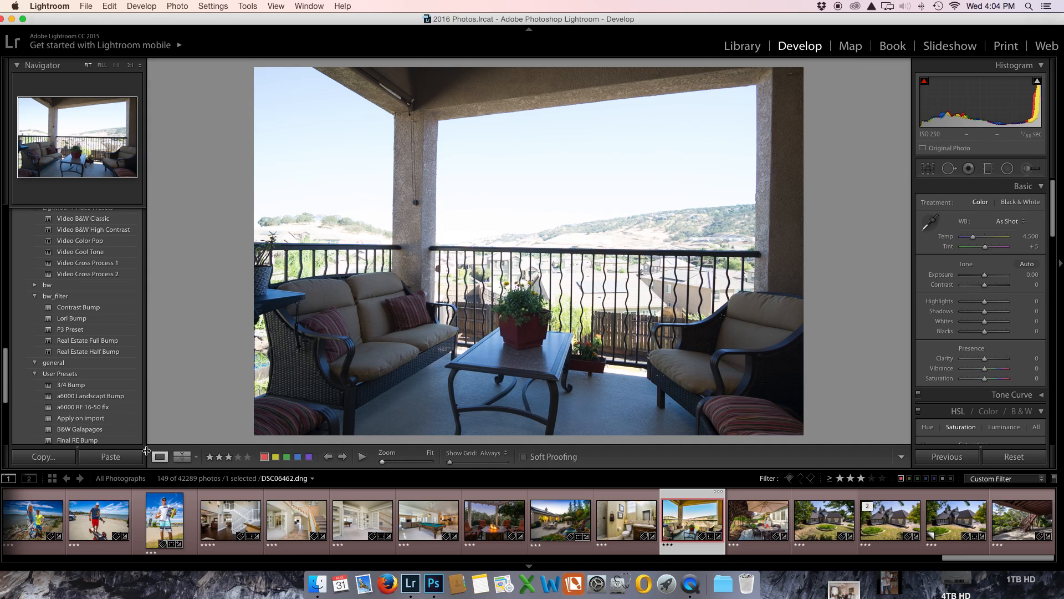
left_click(181, 456)
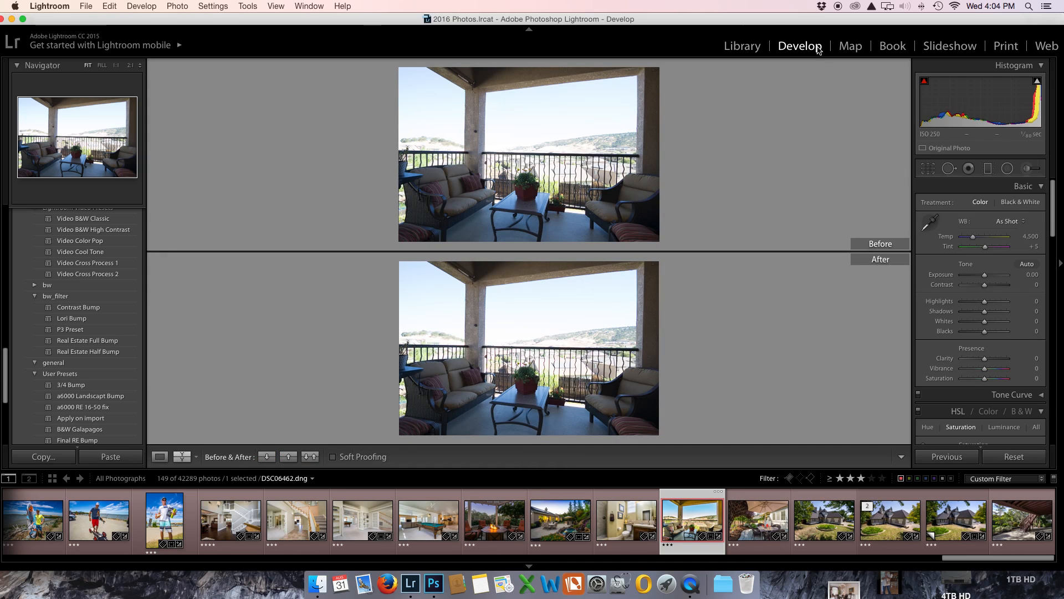
left_click(743, 46)
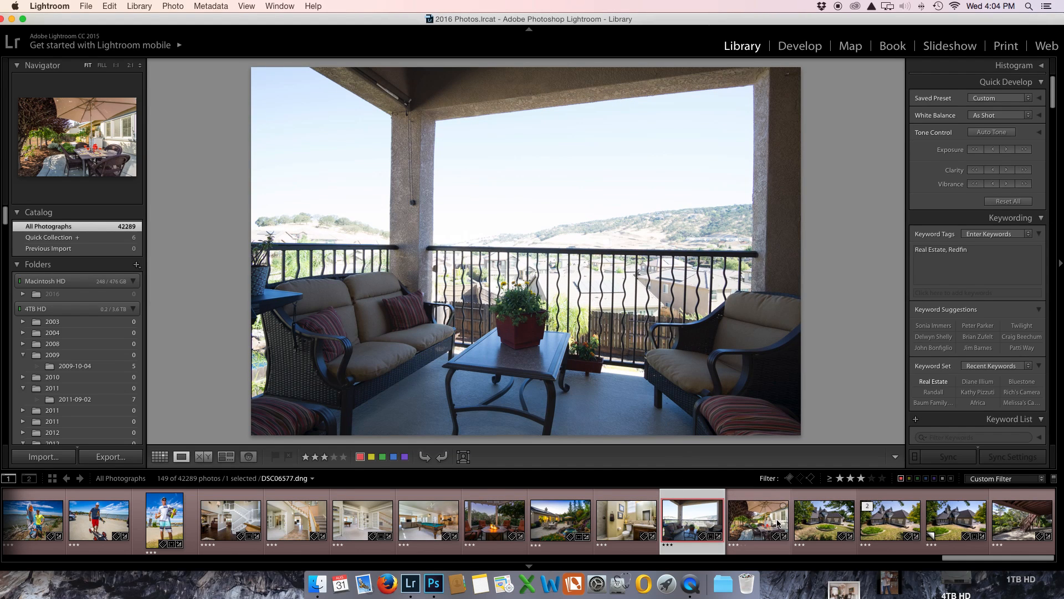
Step: Undo the module change, copied Before settings, crop constraint and Vertical transform, and return the balcony photo to the single-photo view
key("super+z")
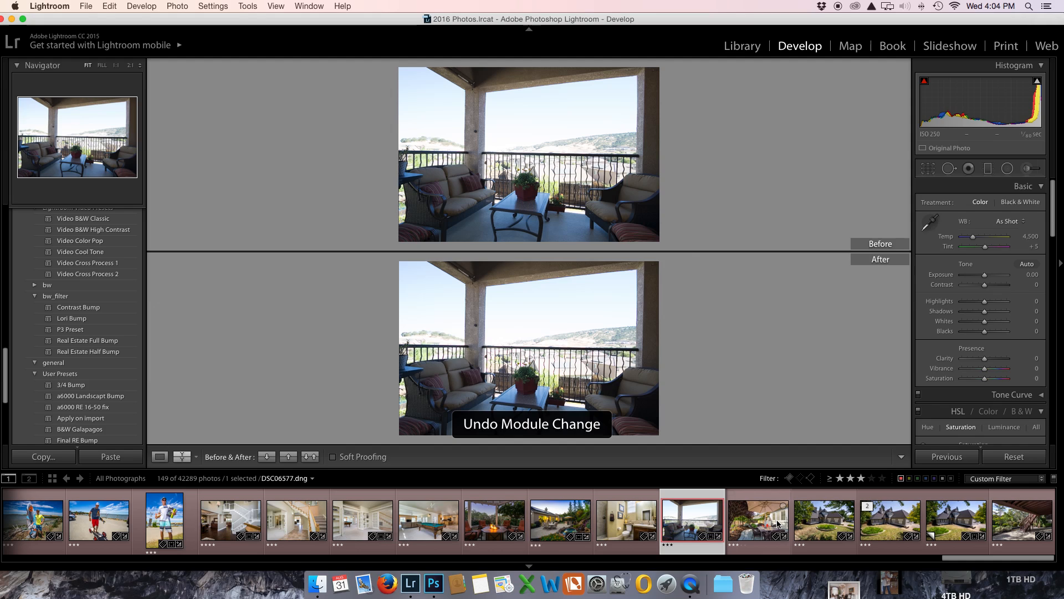
key("super+z")
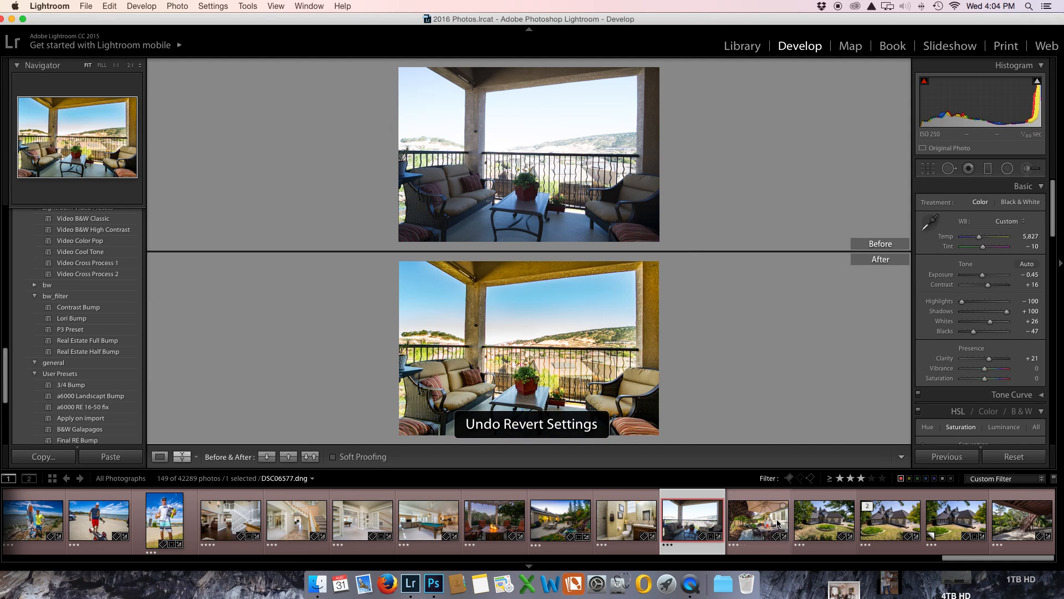
key("super+z")
key("super+z")
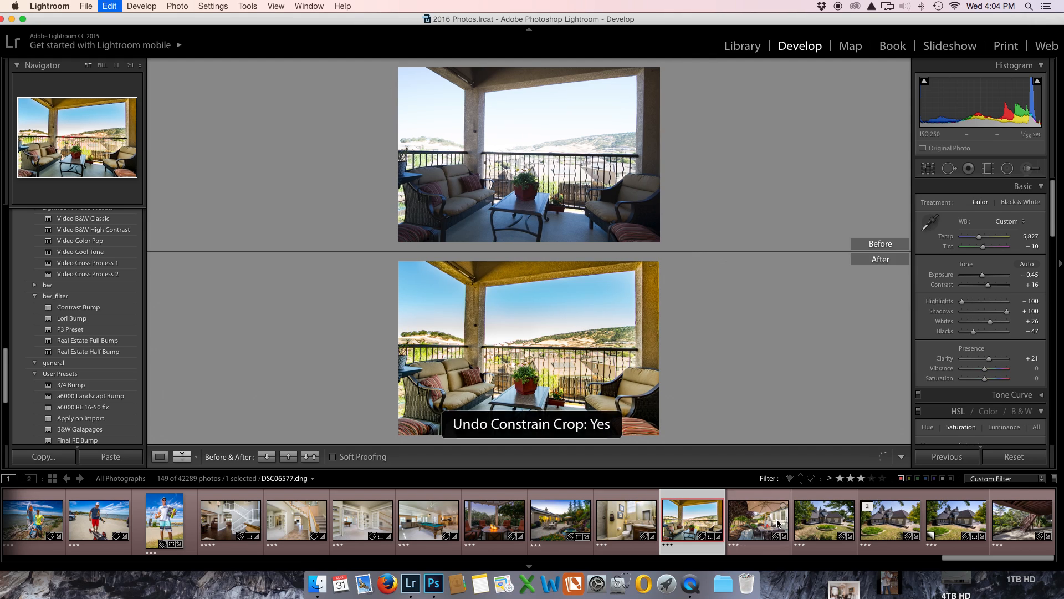
key("super+z")
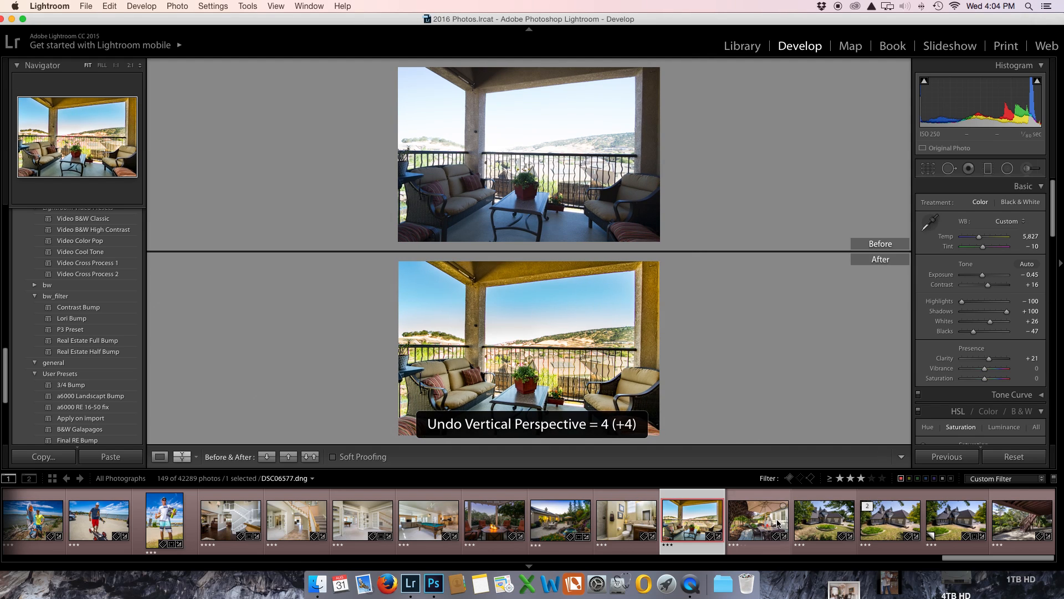
left_click(169, 459)
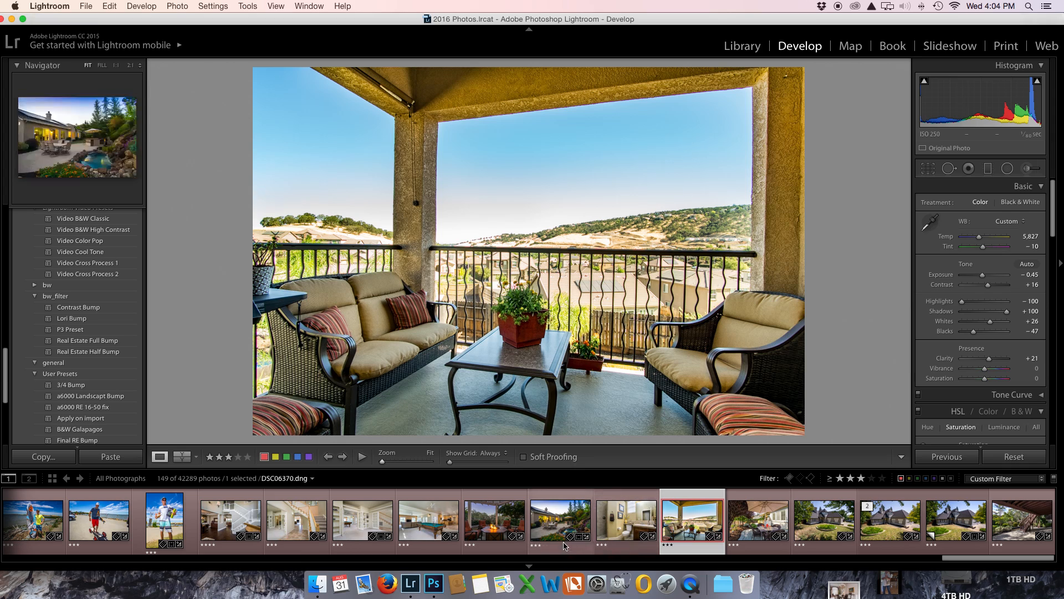
Step: Set the fire-pit photo's exposure to +1.15 and create a virtual copy of it shown in full screen
left_click(494, 526)
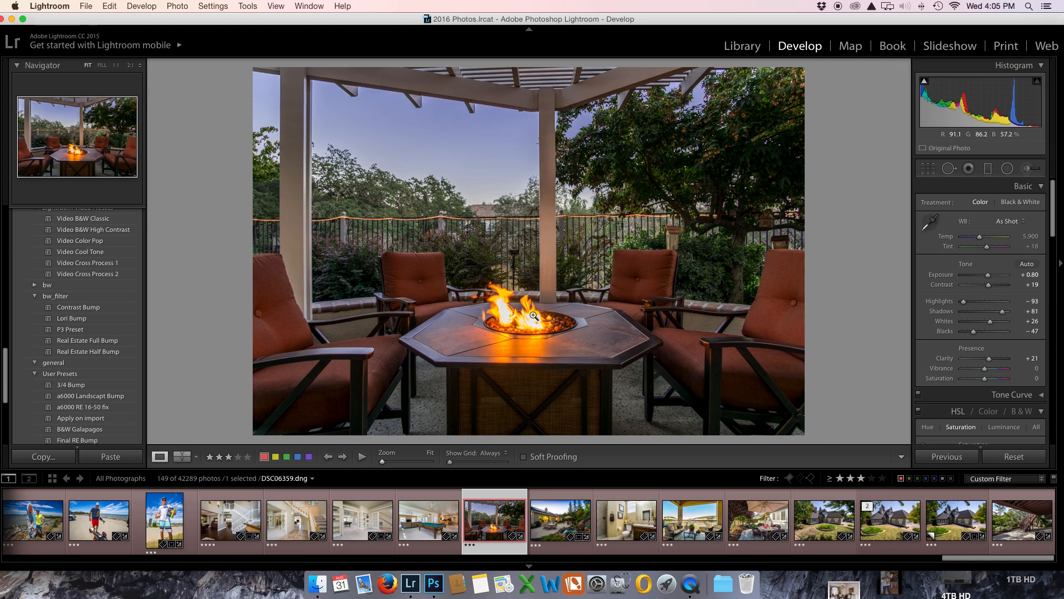
left_click_drag(989, 280, 989, 281)
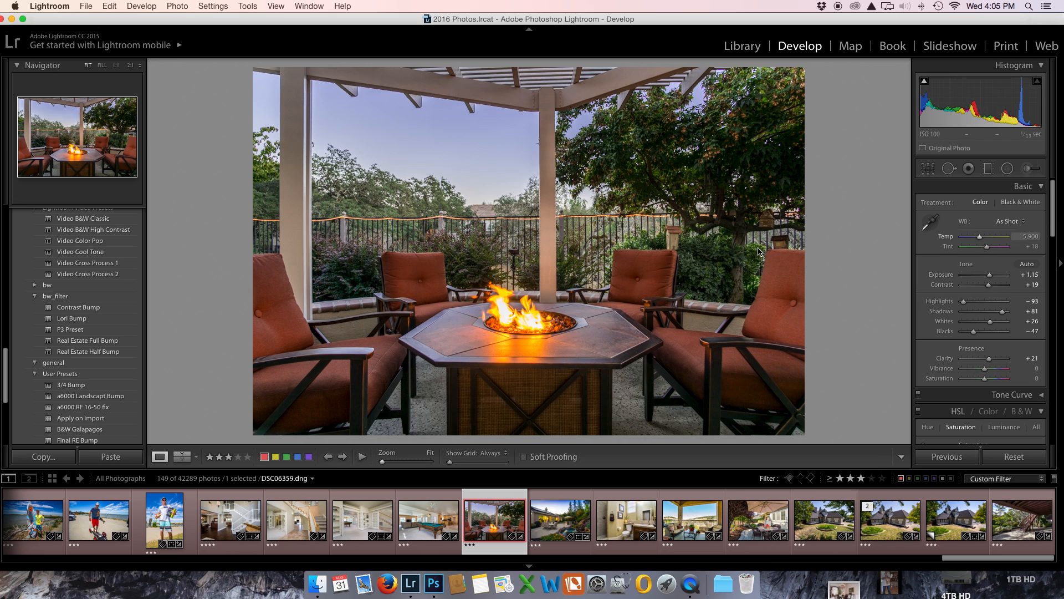
right_click(528, 216)
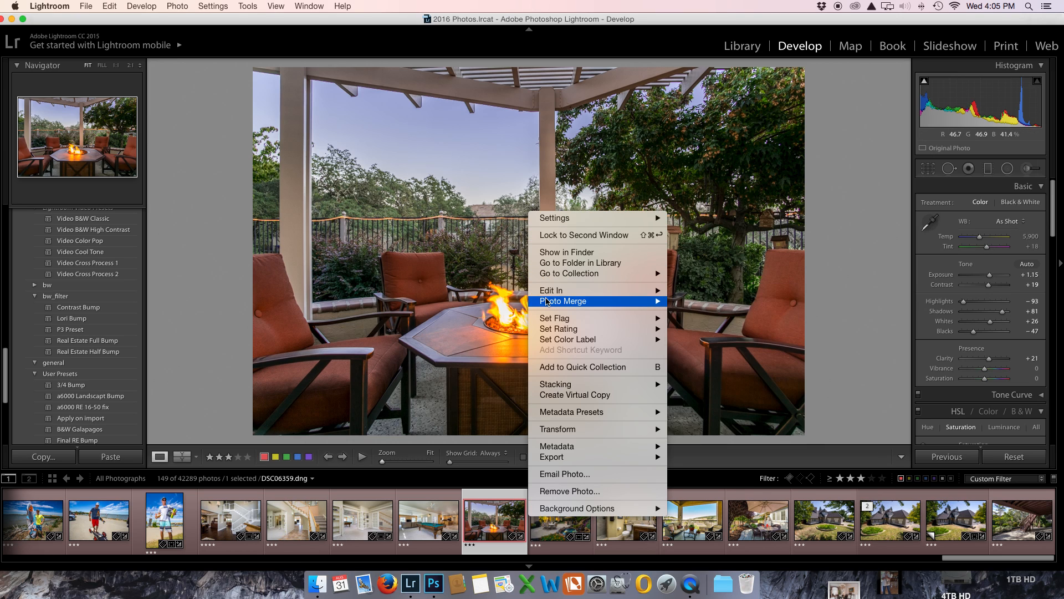
left_click(560, 394)
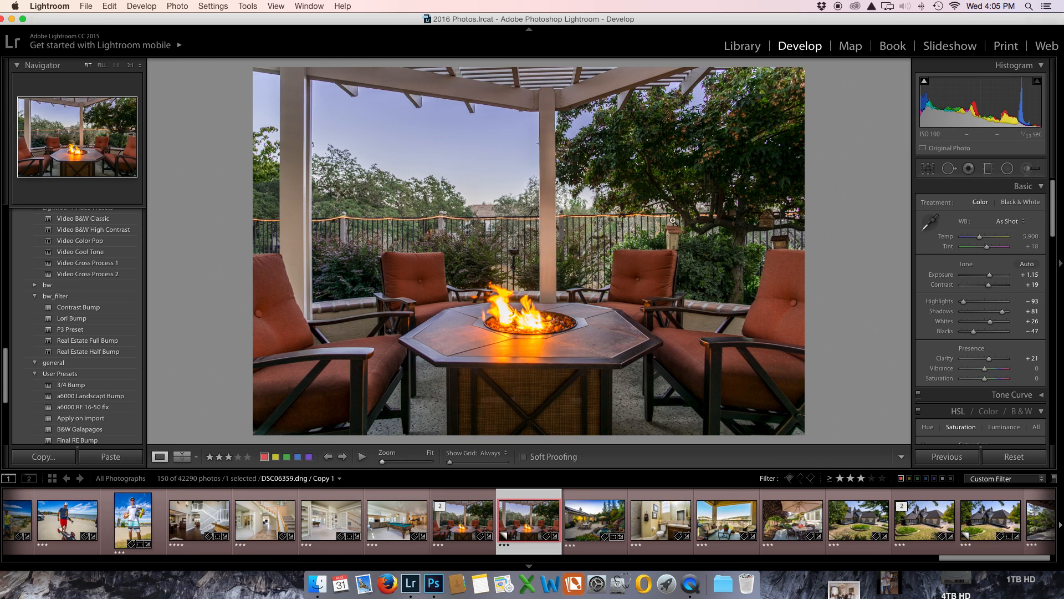
key("super+shift+f")
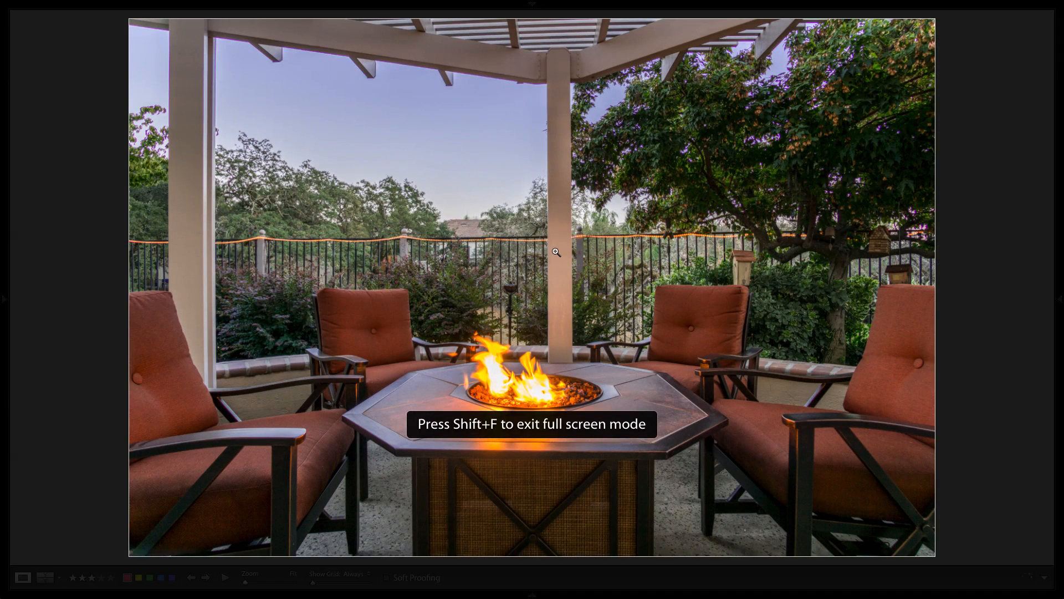
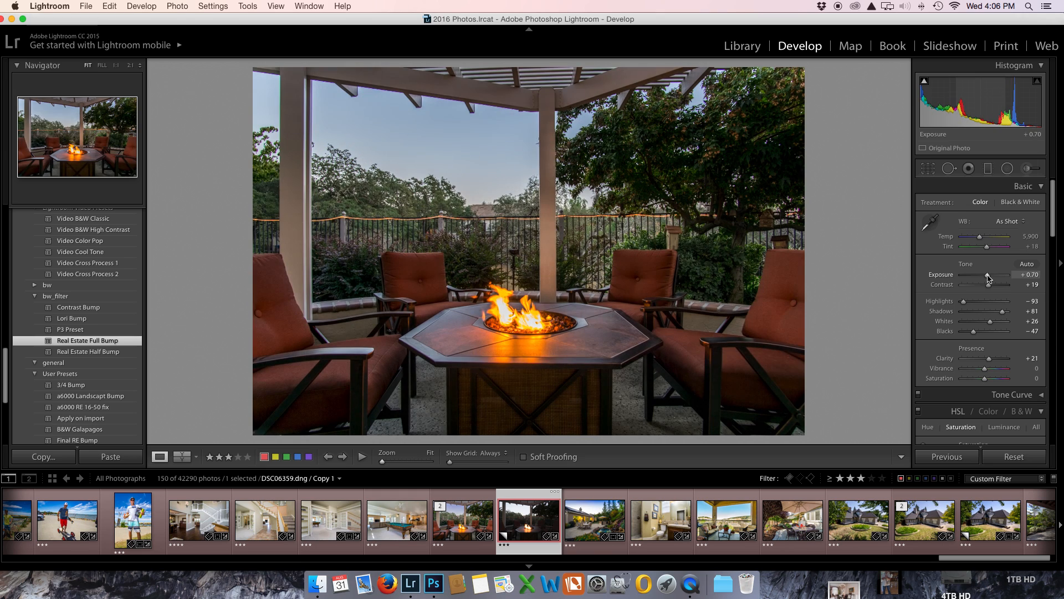
Step: Set the fire-pit copy's Blue luminance to -21 and shift its Blue hue slightly toward purple
scroll(990, 278, "down", 5)
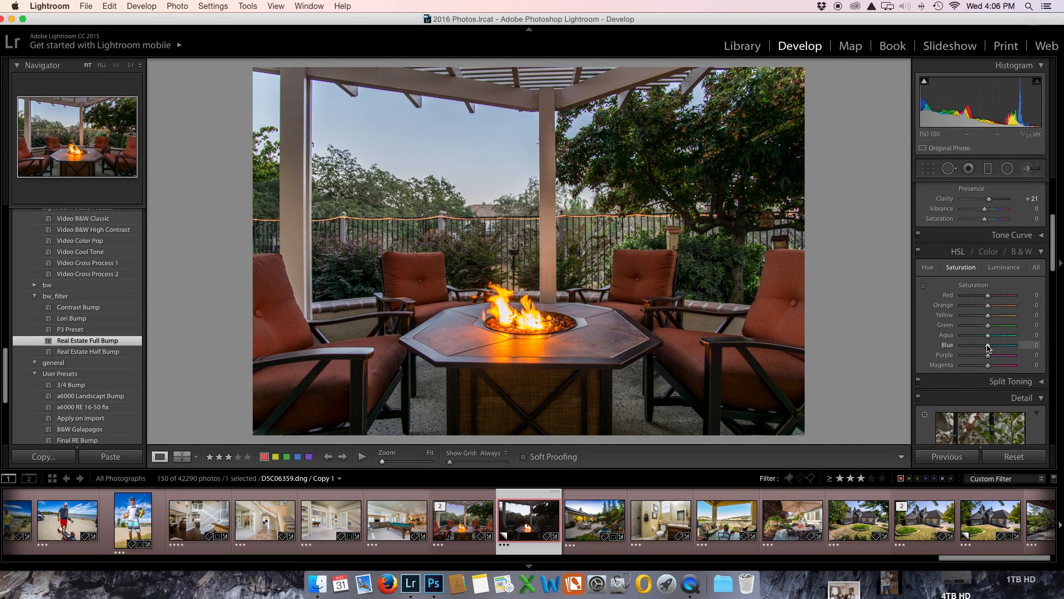
left_click(1003, 268)
left_click_drag(995, 346, 982, 348)
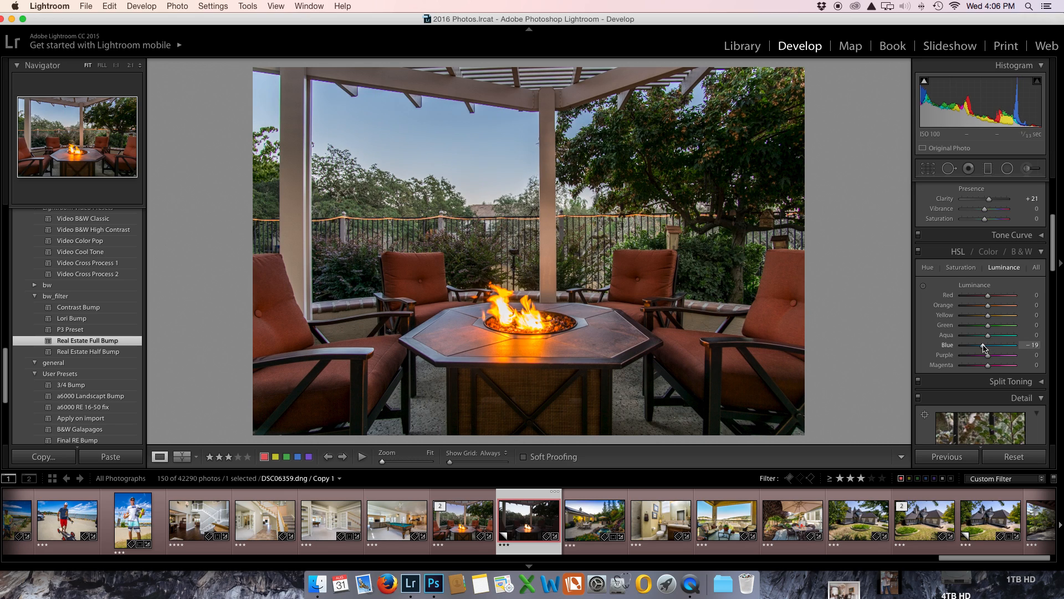
left_click(927, 268)
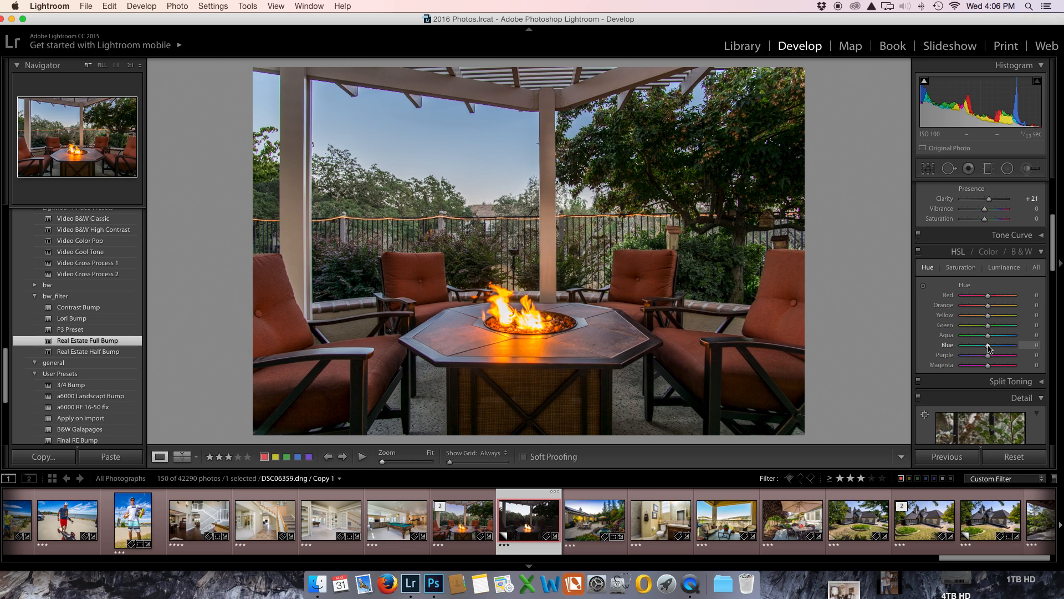
left_click_drag(989, 348, 996, 347)
Step: Lower the fire-pit copy's Blue luminance to -32 and raise Whites to +39
left_click(1003, 267)
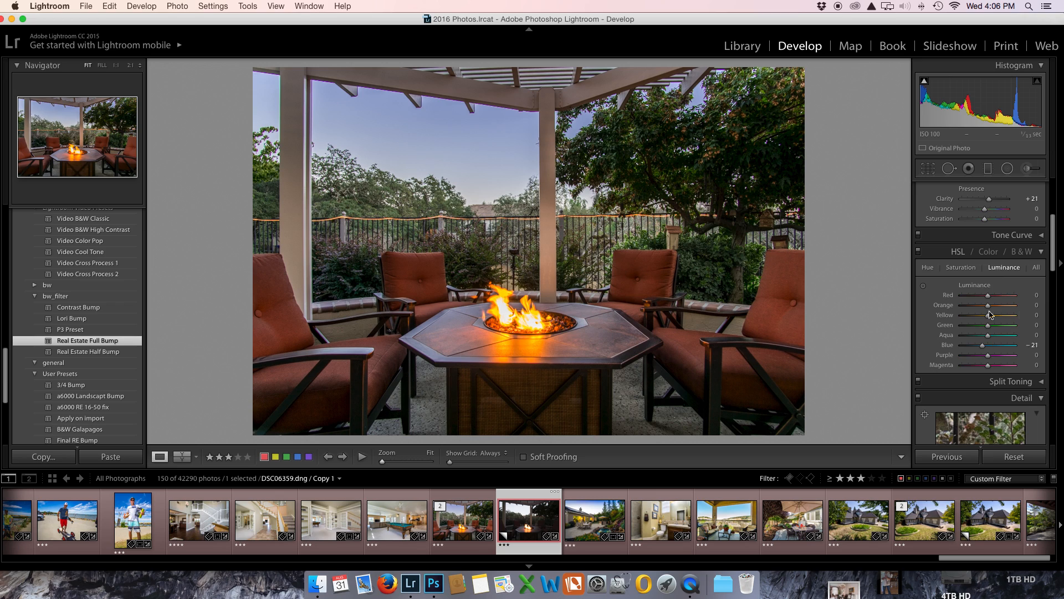
left_click_drag(982, 347, 980, 347)
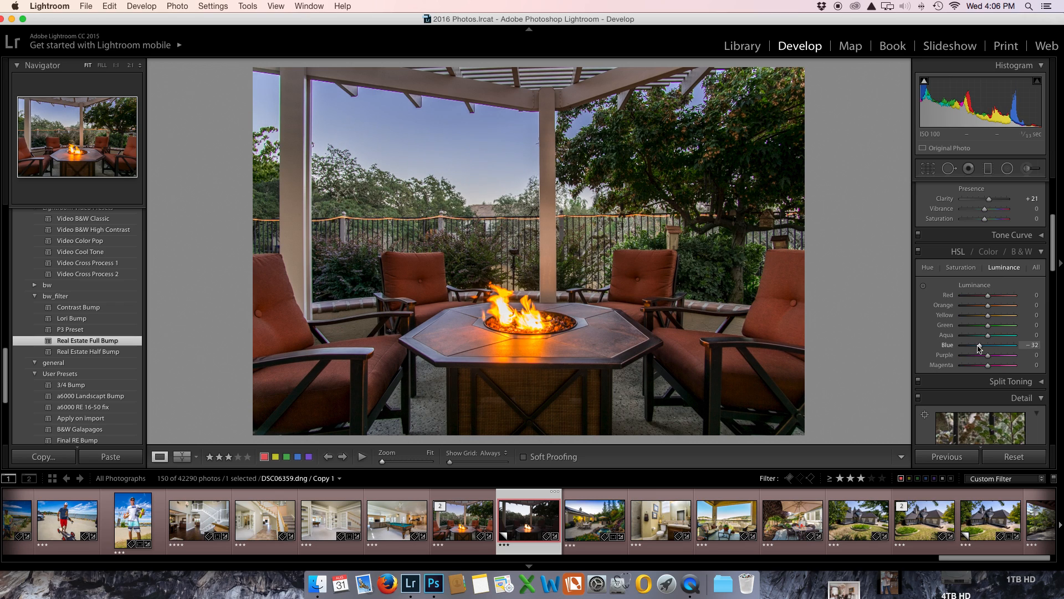
scroll(977, 344, "up", 5)
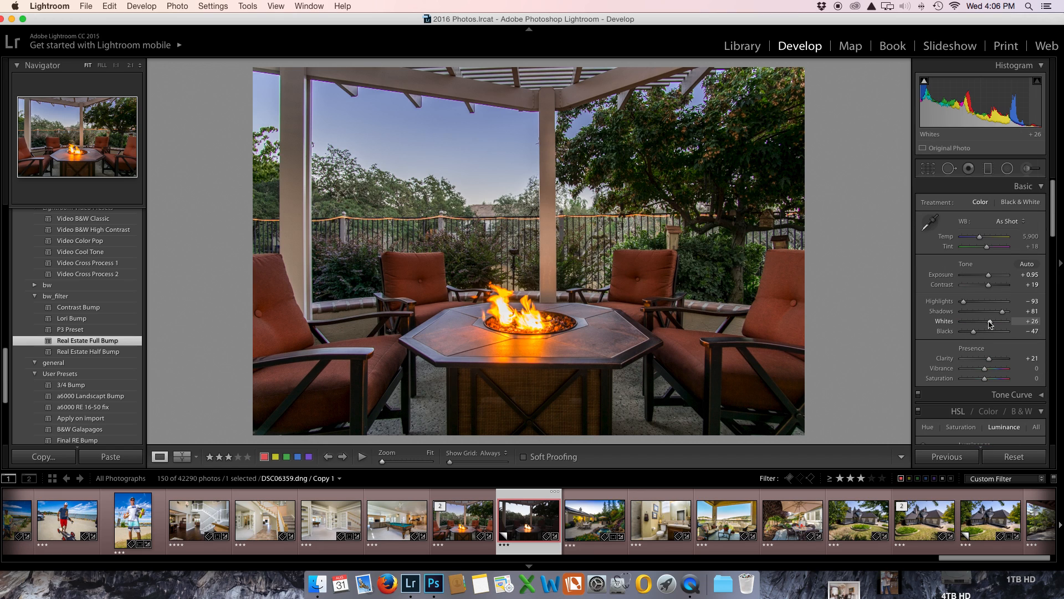
left_click_drag(991, 323, 993, 323)
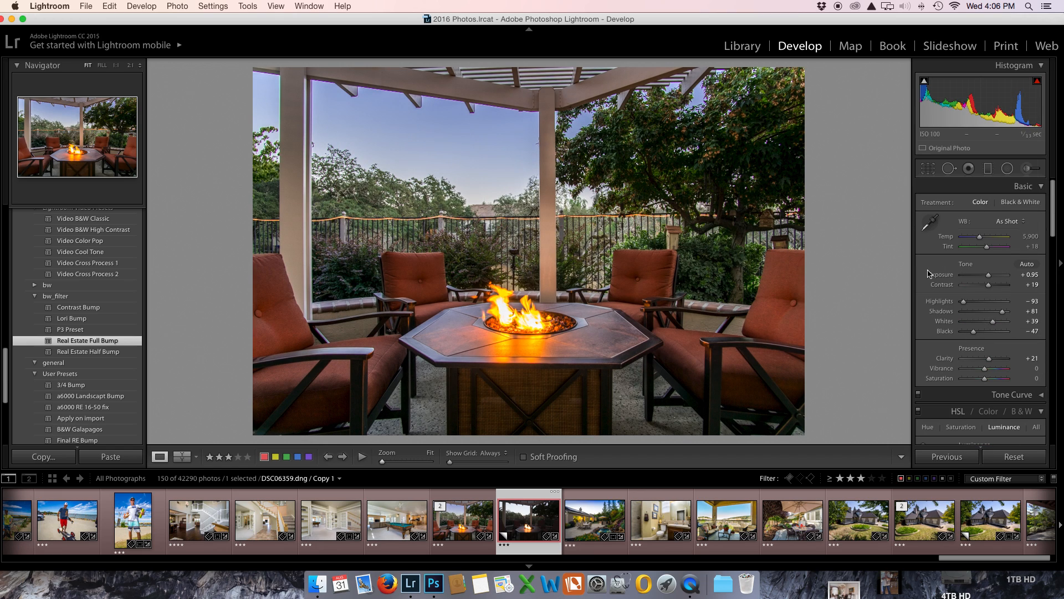
Step: Start a new Adjustment Brush mask on the fire-pit copy with its exposure set to 0.96
left_click(1028, 168)
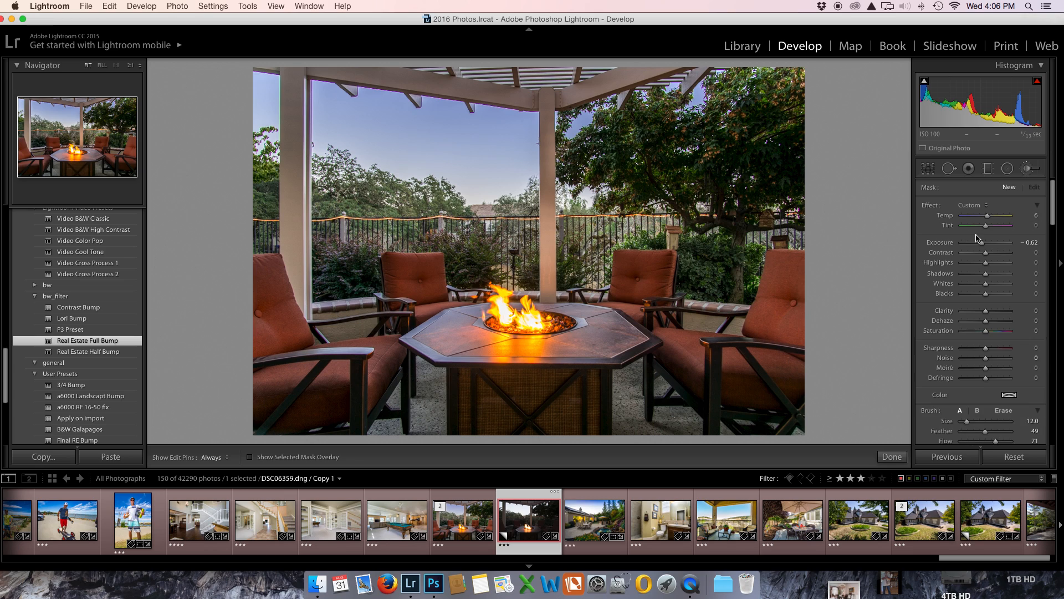
left_click_drag(982, 243, 993, 246)
scroll(975, 437, "down", 5)
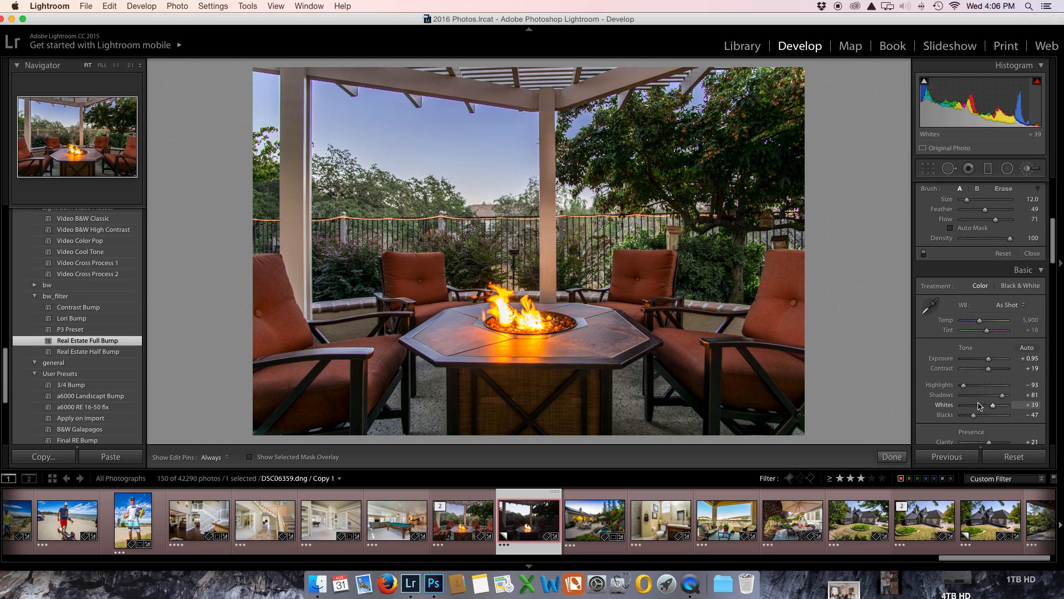
scroll(1002, 396, "down", 5)
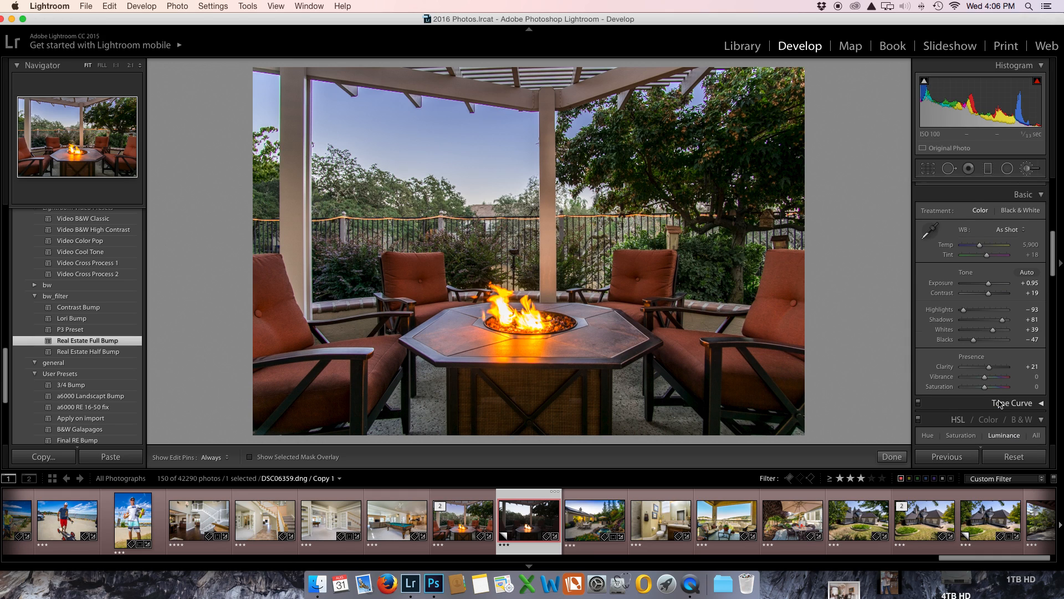
scroll(1000, 381, "up", 6)
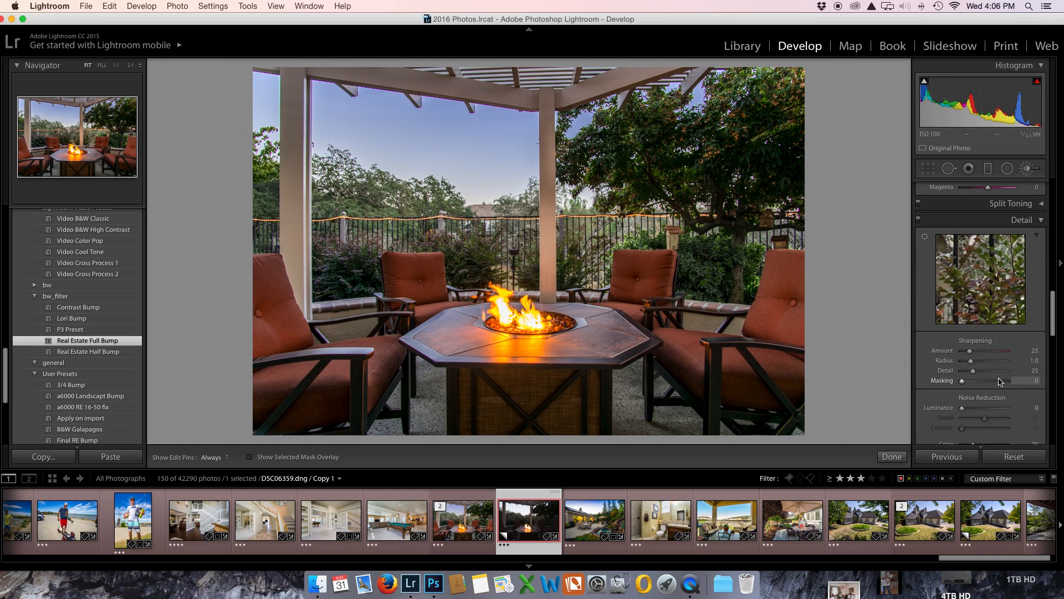
scroll(1000, 381, "down", 3)
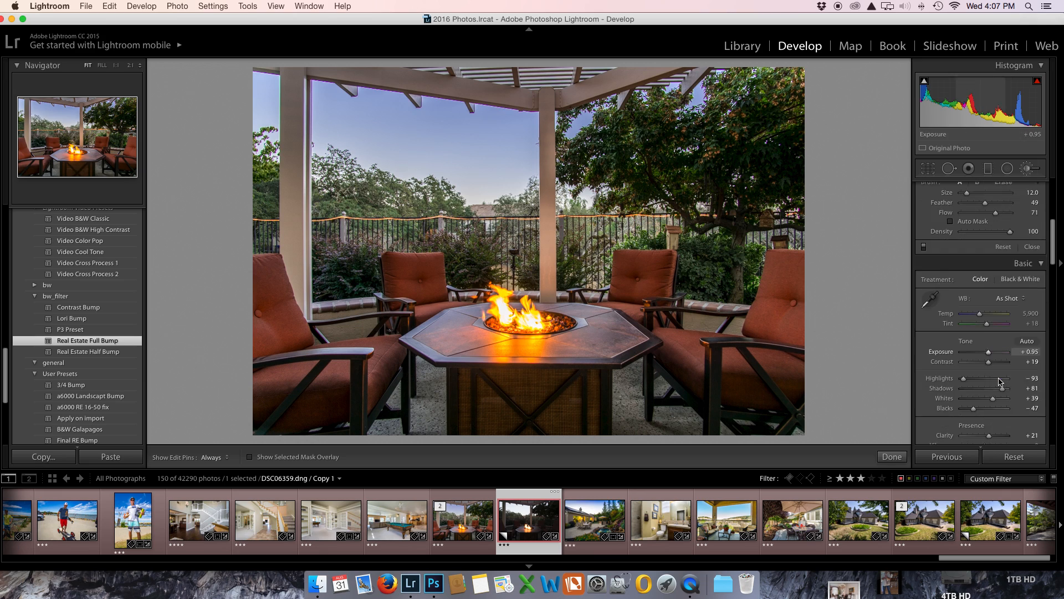
scroll(1000, 381, "up", 4)
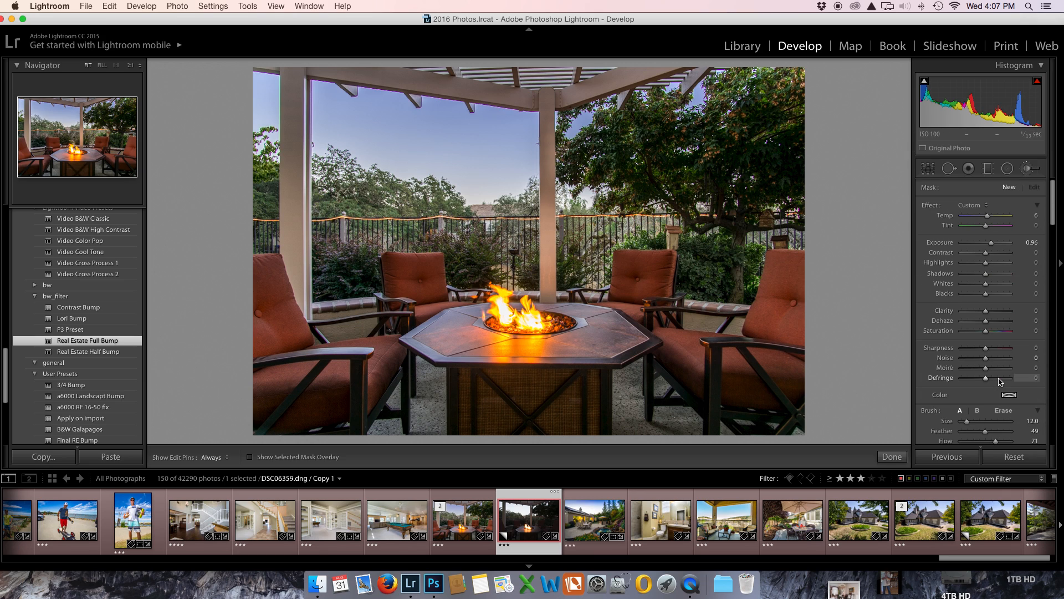
scroll(980, 424, "down", 2)
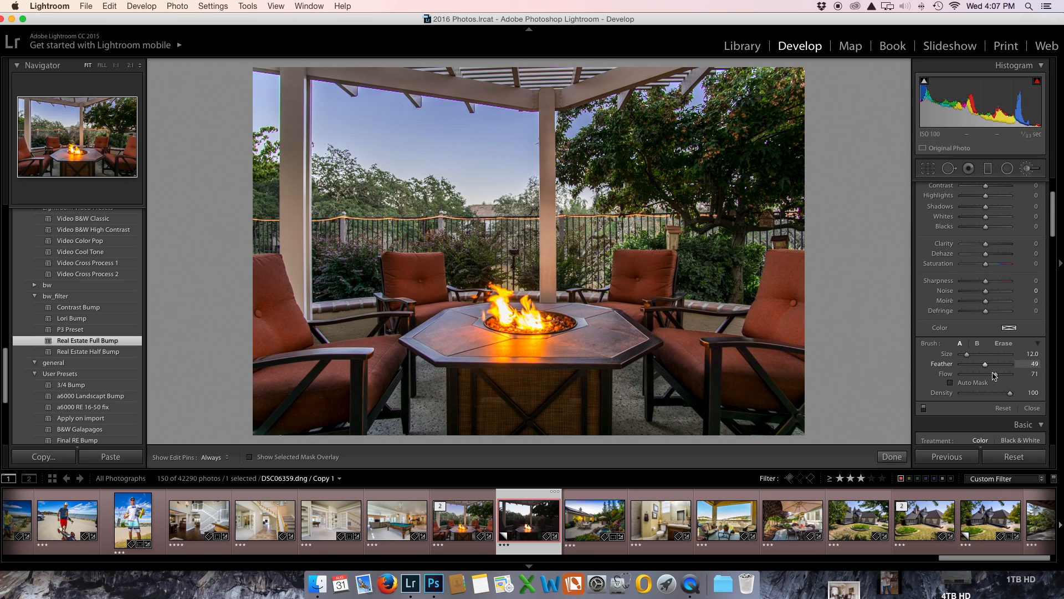
Step: Set the brush flow to 100, paint across the large tree beside the pergola, and close the Adjustment Brush
left_click_drag(996, 374, 1026, 379)
mouse_move(651, 137)
left_mouse_down()
mouse_move(747, 146)
mouse_move(772, 116)
mouse_move(786, 171)
left_mouse_up()
scroll(747, 145, "down", 1)
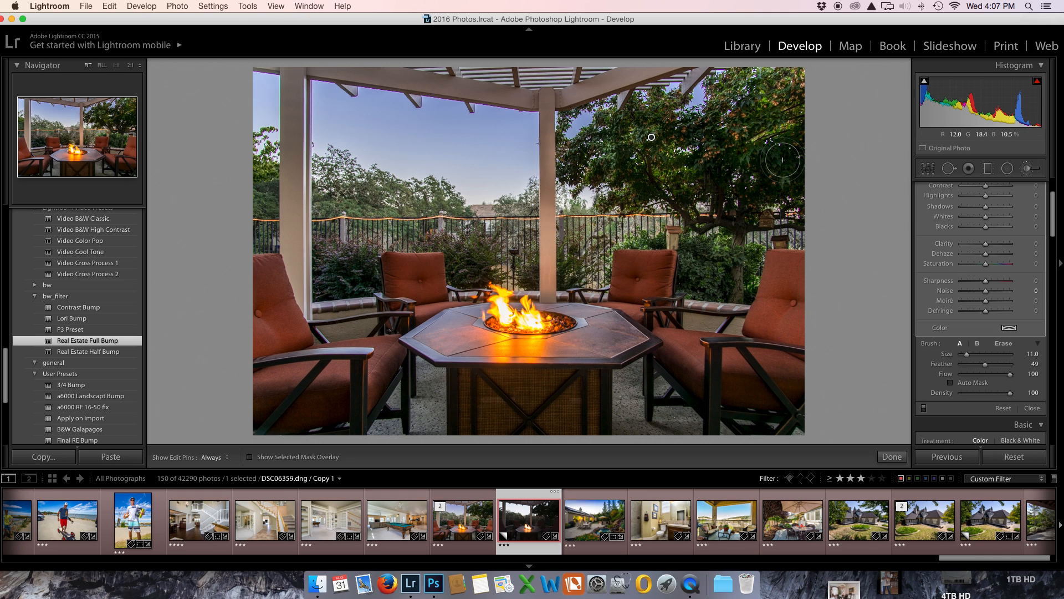
scroll(1028, 189, "up", 3)
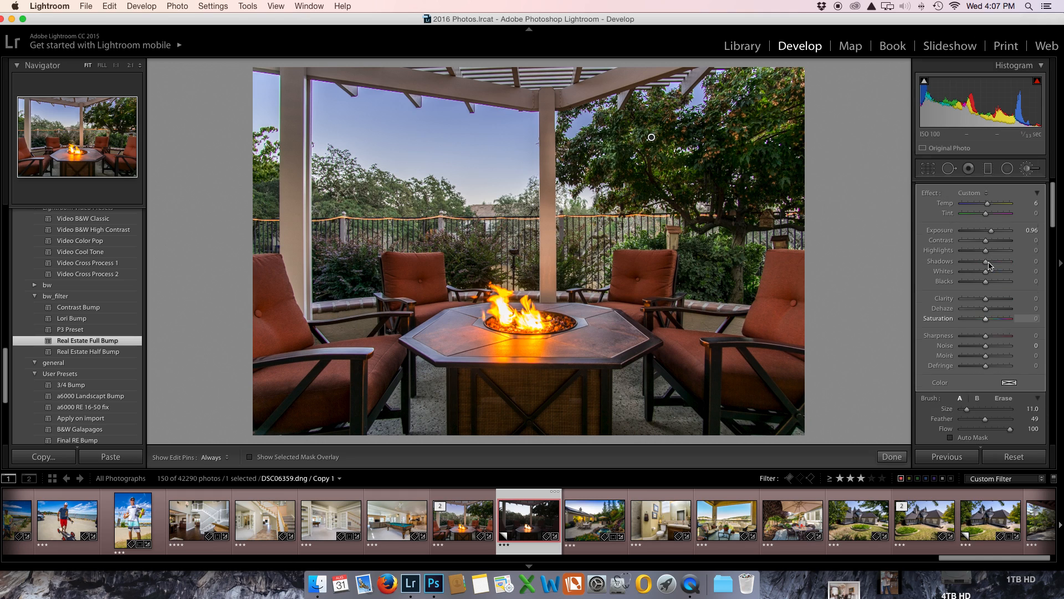
left_click(1028, 173)
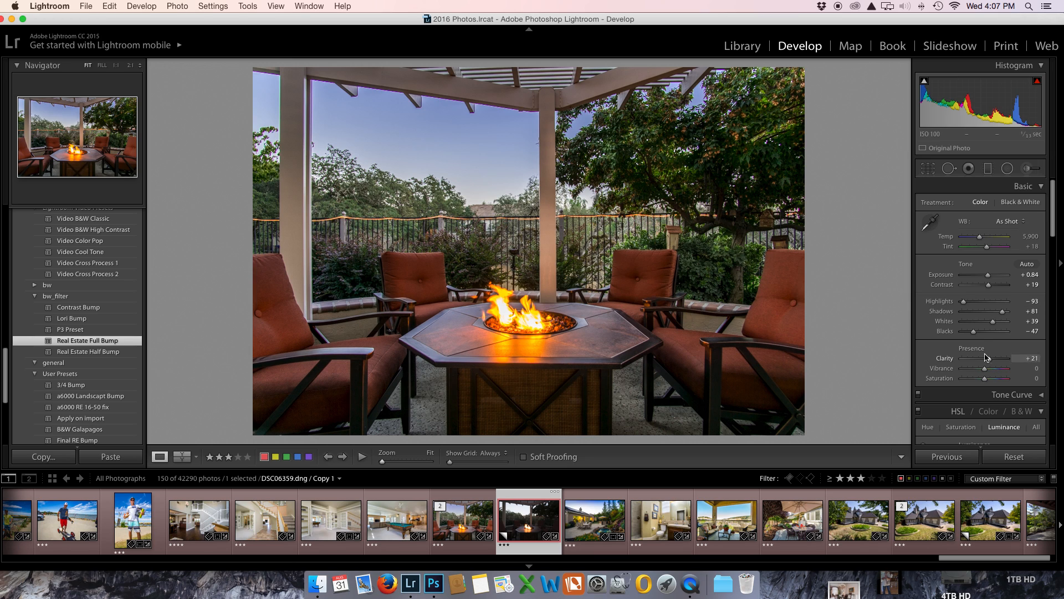
Step: Set the fire-pit copy's Dehaze amount to +1
scroll(973, 343, "down", 10)
scroll(973, 343, "up", 10)
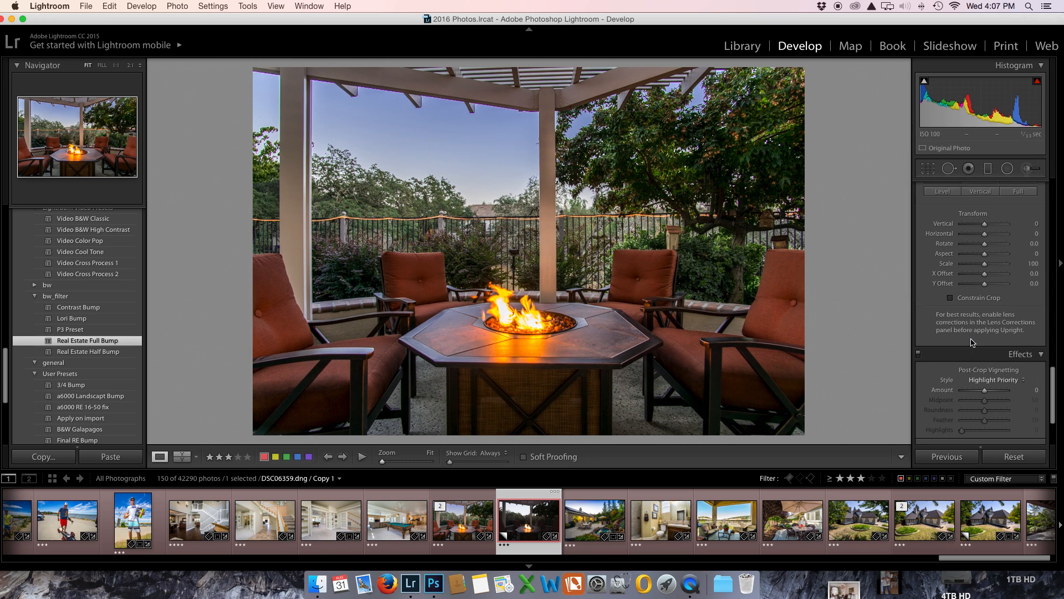
scroll(971, 342, "down", 10)
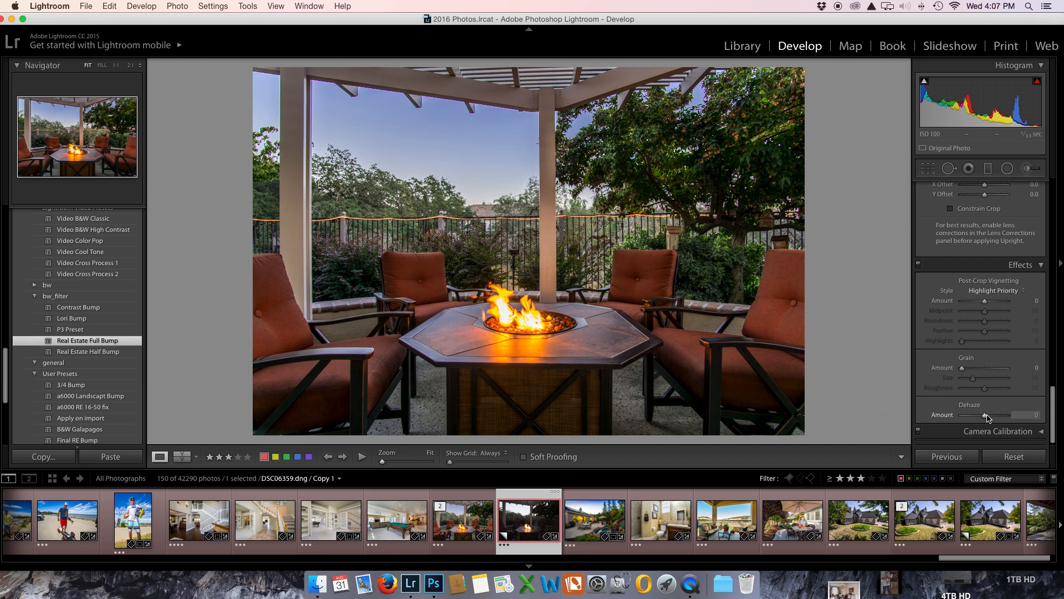
left_click_drag(987, 418, 985, 419)
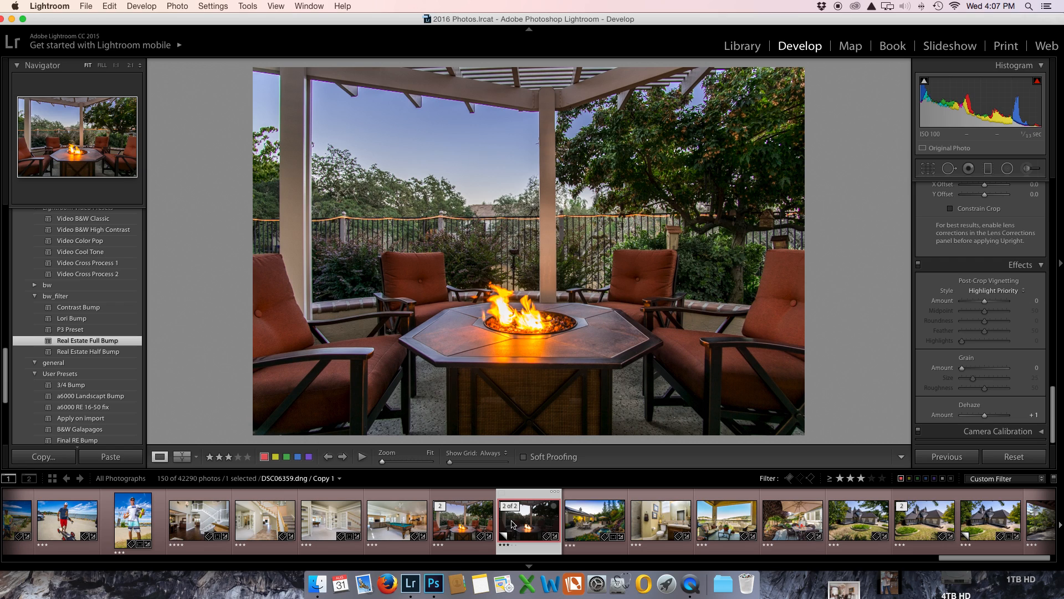
Step: Label the fire-pit copy red and clear the star-rating and red-label filters to show all photos
left_click(861, 478)
key("6")
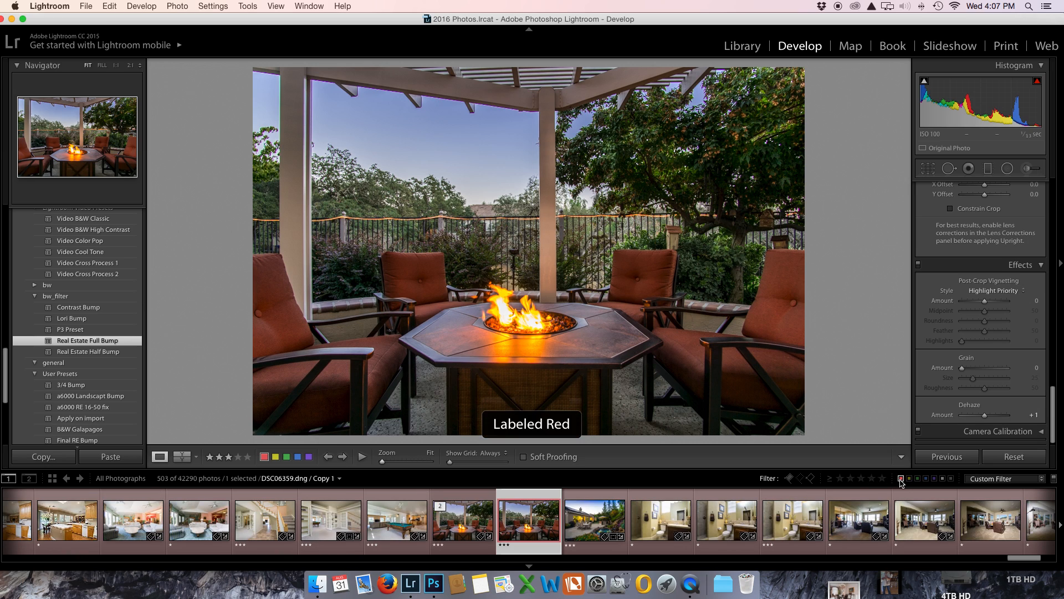
left_click(900, 478)
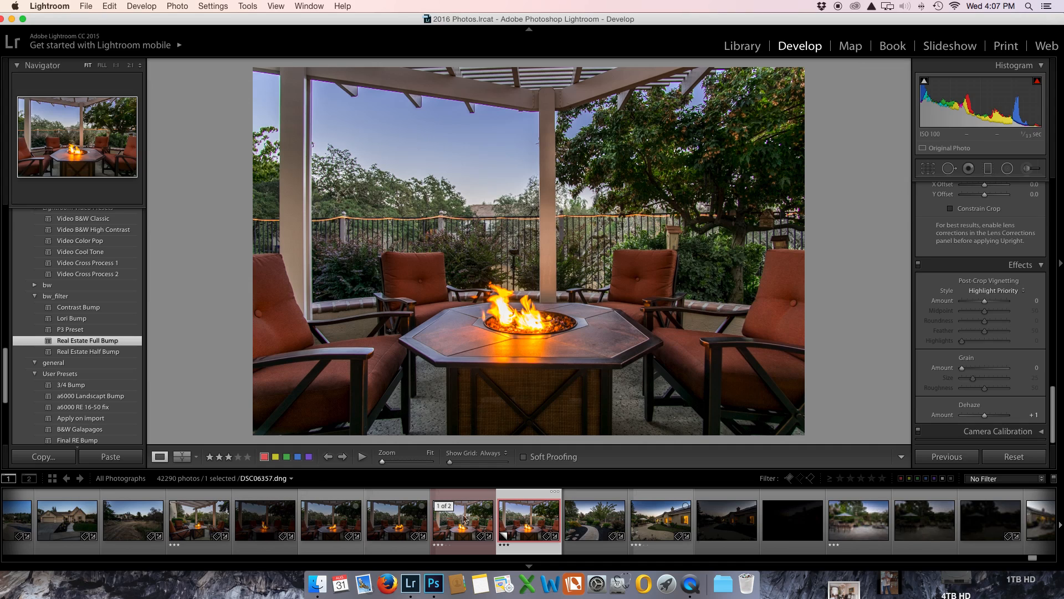
Step: Browse the bracketed fire-pit exposures, compare their flames and brightness, and return to the darkest frame with the tall flame
left_click(263, 524)
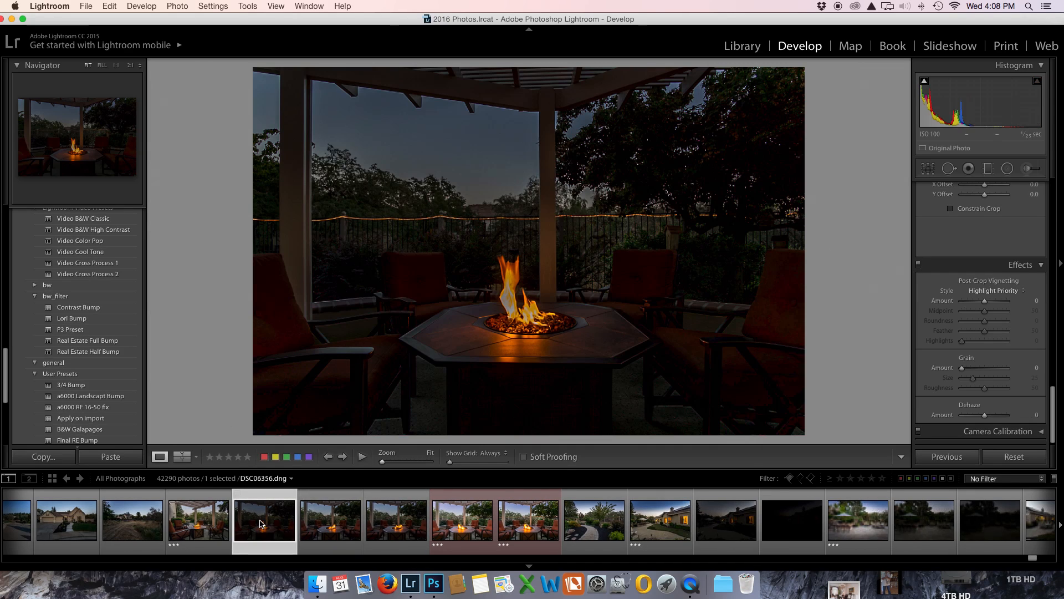
left_click(301, 508)
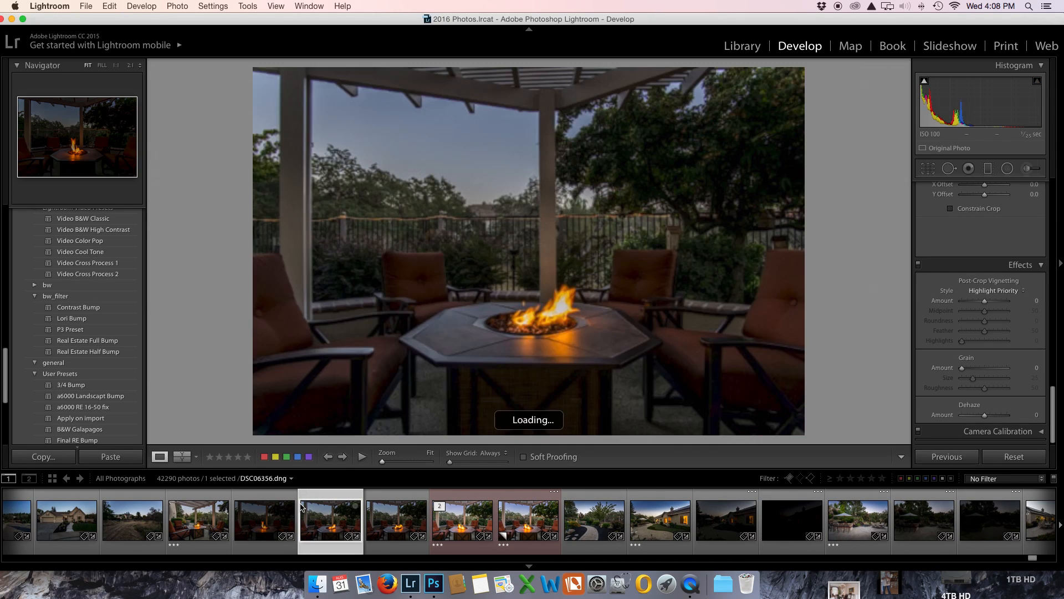
key("Right")
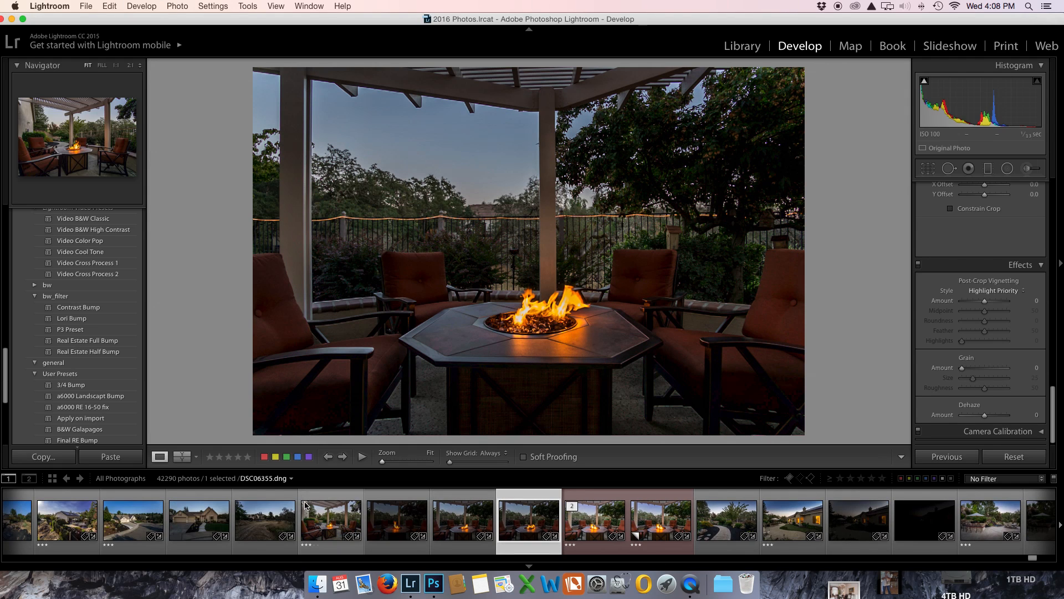
key("Right")
key("Right")
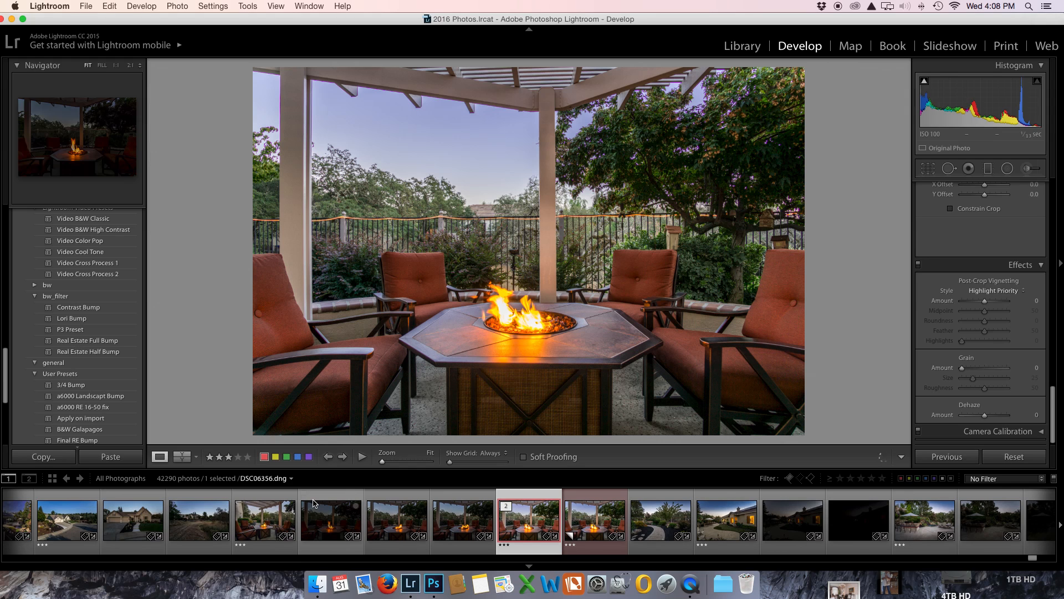
key("Left")
key("Left")
key("Left")
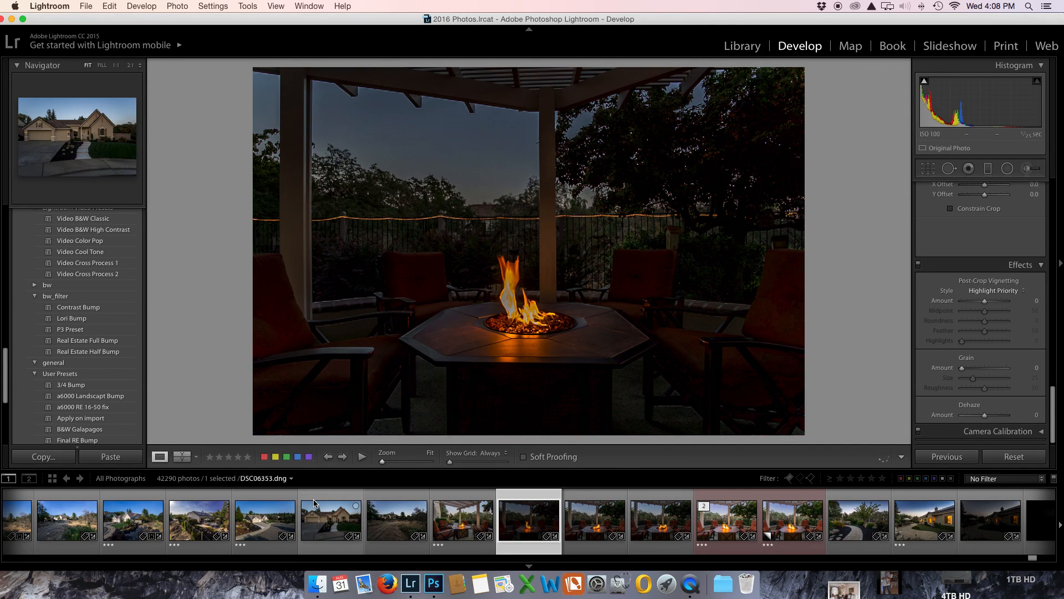
key("Left")
key("Right")
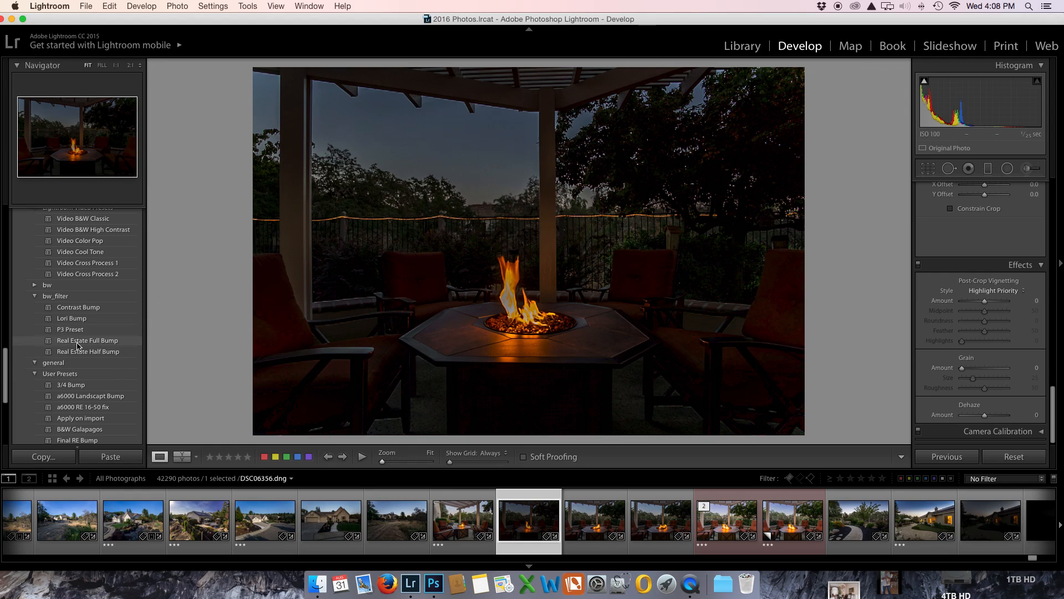
Step: Apply the Real Estate Full Bump preset to the dark tall-flame photo and set its exposure to +1.45
left_click(83, 340)
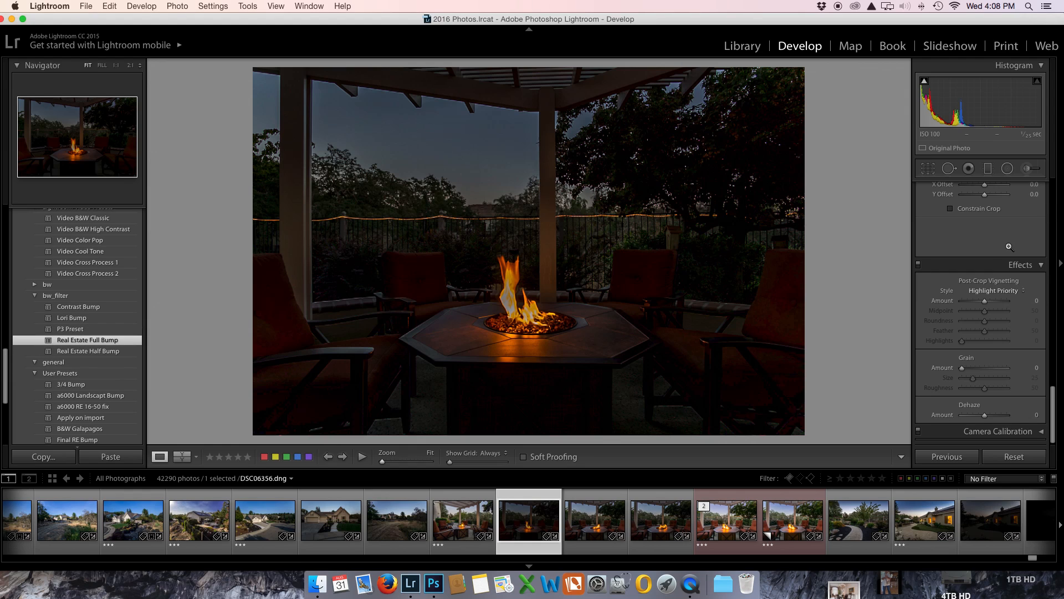
scroll(978, 277, "up", 10)
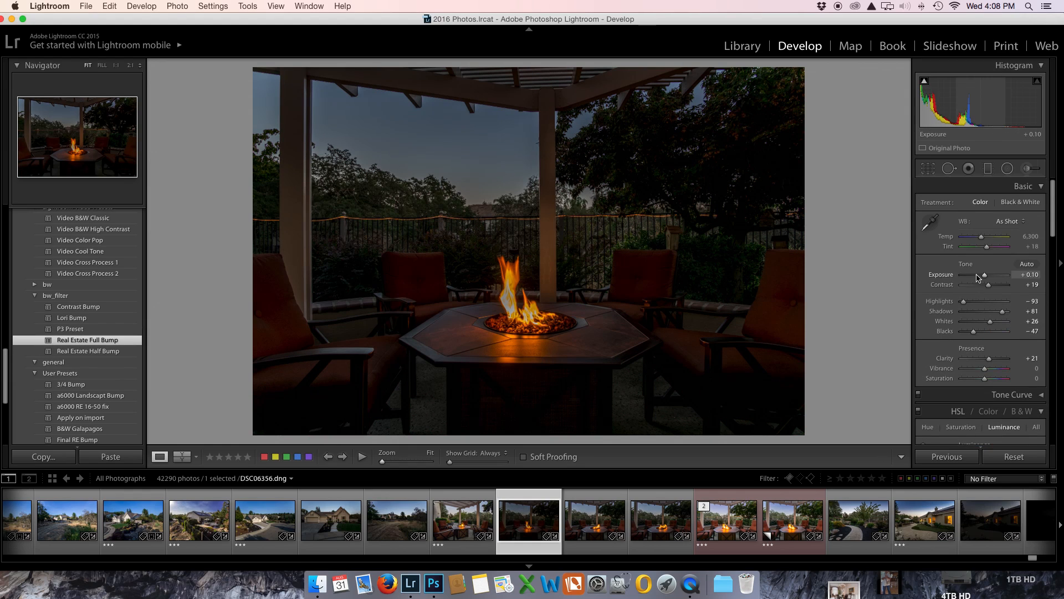
left_click_drag(986, 277, 992, 280)
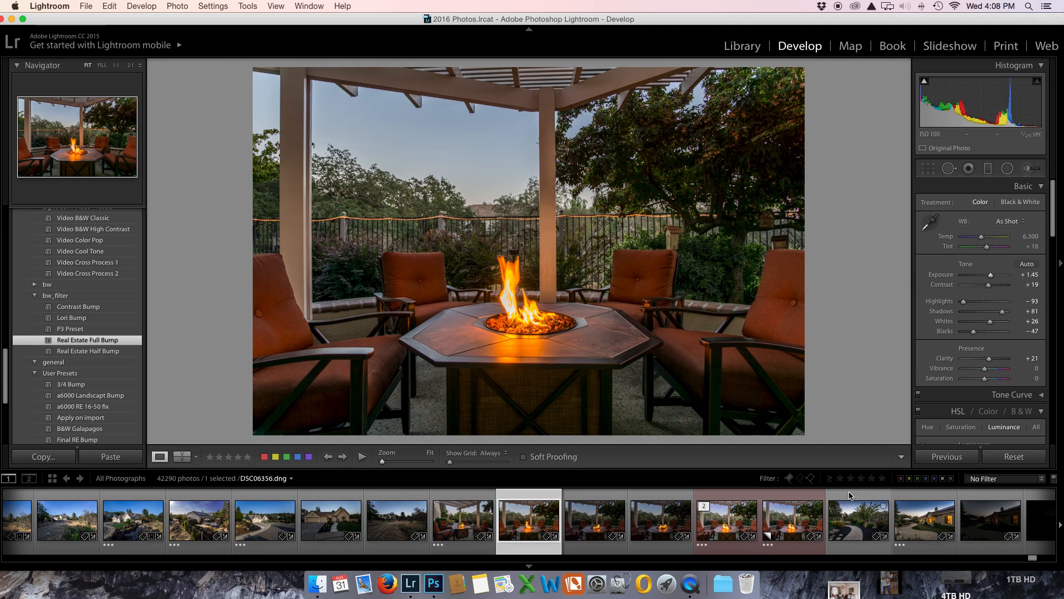
Step: Add the edited red-labelled fire-pit copy to the selection and compare it with the tall-flame photo
left_click(786, 522, "super")
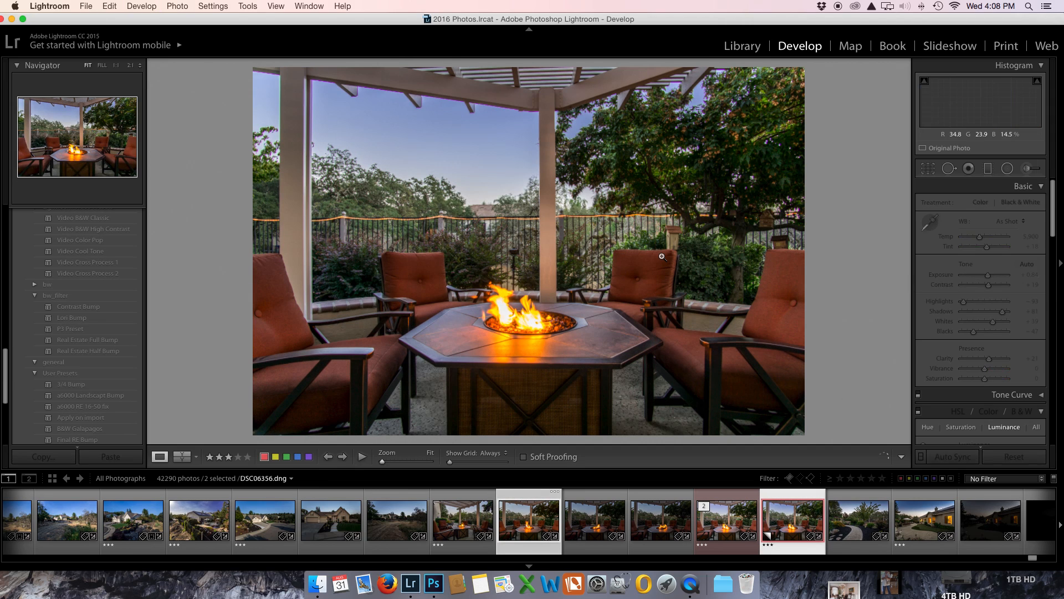
key("super+Left")
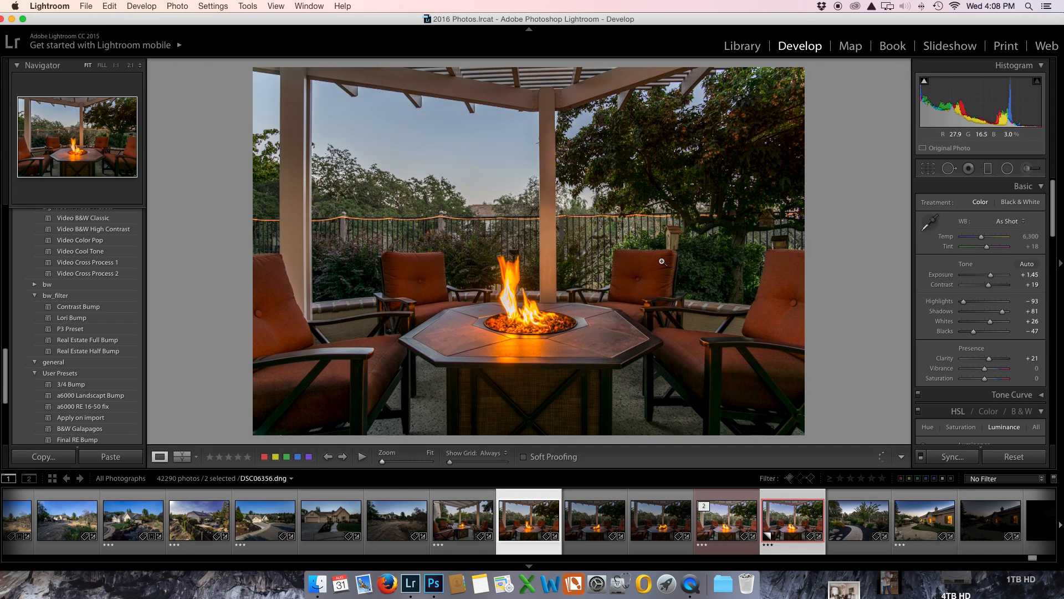
key("super+Right")
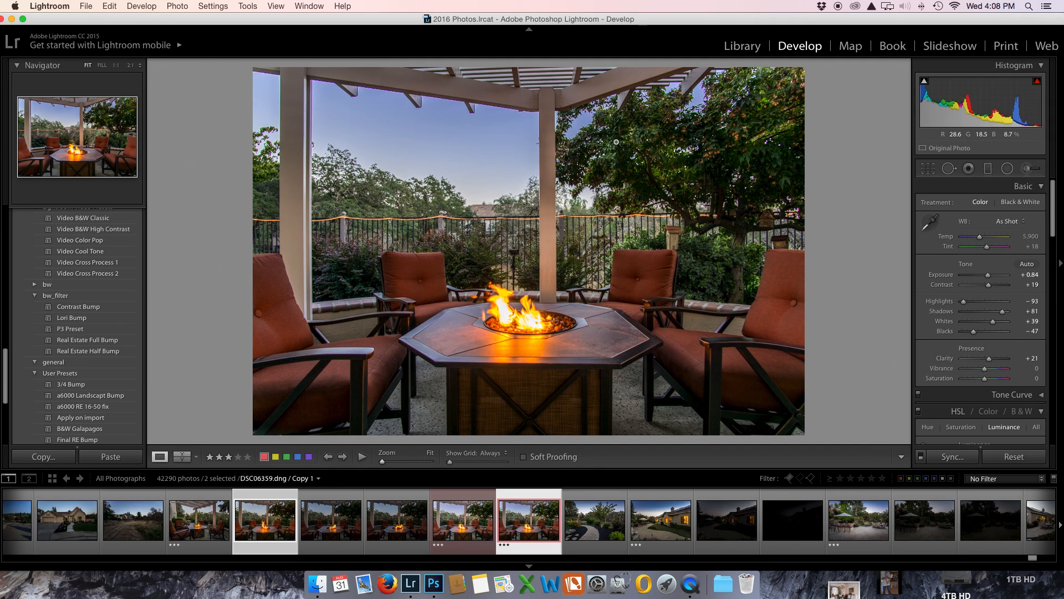
Step: Open both selected fire-pit photos in Photoshop for editing
right_click(616, 154)
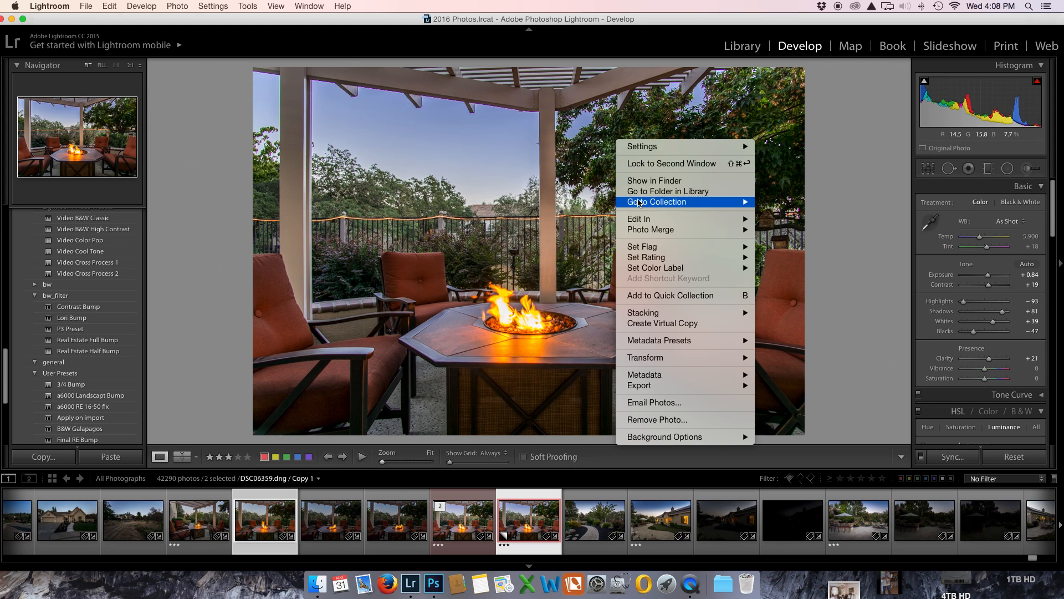
mouse_move(640, 219)
left_click(823, 358)
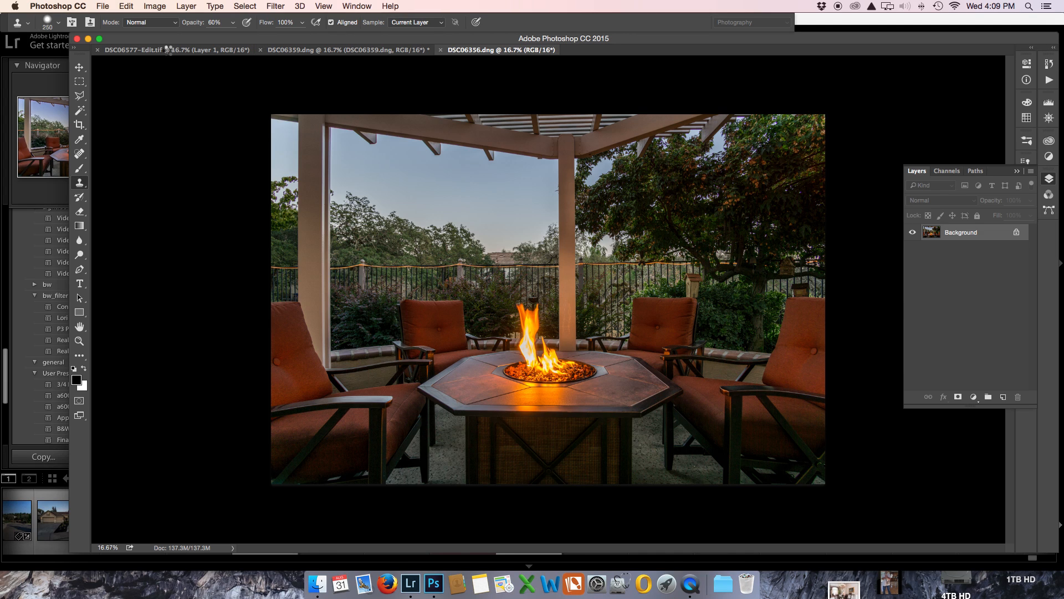
Step: Close the DSC06577-Edit.tif patio umbrella document, leaving the layered fire-pit document open
left_click(143, 51)
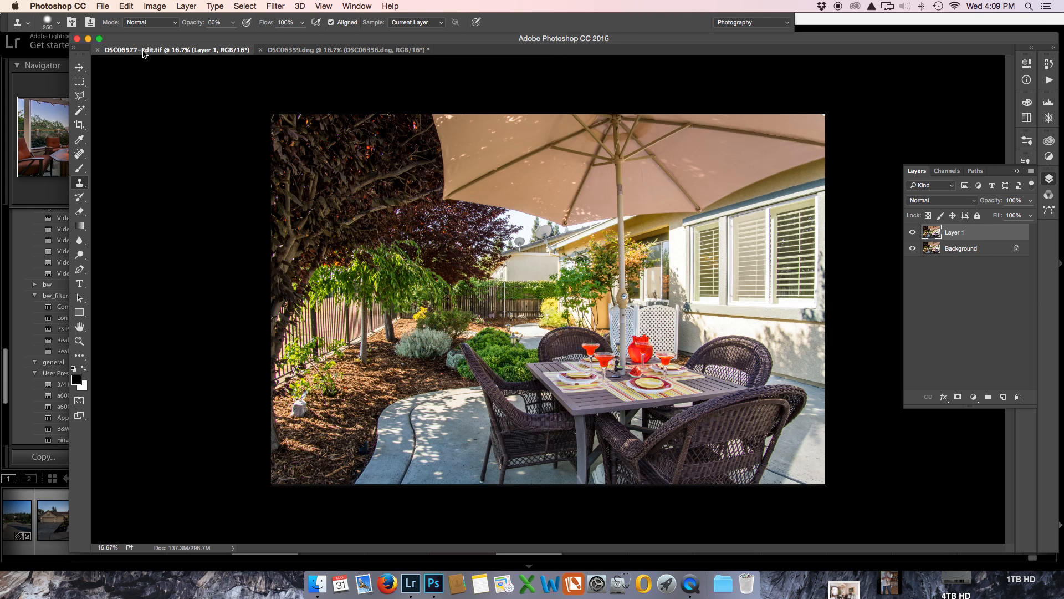
left_click(98, 50)
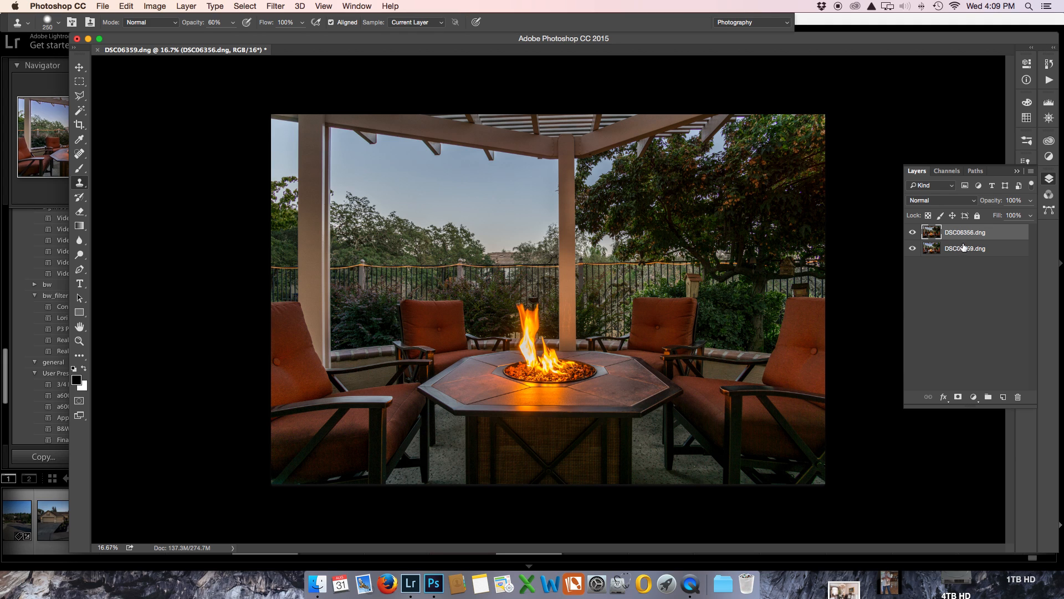
Step: Compare both stacking orders, keep the DSC06356.dng layer above DSC06359.dng, and add a black layer mask that hides it
left_click_drag(963, 247, 963, 232)
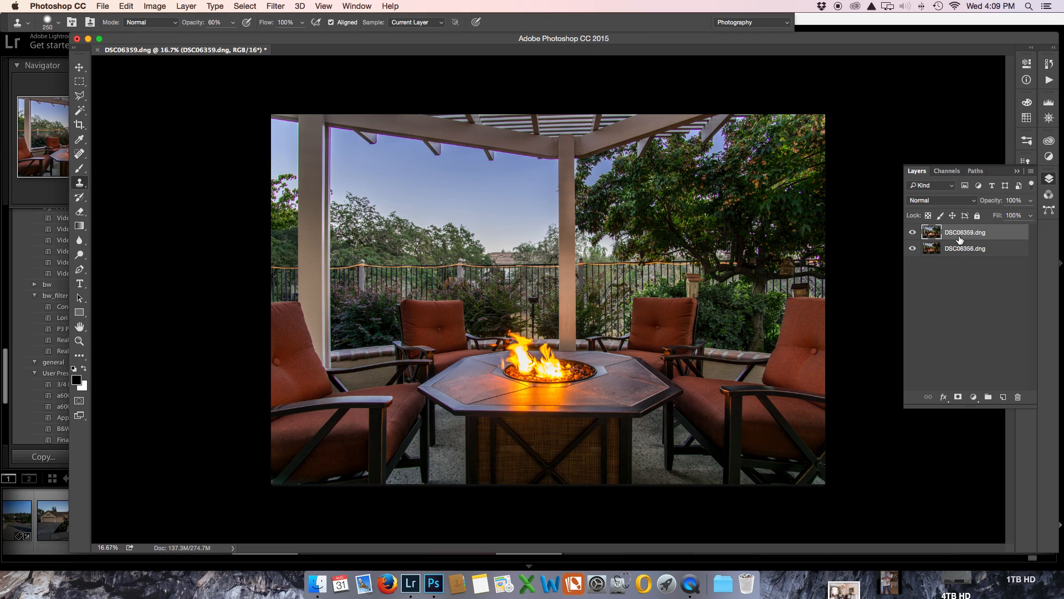
left_click_drag(966, 250, 963, 232)
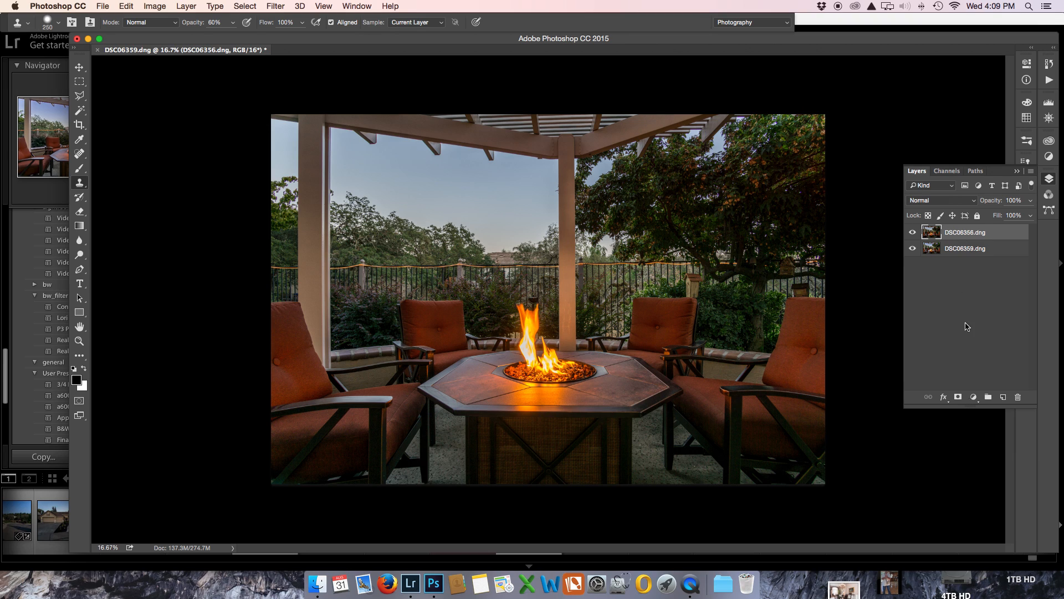
left_click(958, 396, "alt")
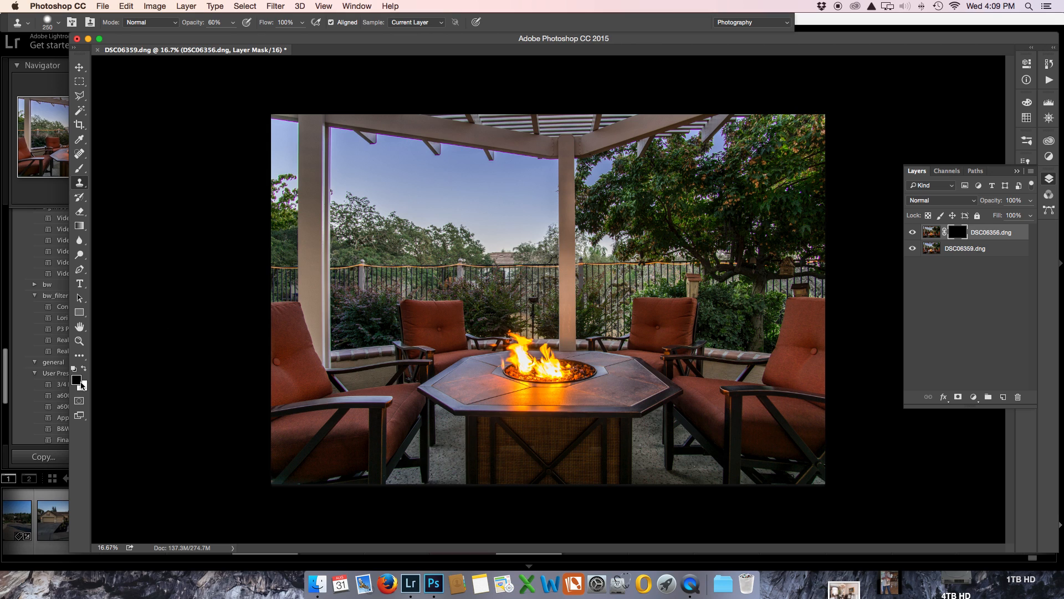
left_click(81, 383)
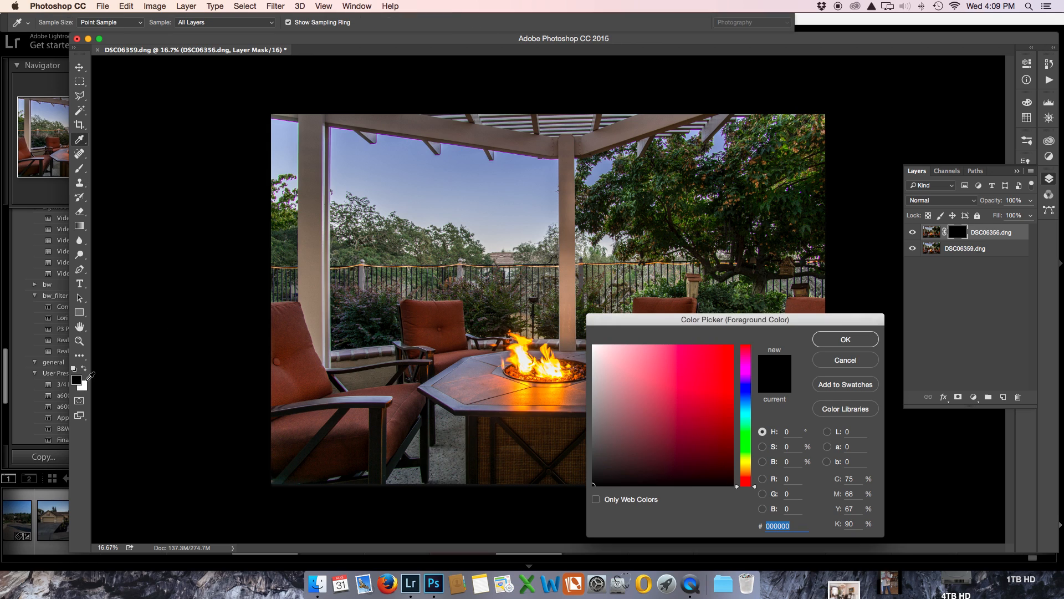
type("x")
left_click(842, 338)
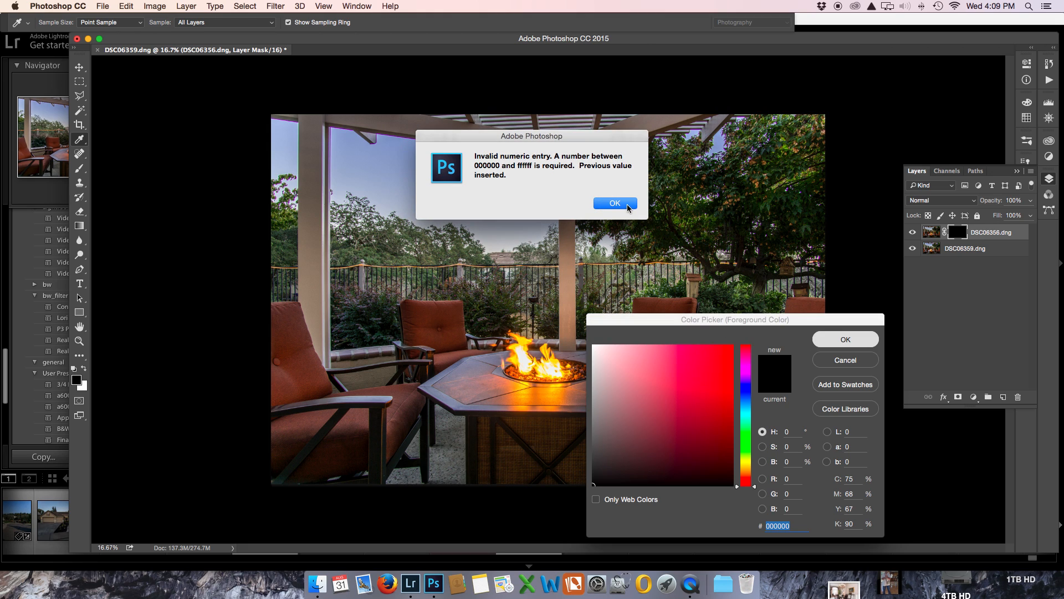
left_click(615, 203)
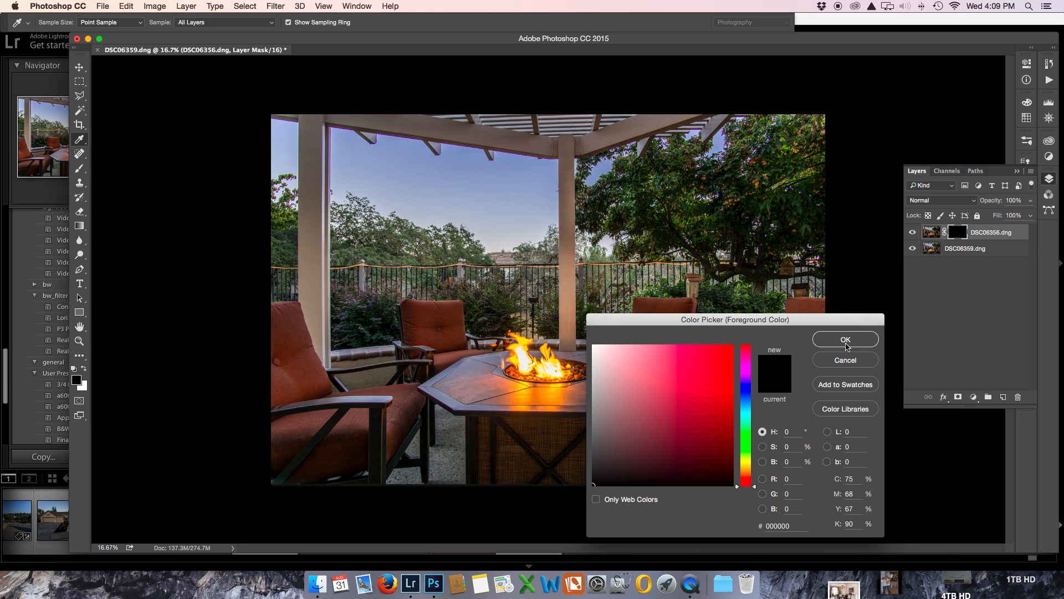
left_click(845, 339)
key("s")
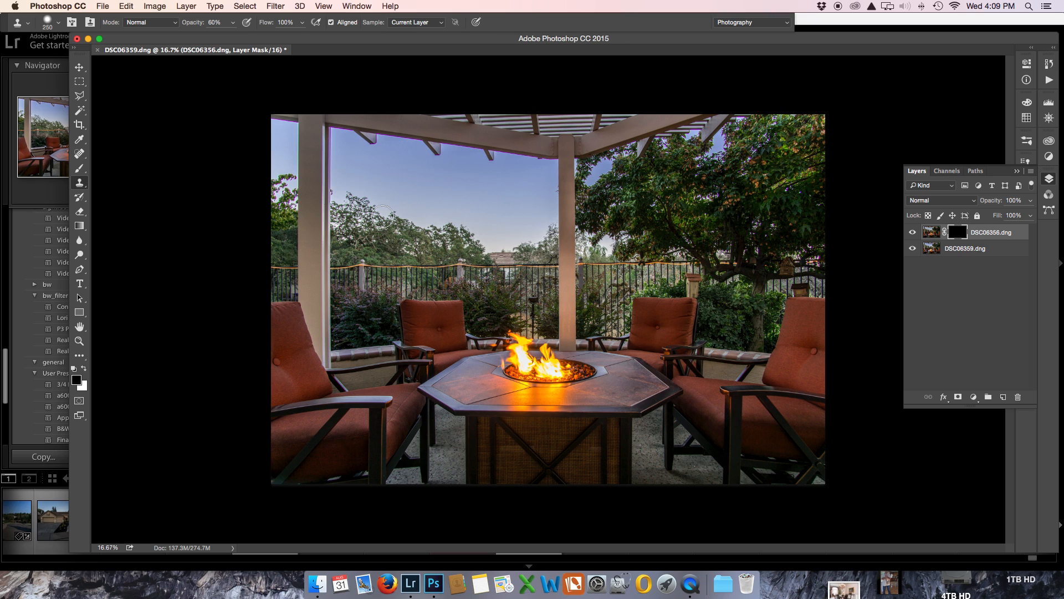
Step: Set up the Brush tool with white as the foreground colour, 100% opacity and 10% flow
key("x")
left_click(79, 168)
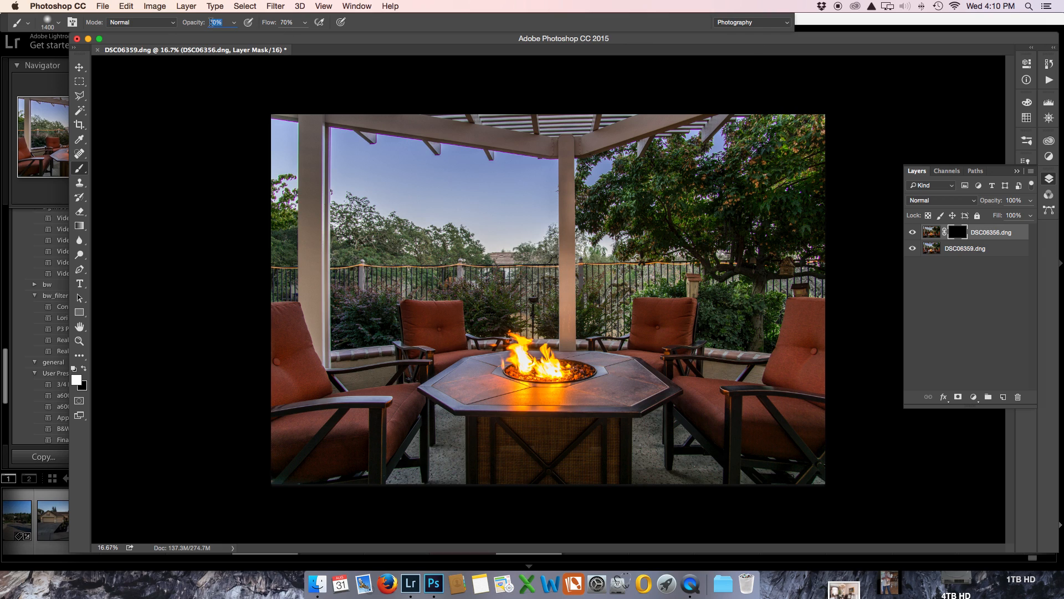
type("00")
key("Return")
Step: Reduce the brush to 200 px and paint white on the mask above the fire pit to reveal the tall flame
key("super+plus")
key("super+plus")
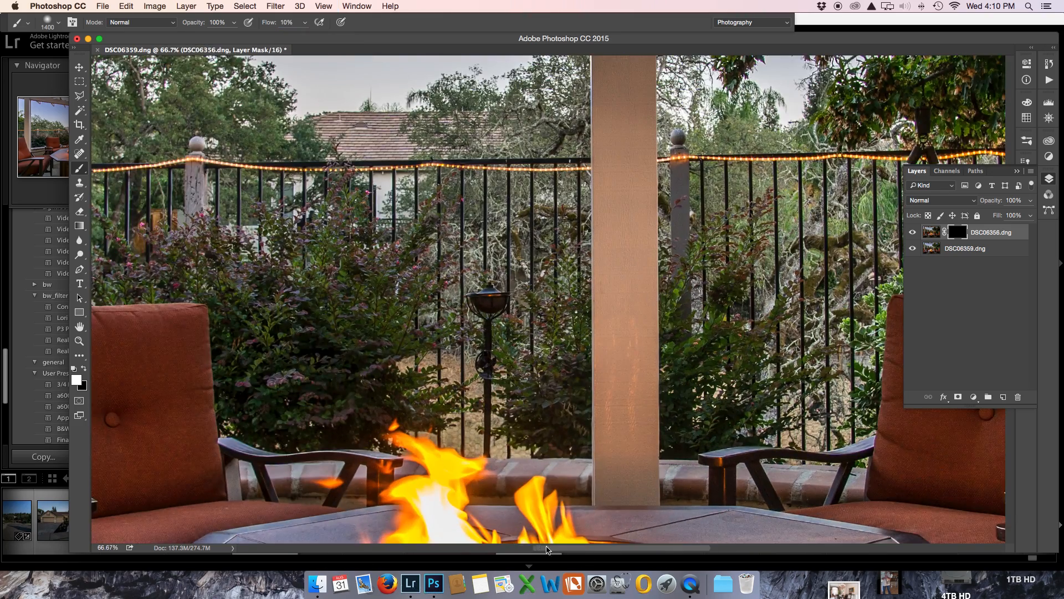
left_click_drag(569, 462, 582, 270)
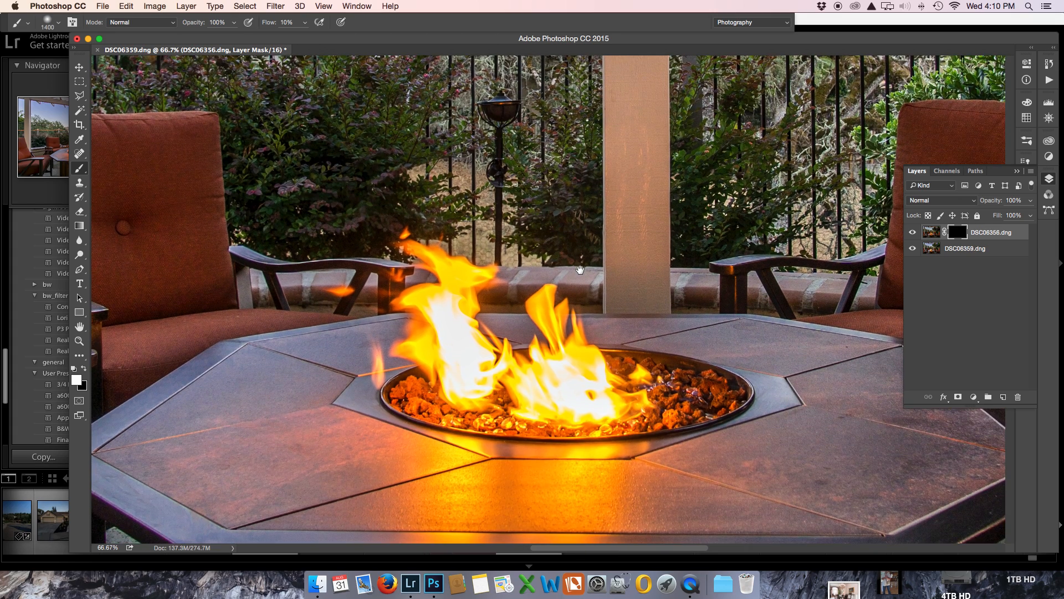
key("bracketleft")
key("bracketleft")
key("bracketleft")
key("bracketleft")
key("bracketleft")
key("bracketleft")
key("bracketleft")
key("bracketleft")
key("bracketleft")
key("bracketleft")
key("bracketleft")
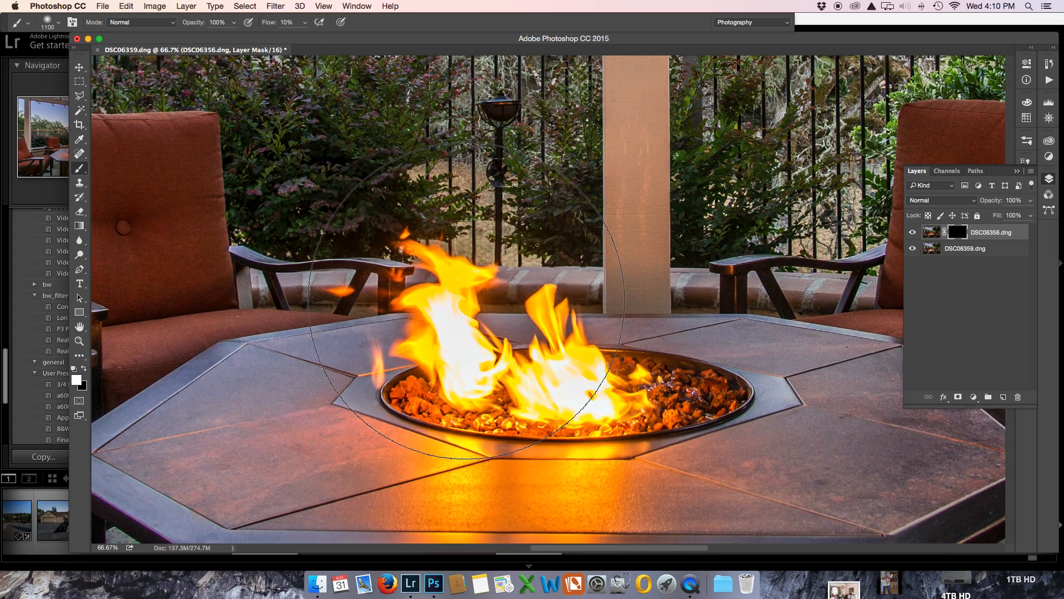
key("bracketleft")
key("bracketleft")
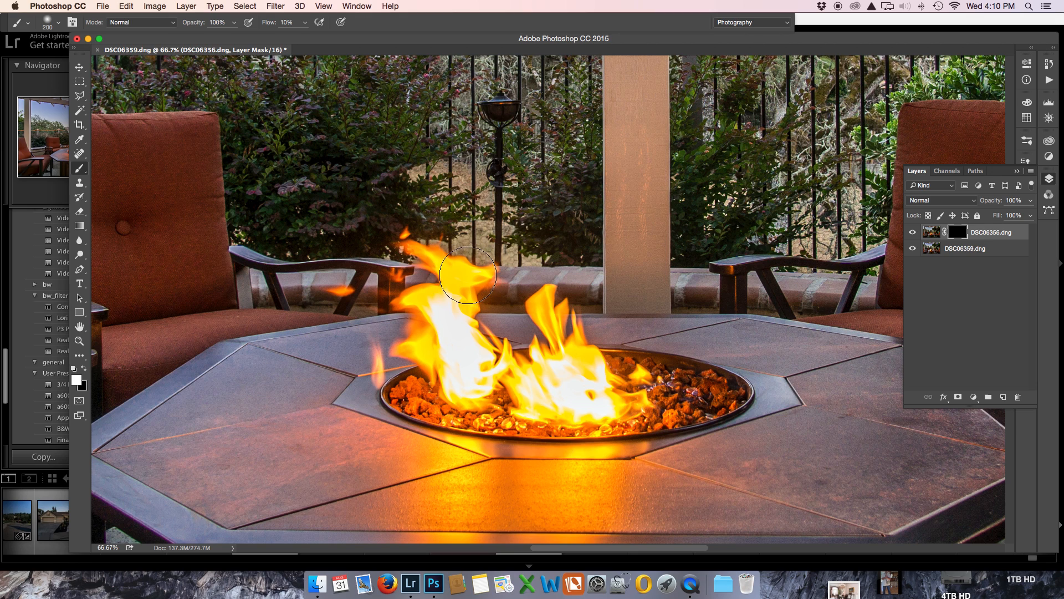
mouse_move(464, 244)
left_mouse_down()
mouse_move(466, 178)
mouse_move(471, 196)
mouse_move(474, 186)
mouse_move(451, 133)
left_mouse_up()
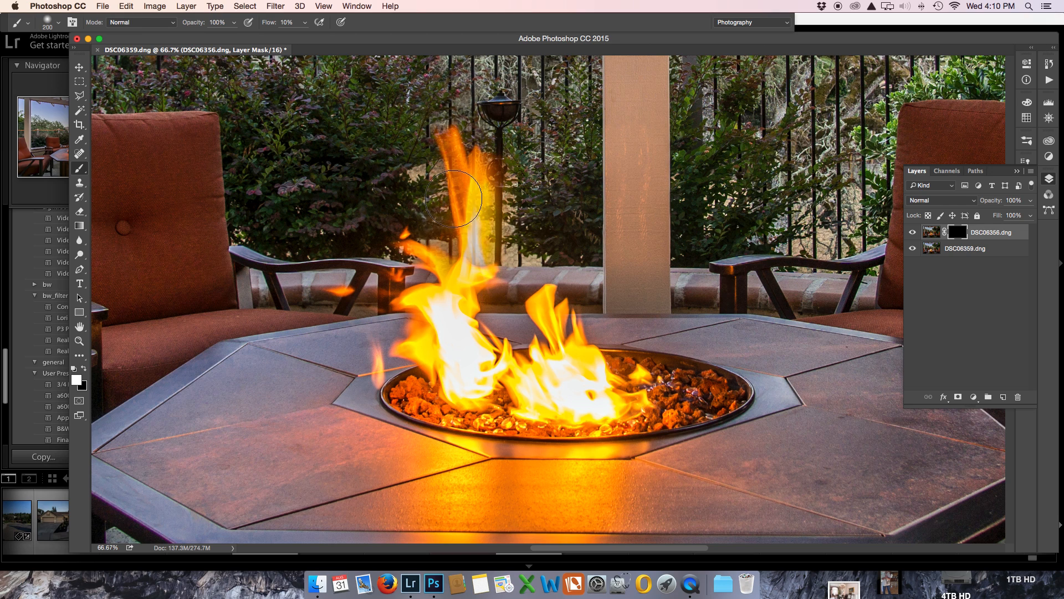
left_click_drag(421, 217, 412, 243)
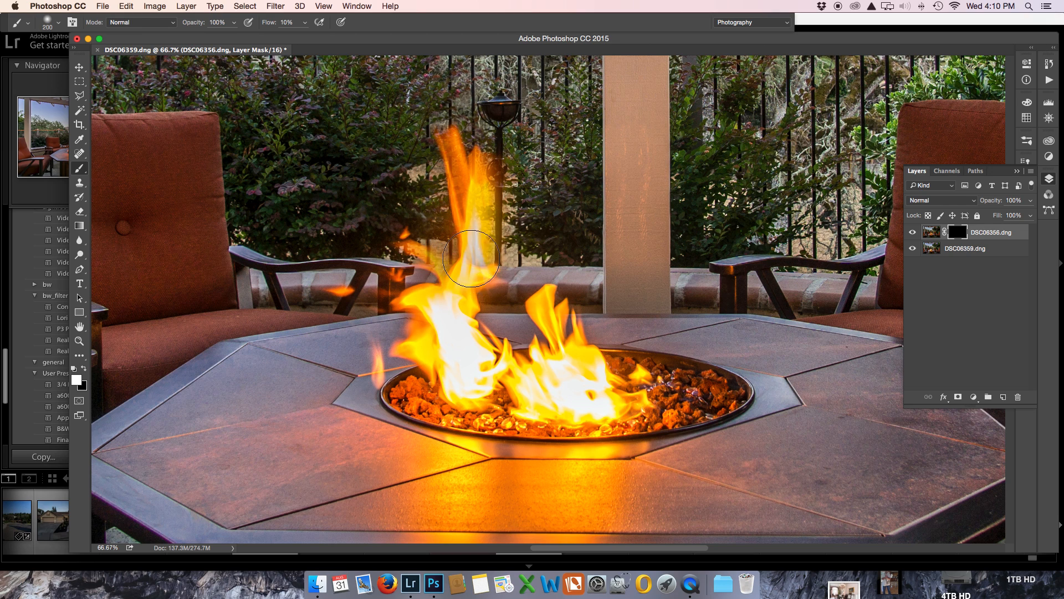
mouse_move(472, 257)
left_mouse_down()
mouse_move(503, 256)
mouse_move(506, 241)
mouse_move(524, 236)
mouse_move(529, 211)
mouse_move(517, 199)
mouse_move(500, 205)
mouse_move(556, 147)
mouse_move(513, 175)
mouse_move(487, 171)
mouse_move(481, 185)
mouse_move(497, 256)
mouse_move(566, 296)
mouse_move(564, 280)
mouse_move(548, 254)
mouse_move(532, 282)
mouse_move(558, 273)
mouse_move(554, 262)
mouse_move(506, 304)
mouse_move(523, 341)
mouse_move(522, 295)
mouse_move(514, 314)
mouse_move(505, 282)
mouse_move(523, 264)
left_mouse_up()
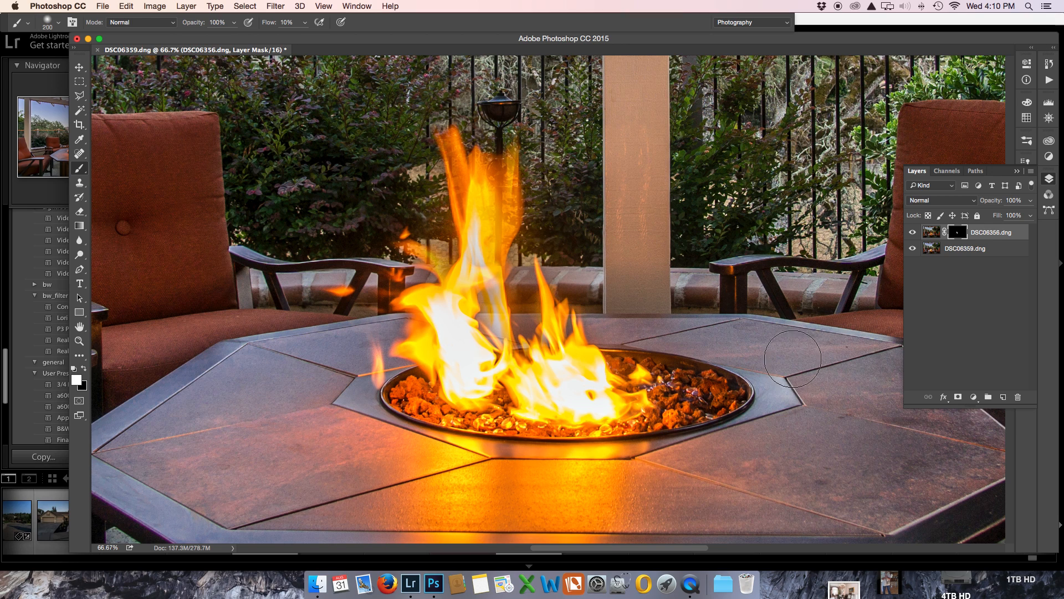
Step: Paint black on the mask at the base of the added flame and review the blended fire in the whole photo
key("x")
mouse_move(489, 288)
left_mouse_down()
mouse_move(489, 322)
mouse_move(489, 282)
mouse_move(491, 313)
mouse_move(491, 301)
mouse_move(519, 299)
left_mouse_up()
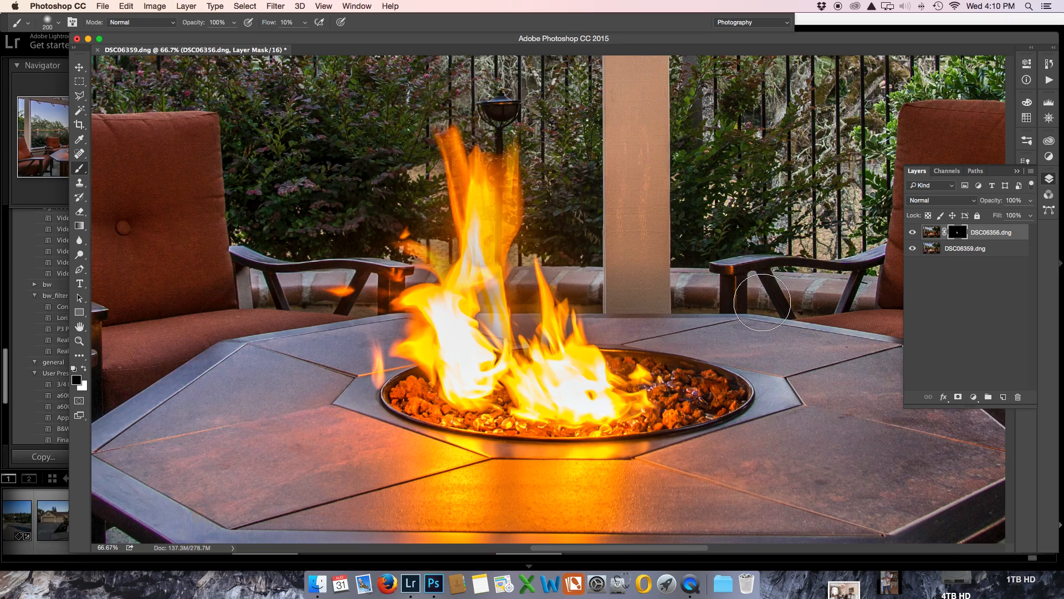
key("super+minus")
key("super+minus")
key("super+minus")
key("super+minus")
key("super+minus")
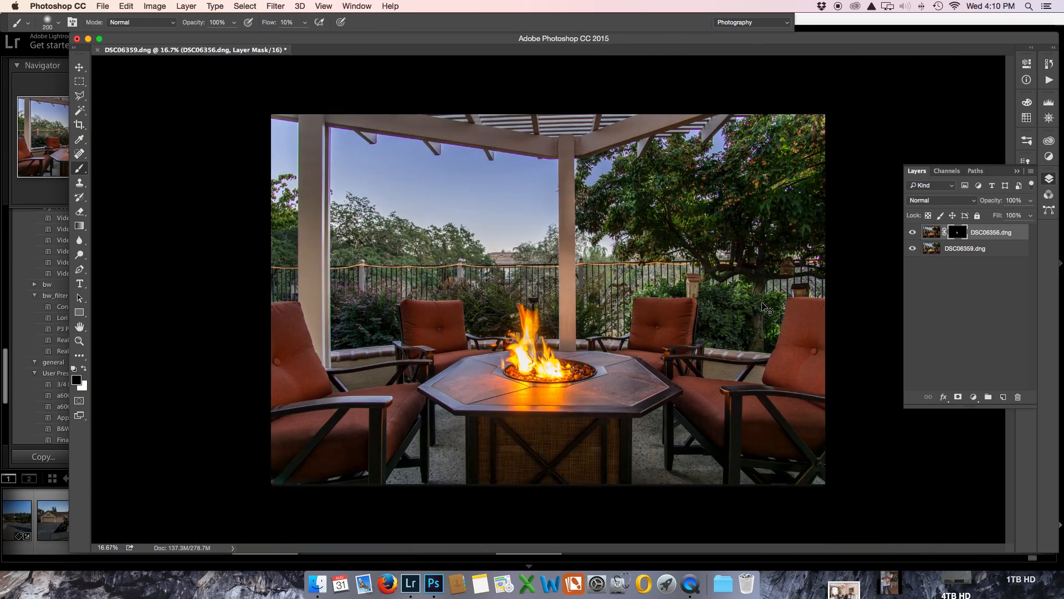
key("super+plus")
key("super+plus")
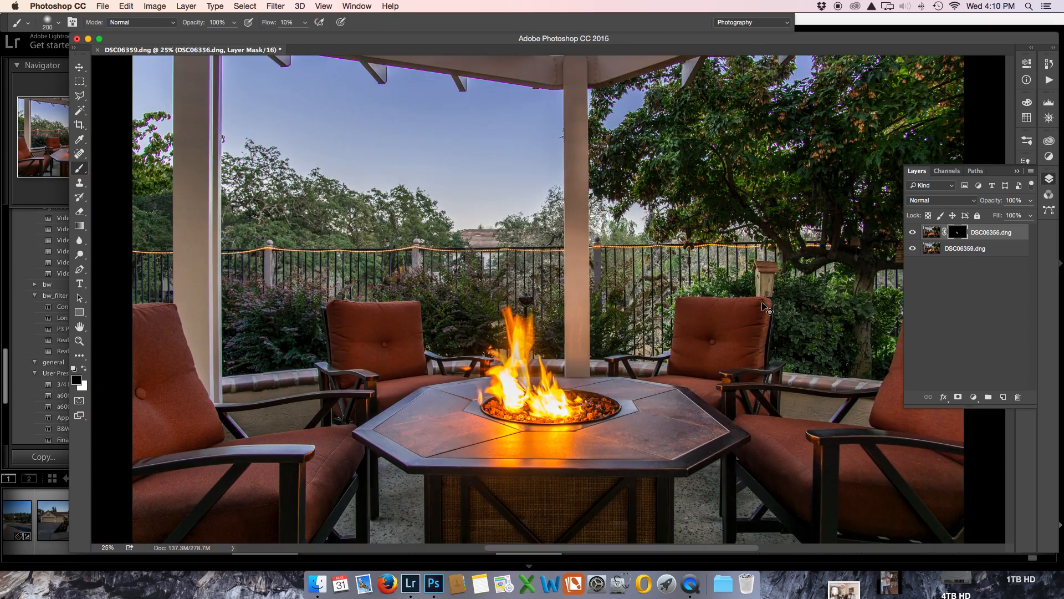
key("super+minus")
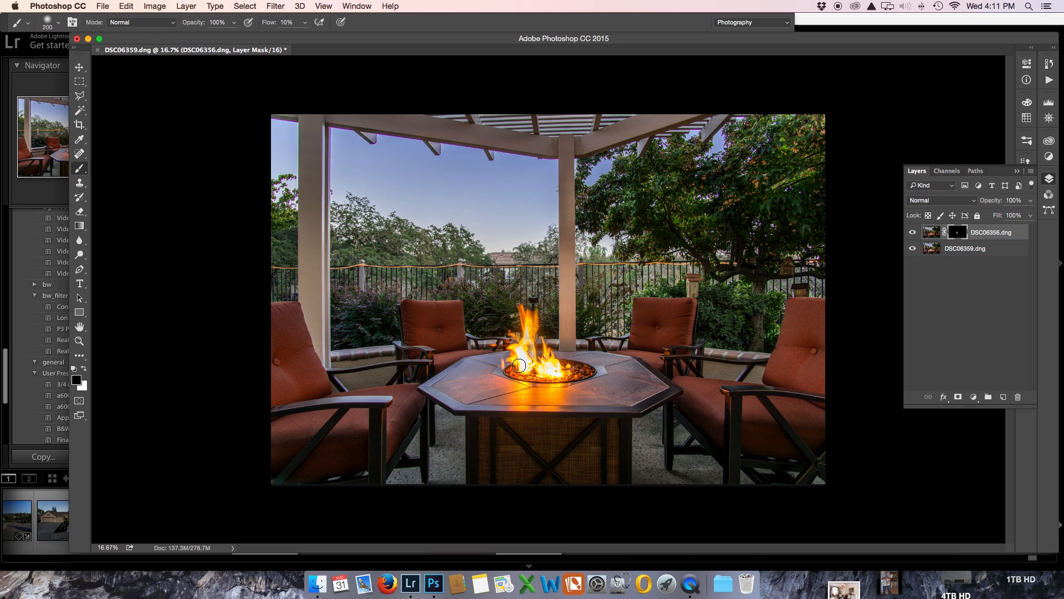
Step: Switch to Lightroom, examine the flames in the wider-angle fire-pit photo at 1:1, and return to Photoshop
left_click(417, 567)
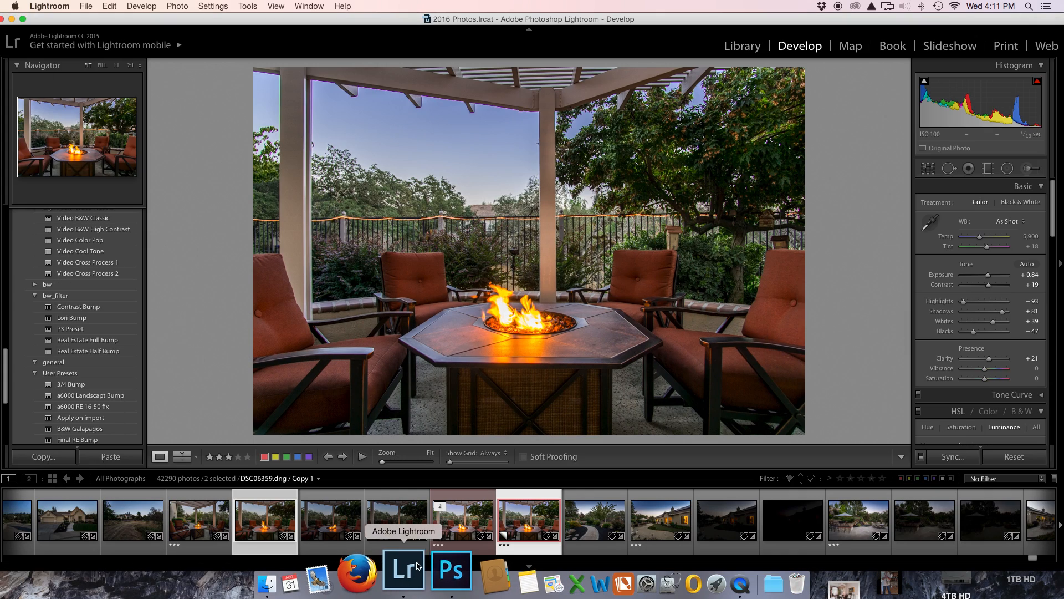
left_click(195, 528)
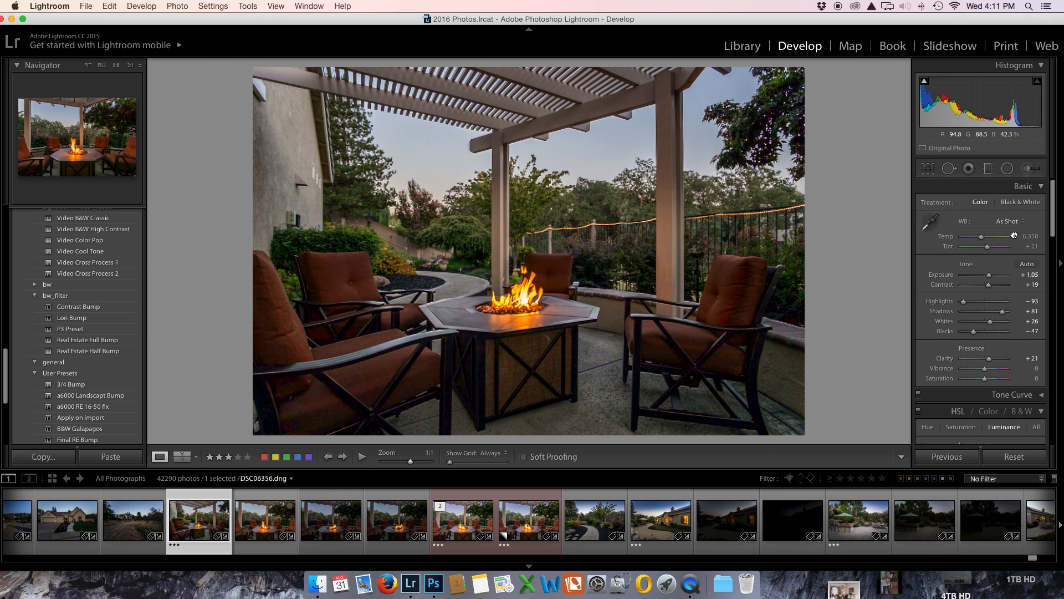
key("z")
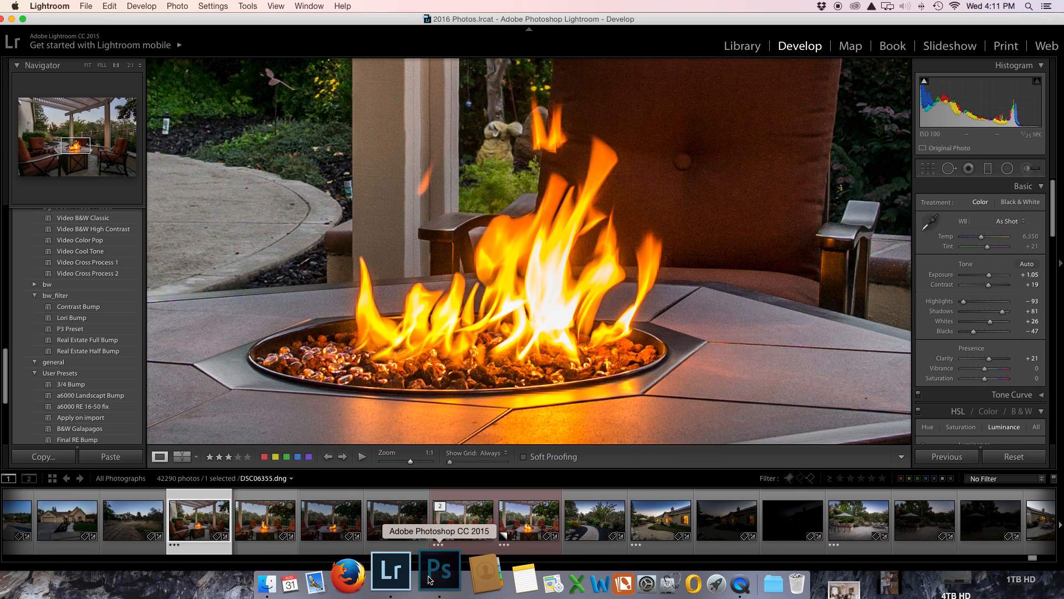
left_click(450, 571)
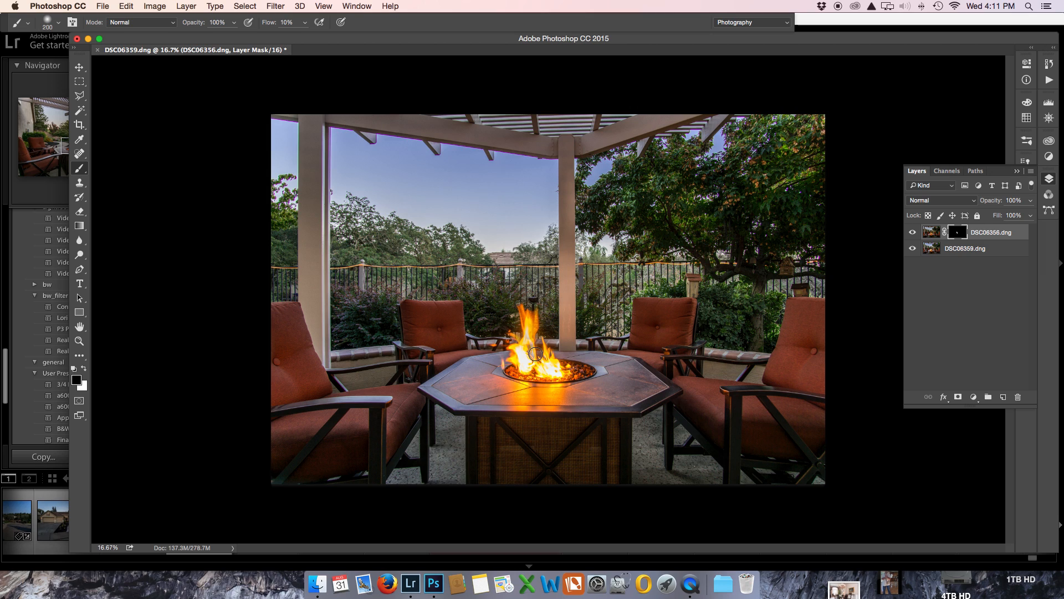
Step: Merge the masked flame layer down into the DSC06359.dng layer and activate the Clone Stamp tool
key("super+plus")
key("super+plus")
key("super+plus")
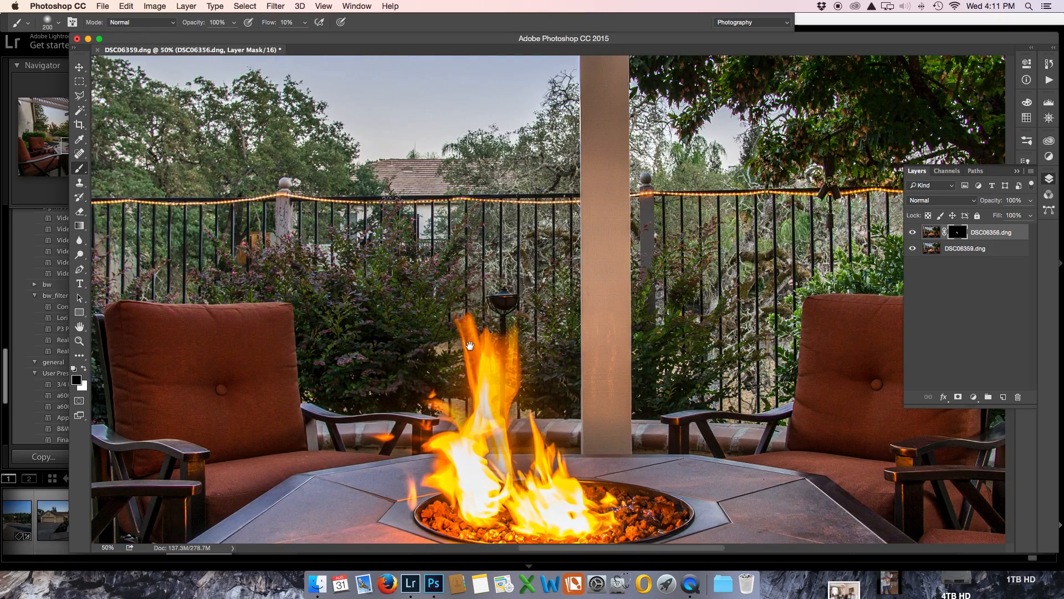
left_click_drag(469, 345, 480, 254)
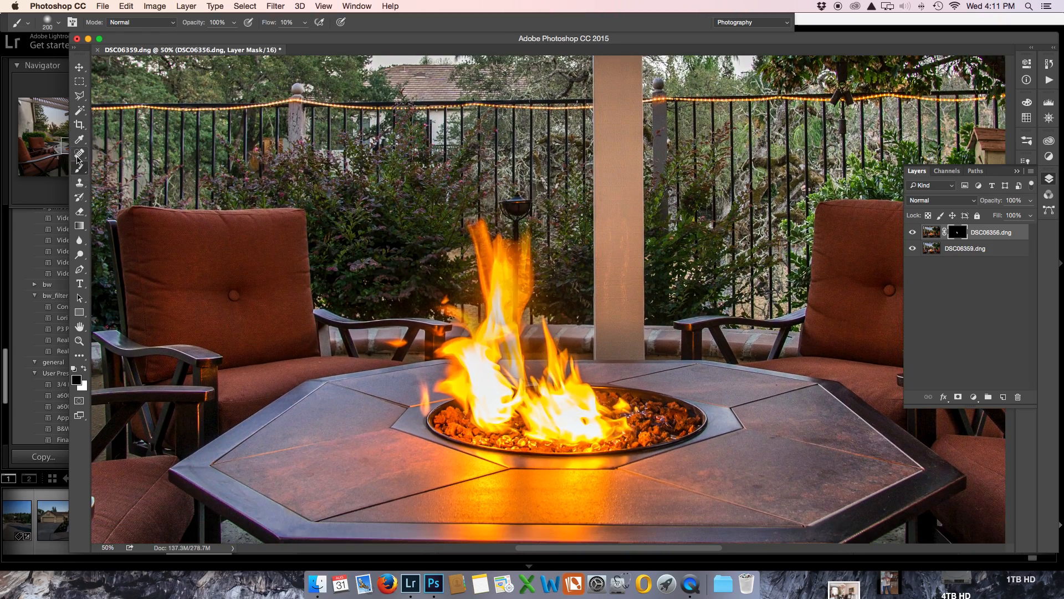
left_click(79, 183)
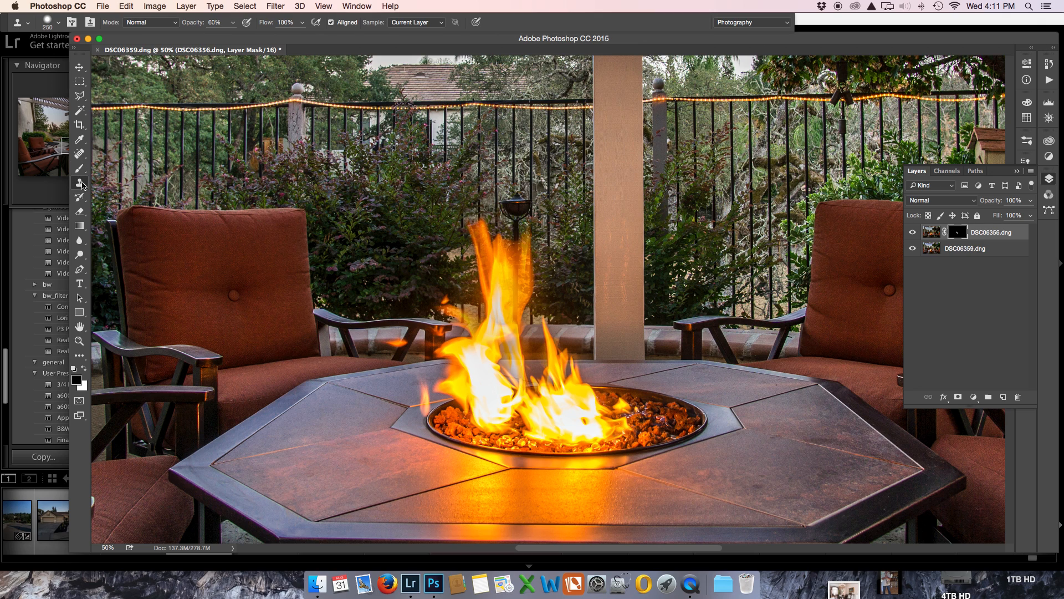
key("super+e")
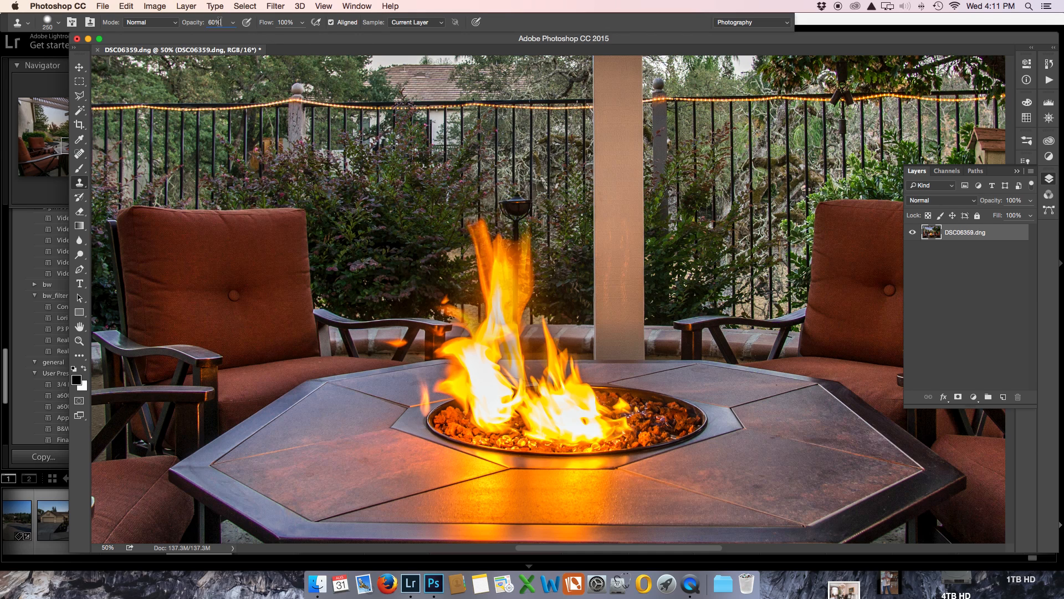
Step: Set the Clone Stamp to 100% opacity and 50% flow with a 100 px brush
type("100")
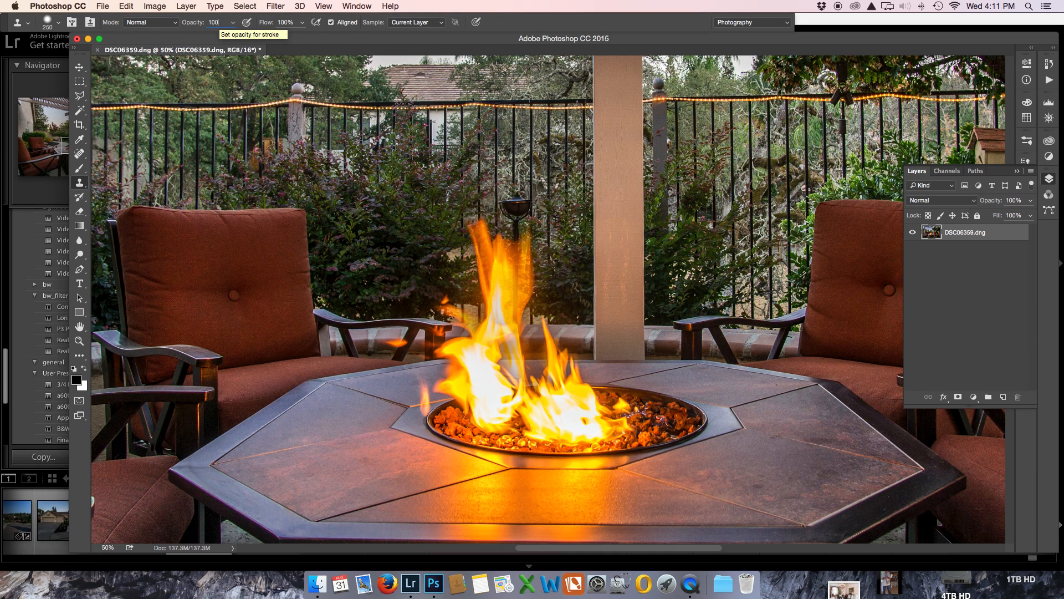
key("Tab")
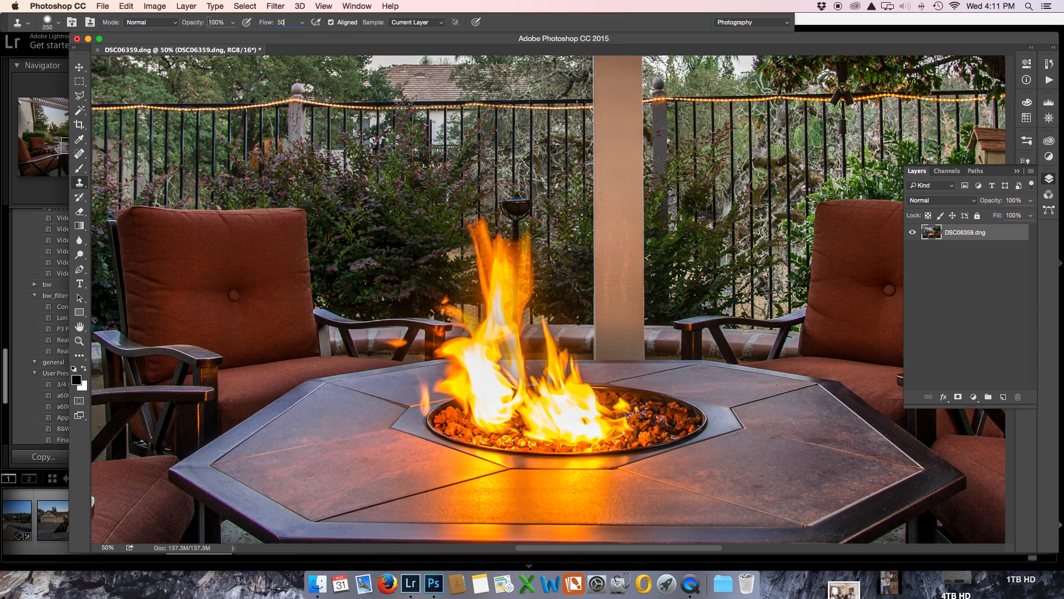
type("50")
key("Return")
key("bracketleft")
key("bracketleft")
key("bracketleft")
key("bracketleft")
key("bracketleft")
key("z")
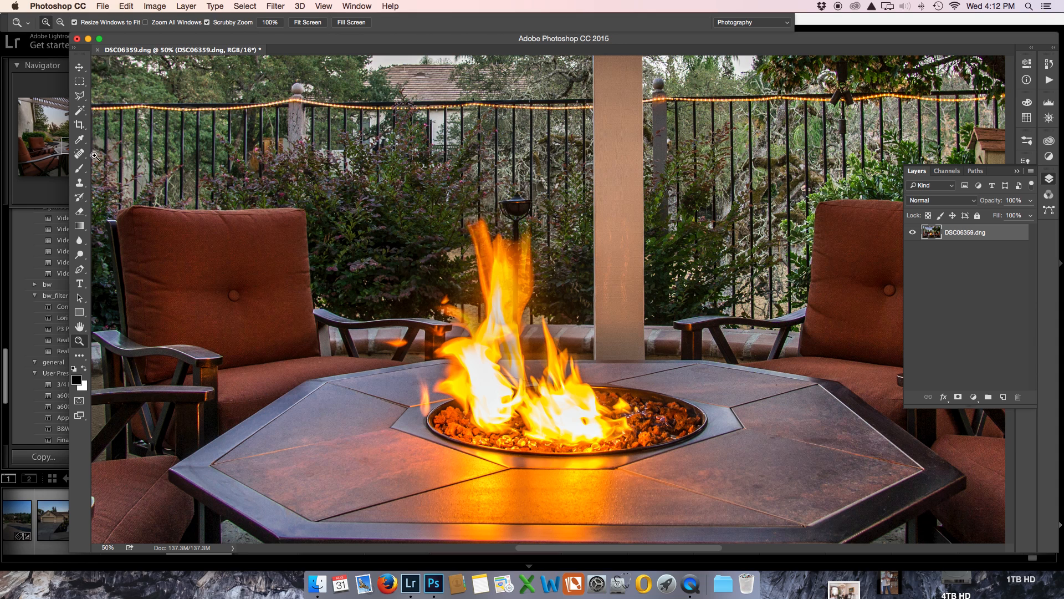
left_click(81, 184)
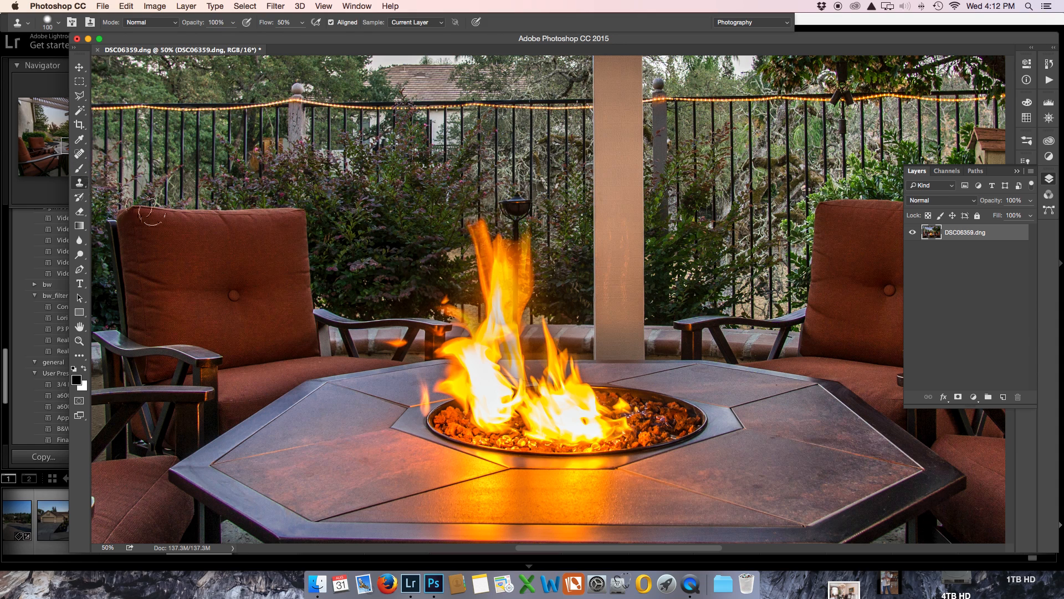
Step: Clone bright flame texture from the tall flame over the gaps in the lower flames above the fire pit
left_click(504, 282, "alt")
mouse_move(459, 350)
left_mouse_down()
mouse_move(475, 353)
mouse_move(483, 372)
left_mouse_up()
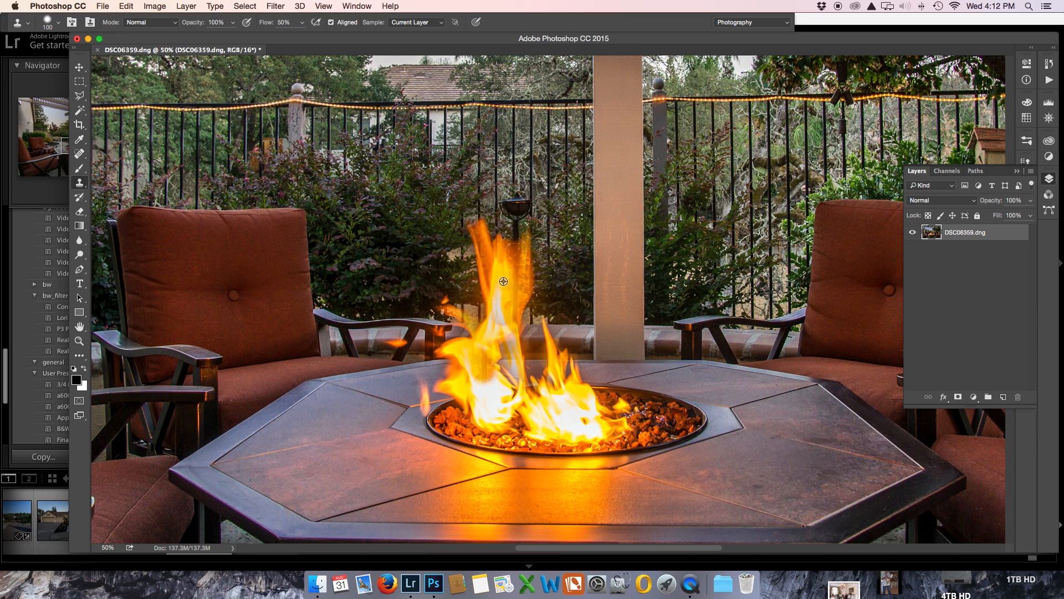
left_click(504, 282, "alt")
left_click_drag(481, 384, 483, 399)
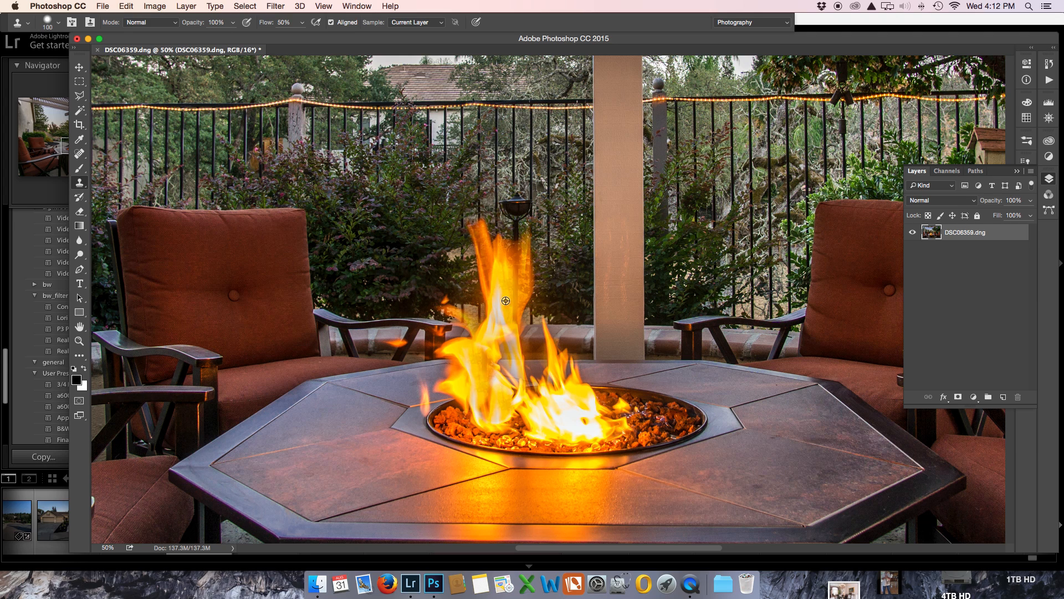
left_click(505, 283, "alt")
left_click_drag(484, 399, 489, 416)
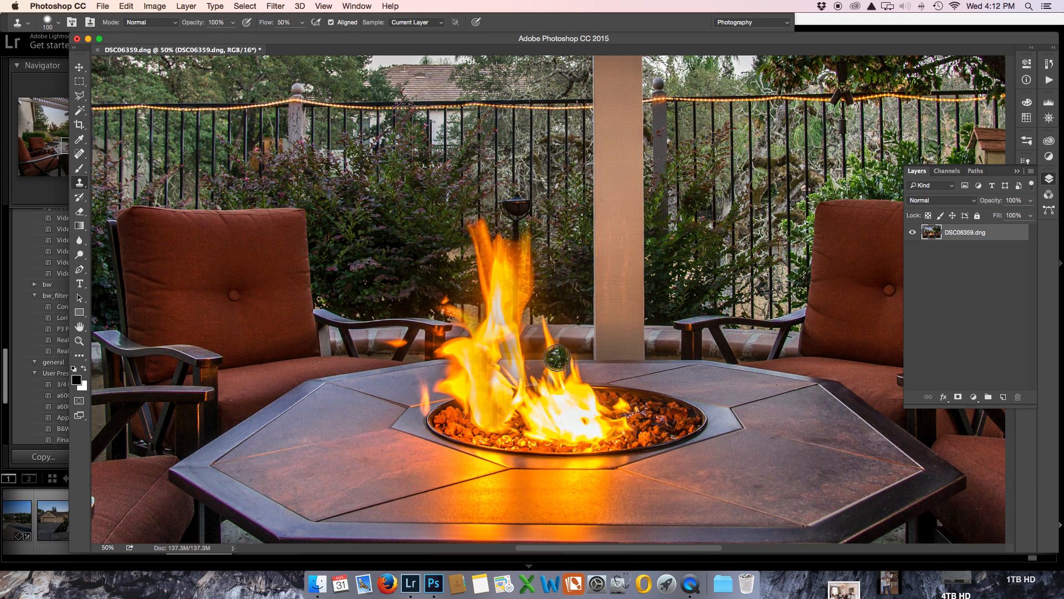
left_click(481, 367, "alt")
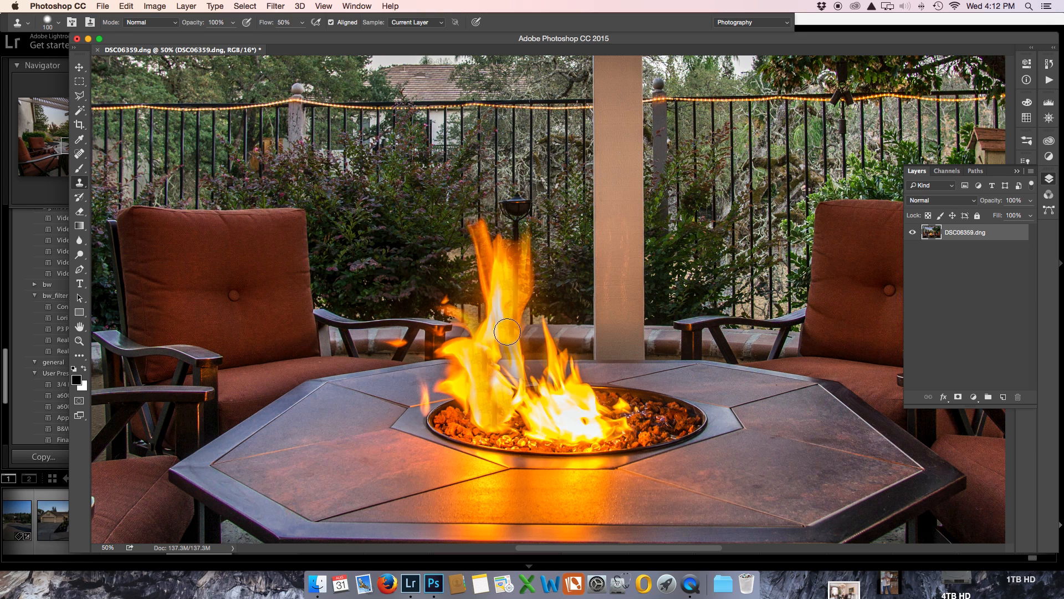
left_click_drag(508, 358, 514, 393)
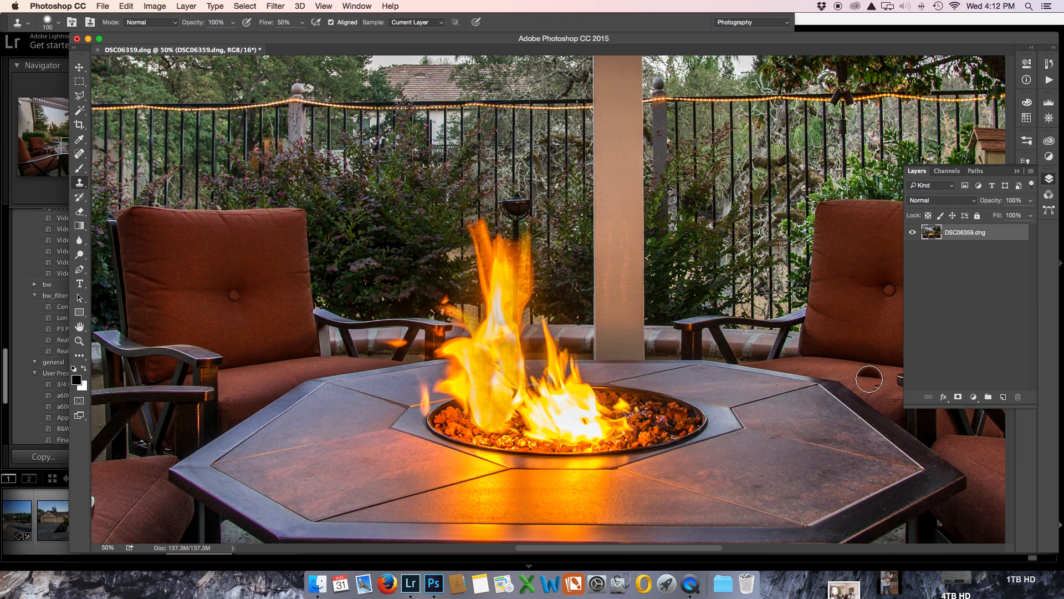
Step: Save and close the blended fire-pit image, and switch to Lightroom to view the whole photo
key("super+s")
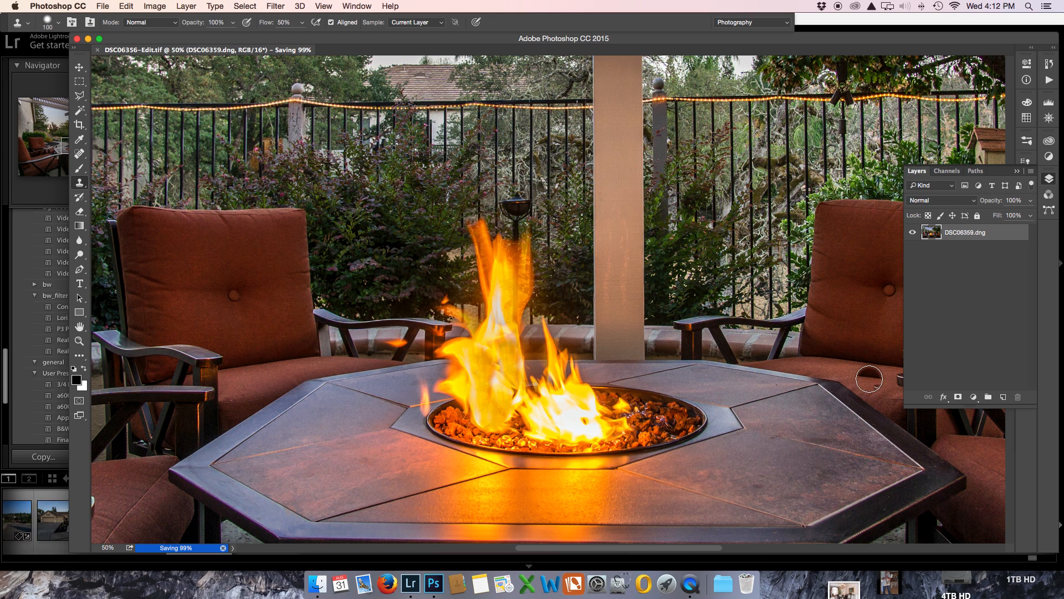
key("super+w")
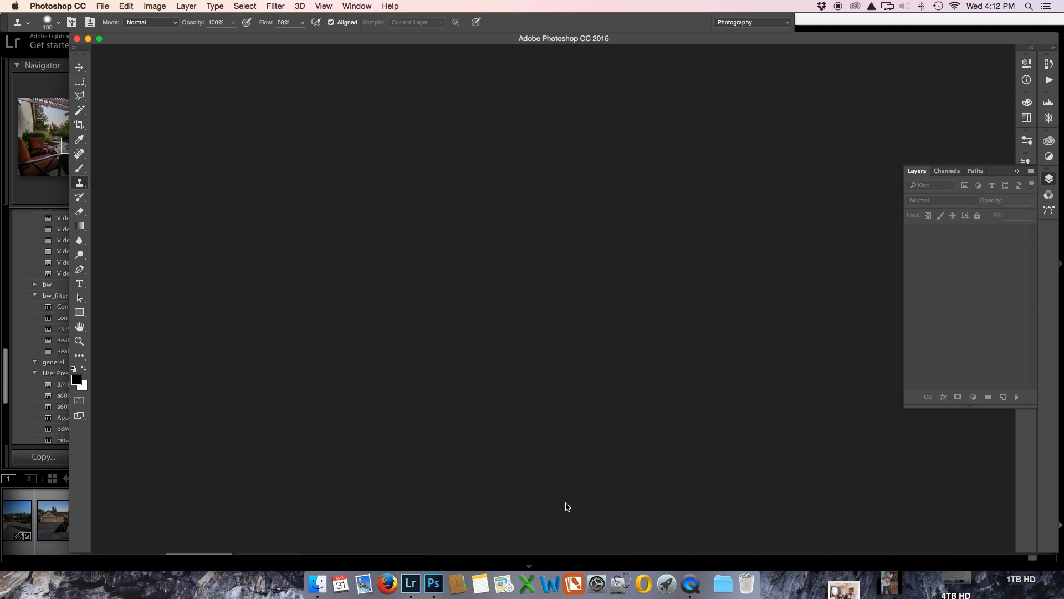
left_click(404, 576)
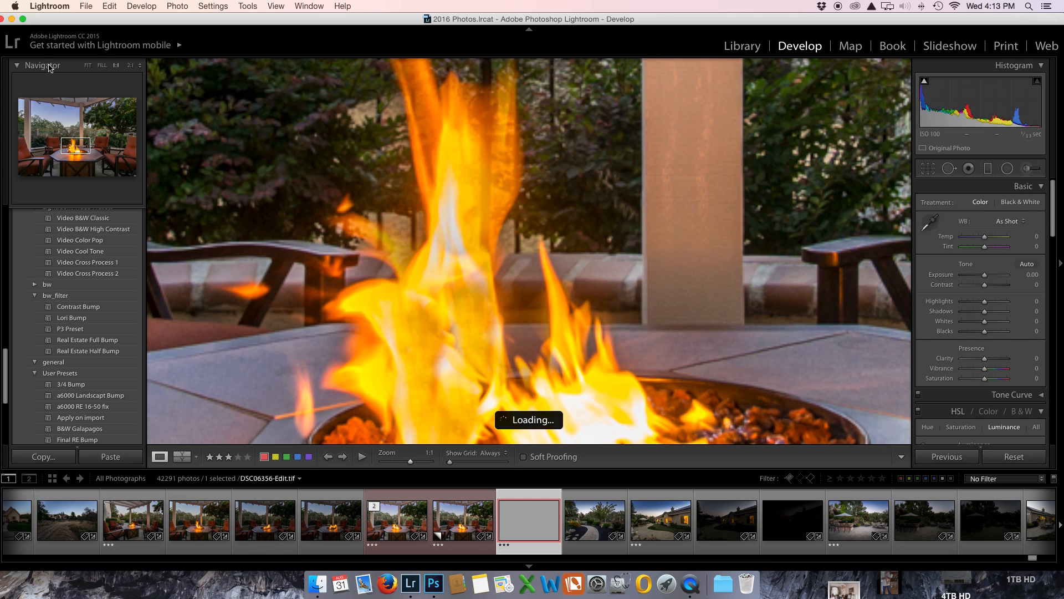
left_click(88, 66)
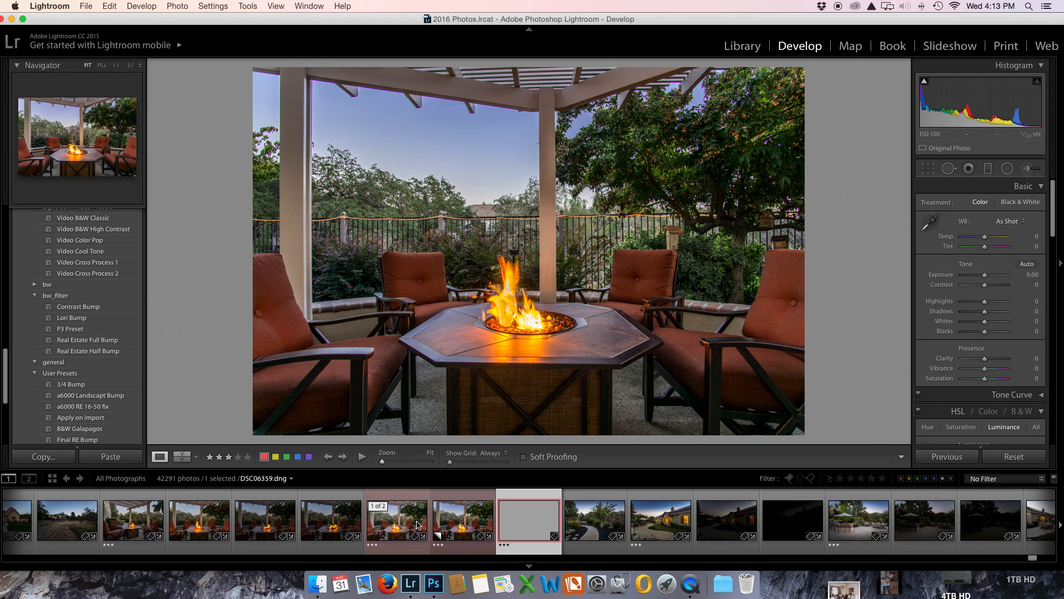
Step: Browse back through the earlier shoots, viewing the patio photo DSC06339.dng, and open the HomeGoods storefront photo DSC06182.dng
scroll(410, 524, "left", 10)
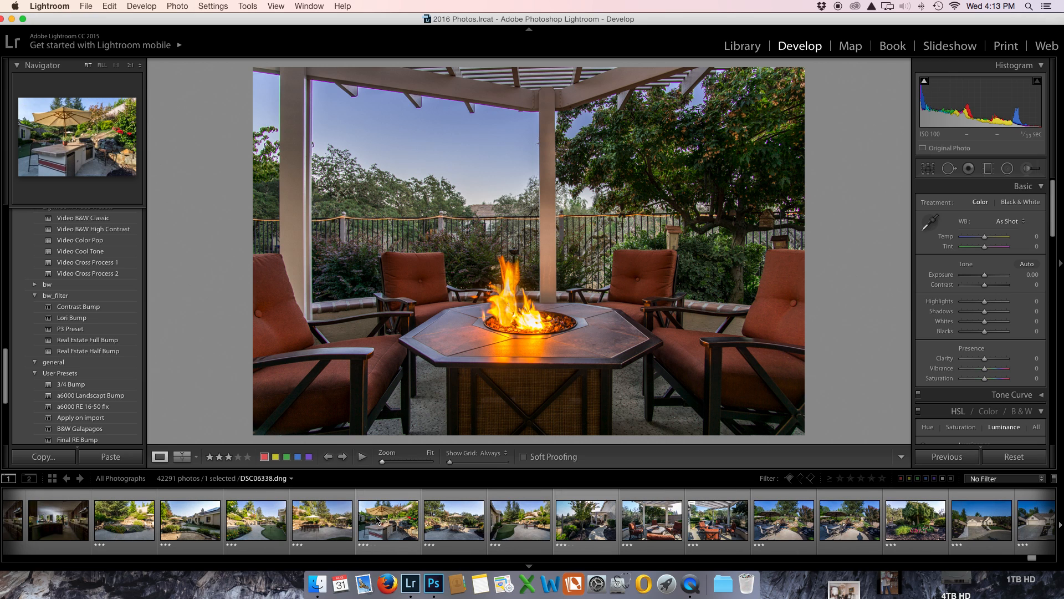
left_click(454, 524)
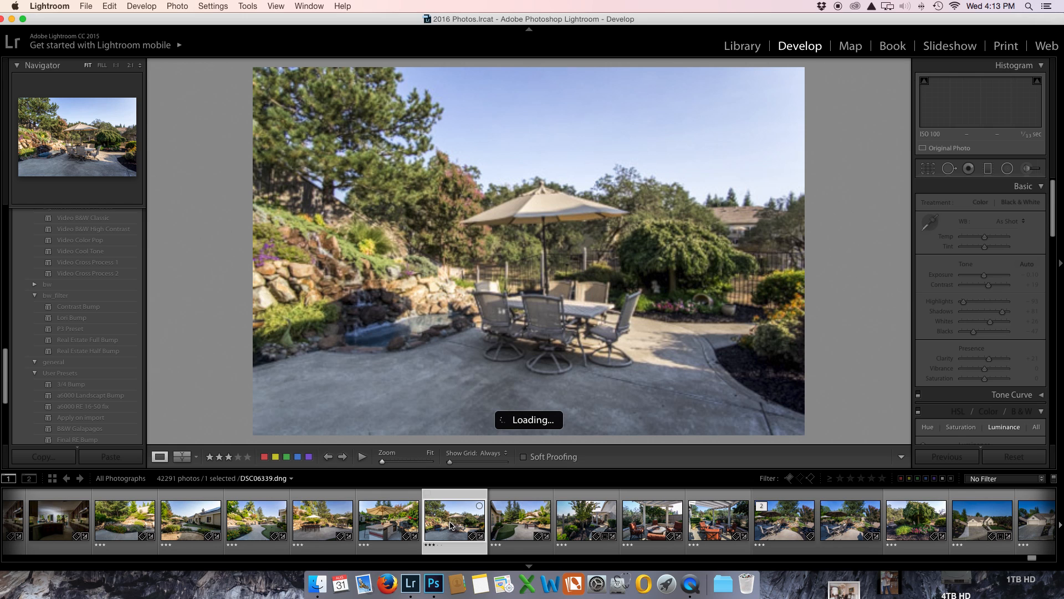
scroll(450, 525, "up", 6)
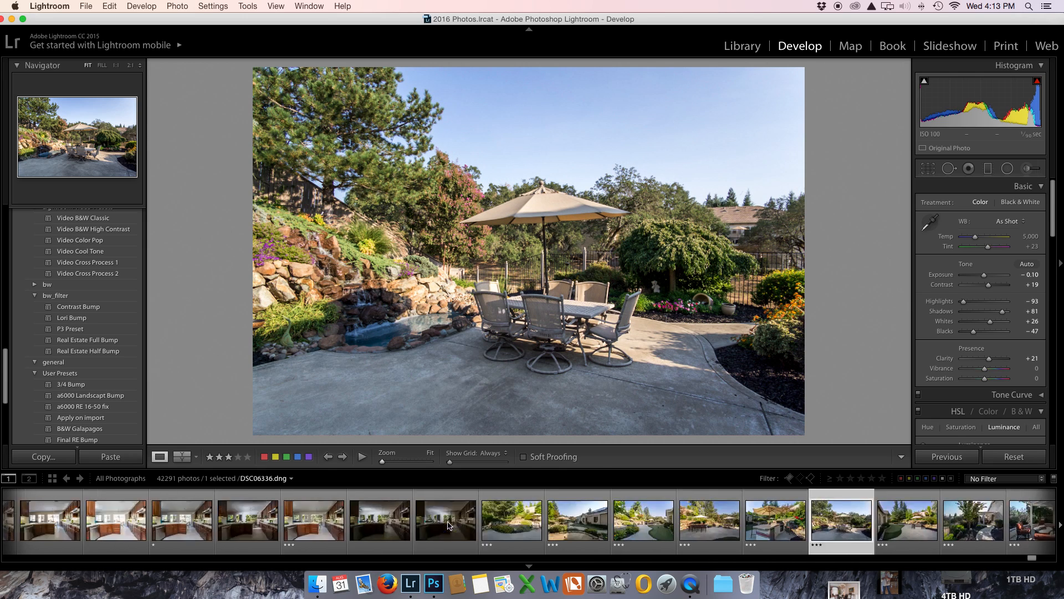
scroll(449, 526, "up", 3)
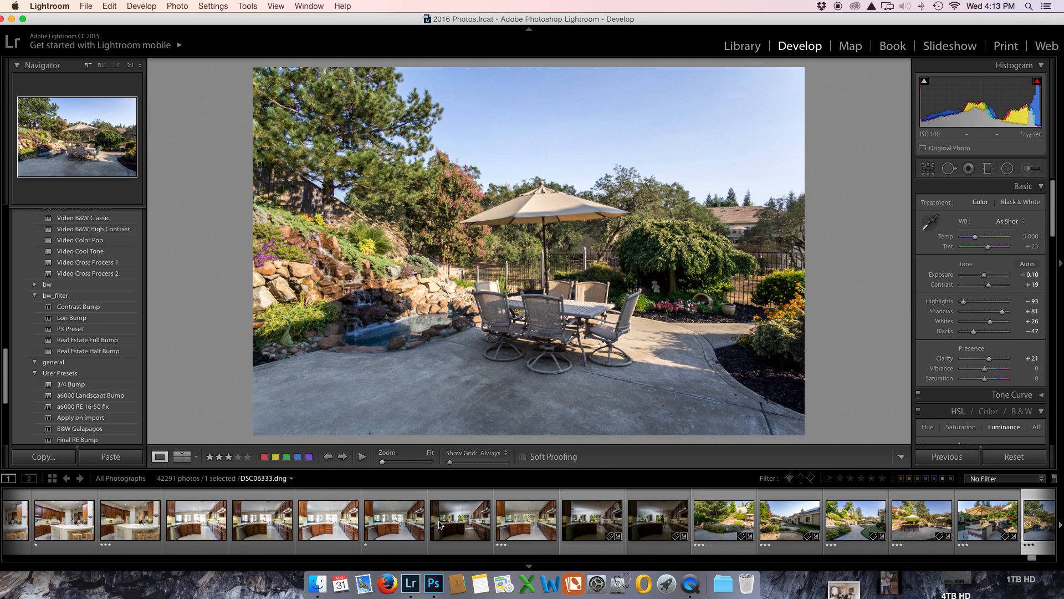
scroll(439, 524, "up", 15)
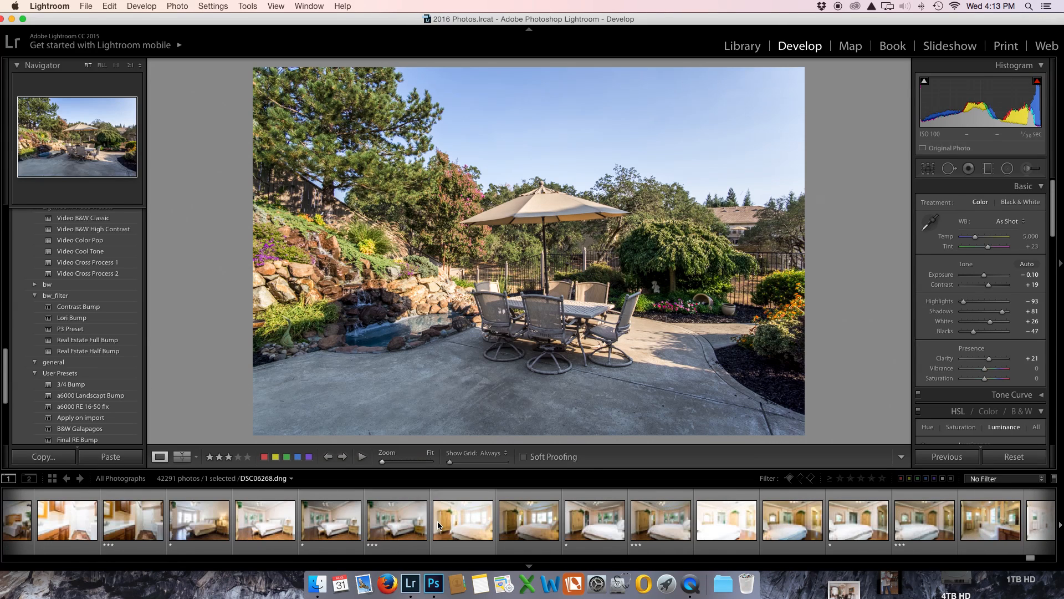
scroll(439, 524, "up", 20)
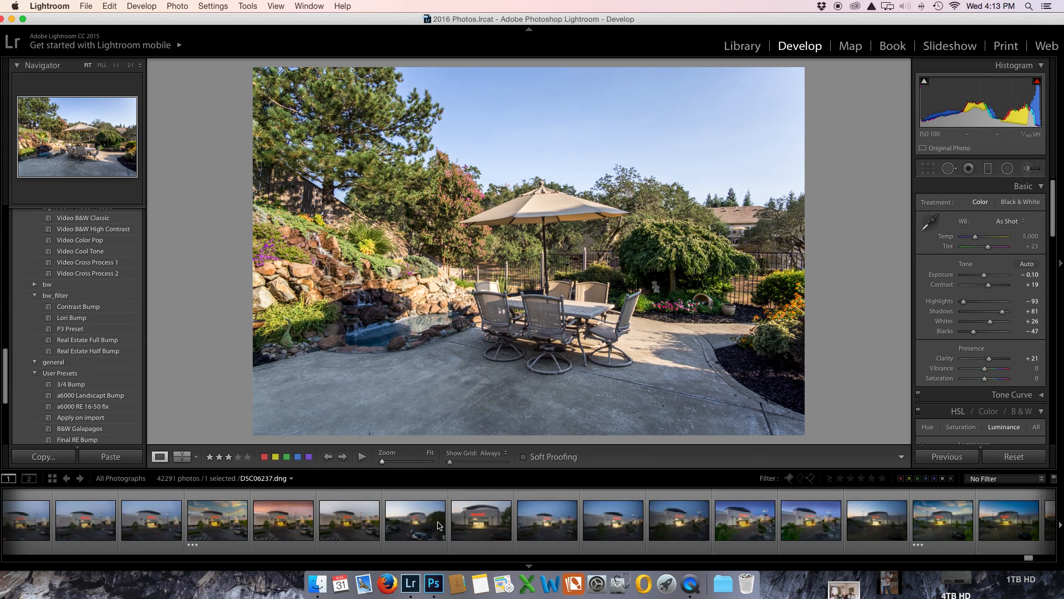
scroll(439, 524, "up", 20)
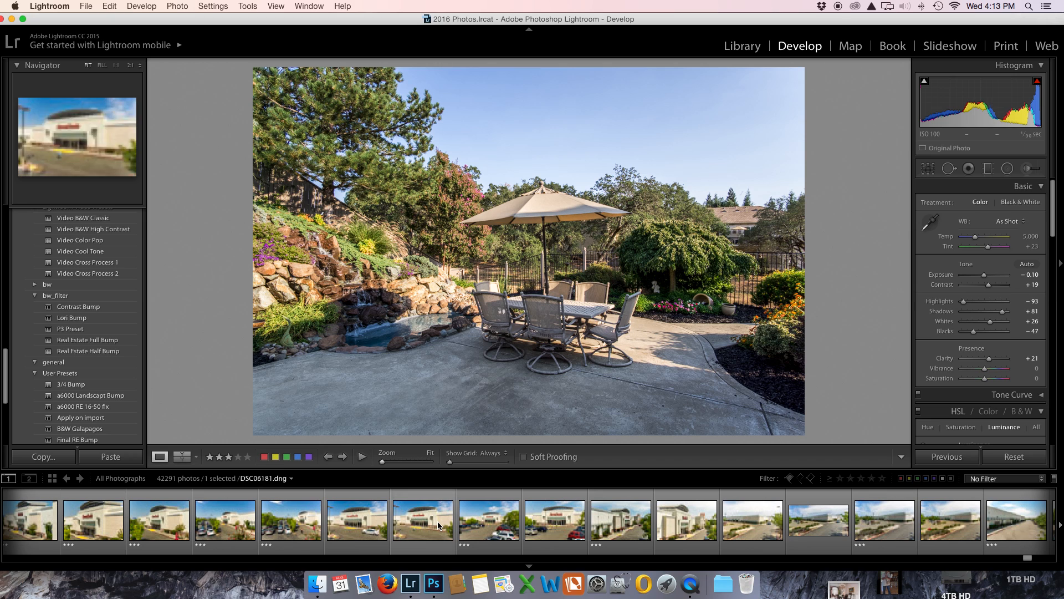
scroll(437, 525, "up", 10)
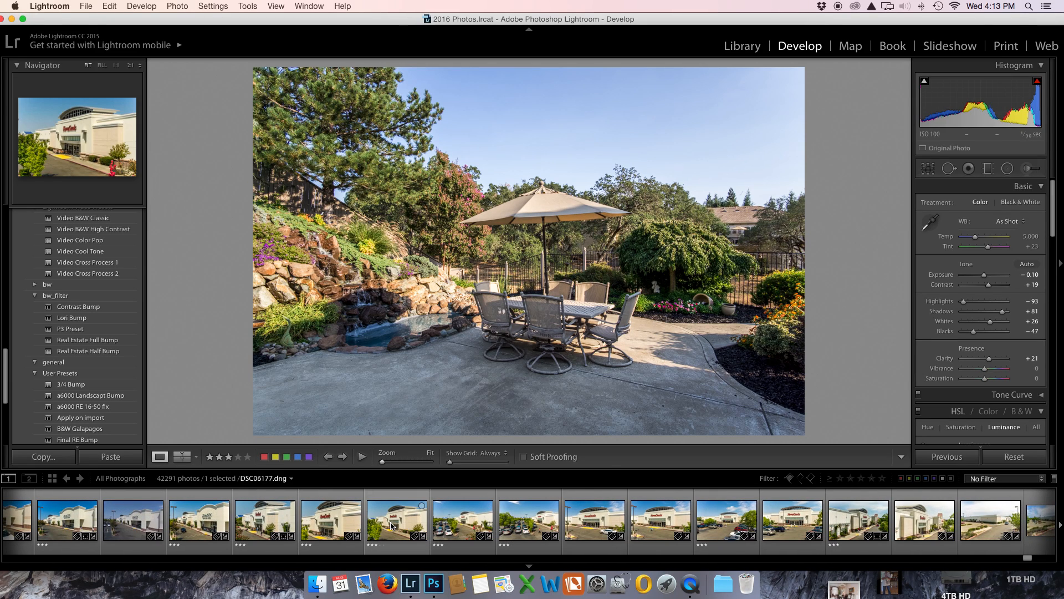
left_click(731, 535)
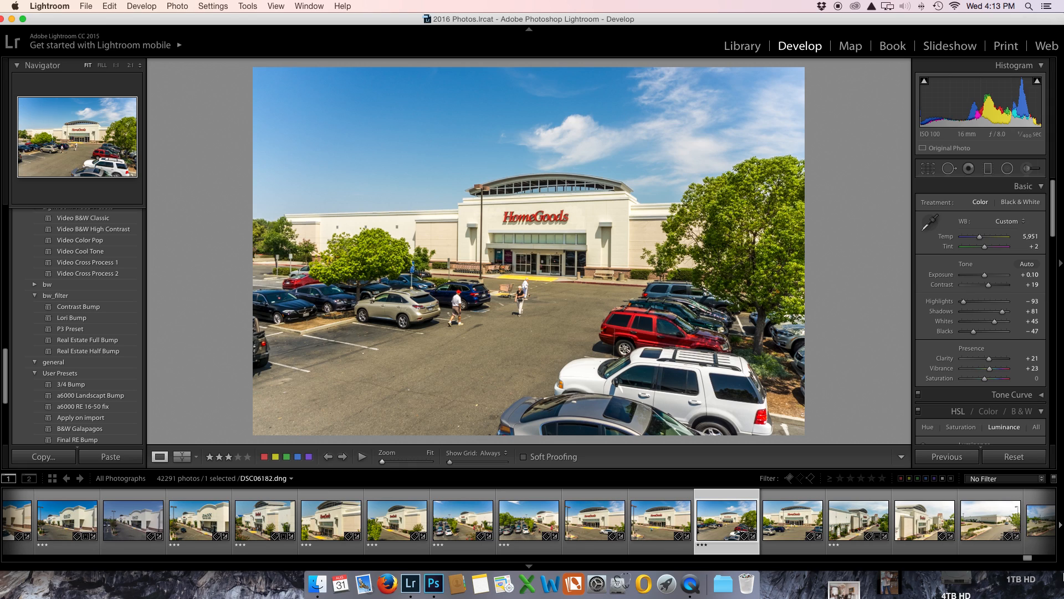
Step: Compare the neighbouring HomeGoods storefront photos DSC06180.dng to DSC06182.dng for the elevated viewpoint
left_click(577, 522)
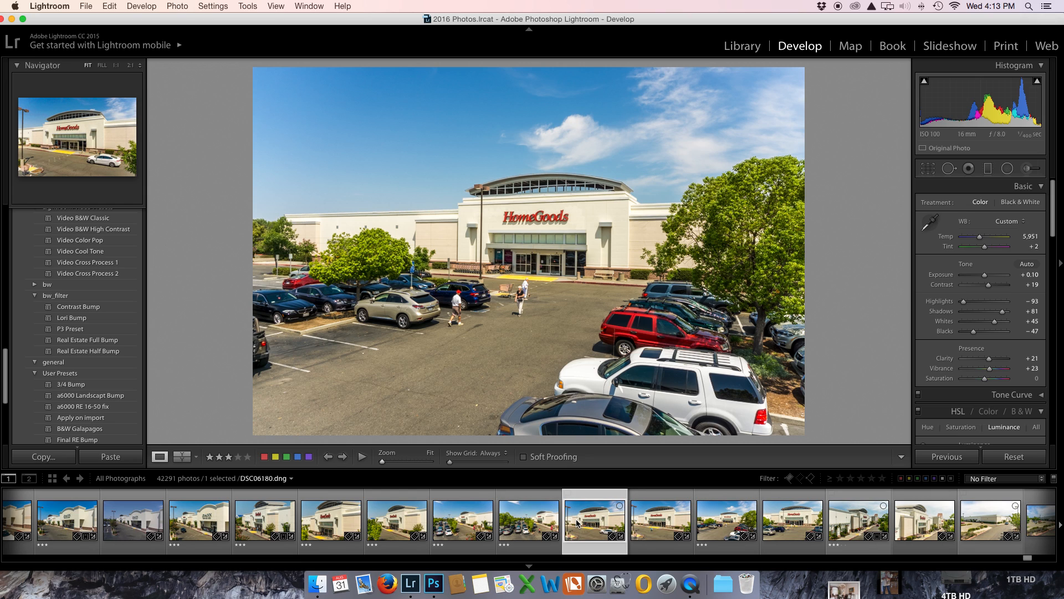
key("Right")
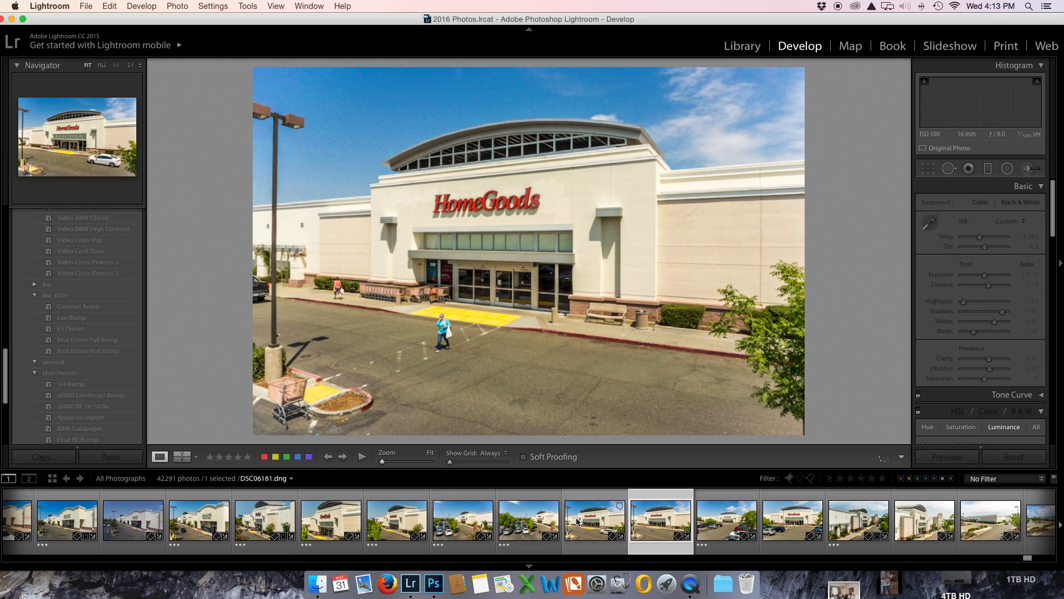
key("Right")
key("Right")
key("Right")
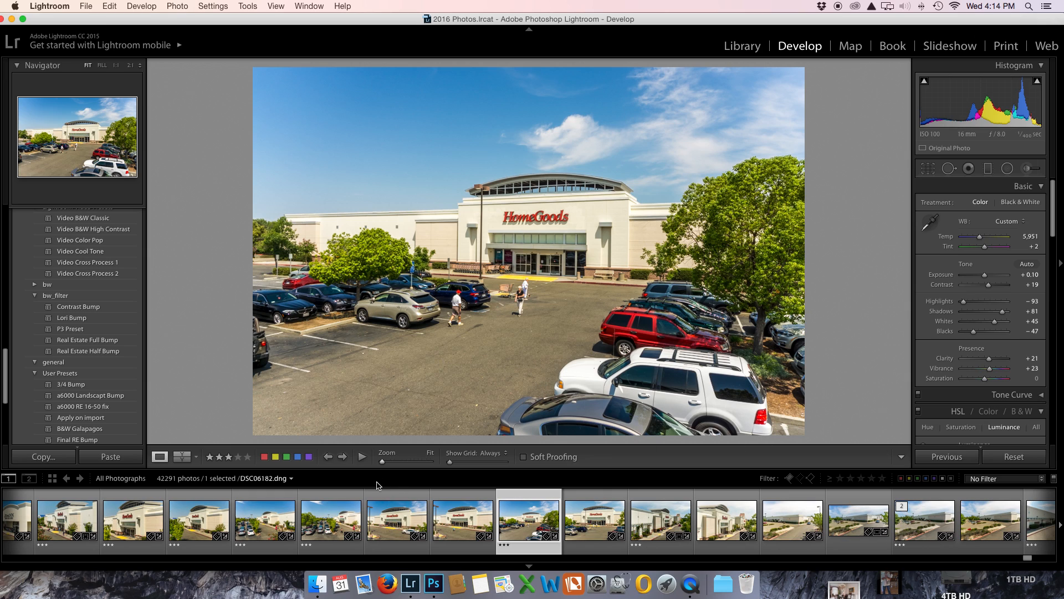
Step: Examine the other shopping-center shots, including the HomeGoods parking-lot views and the Target storefront photo DSC06171.dng
left_click(285, 535)
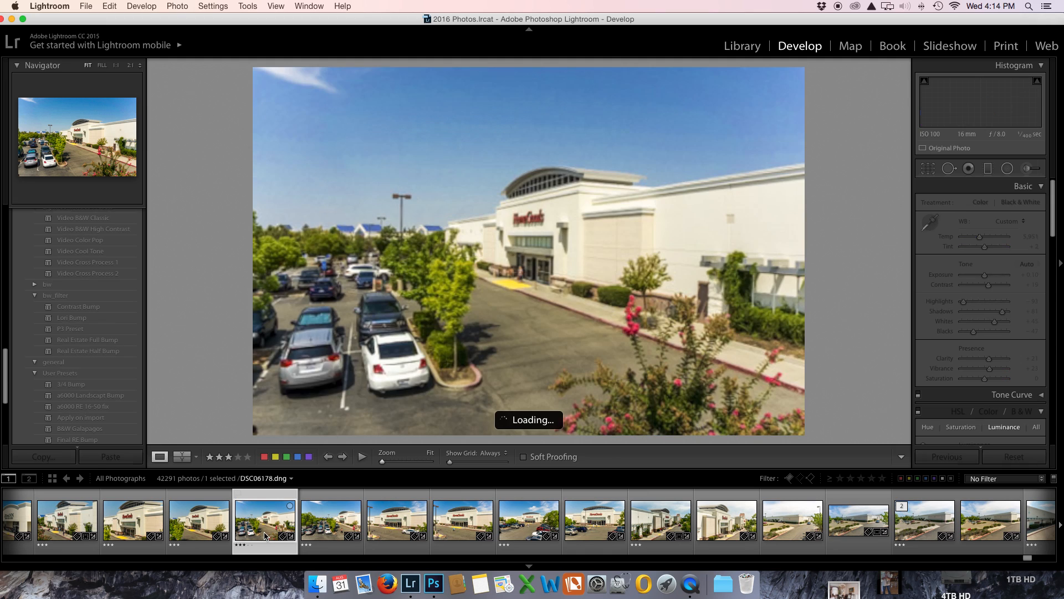
left_click(333, 532)
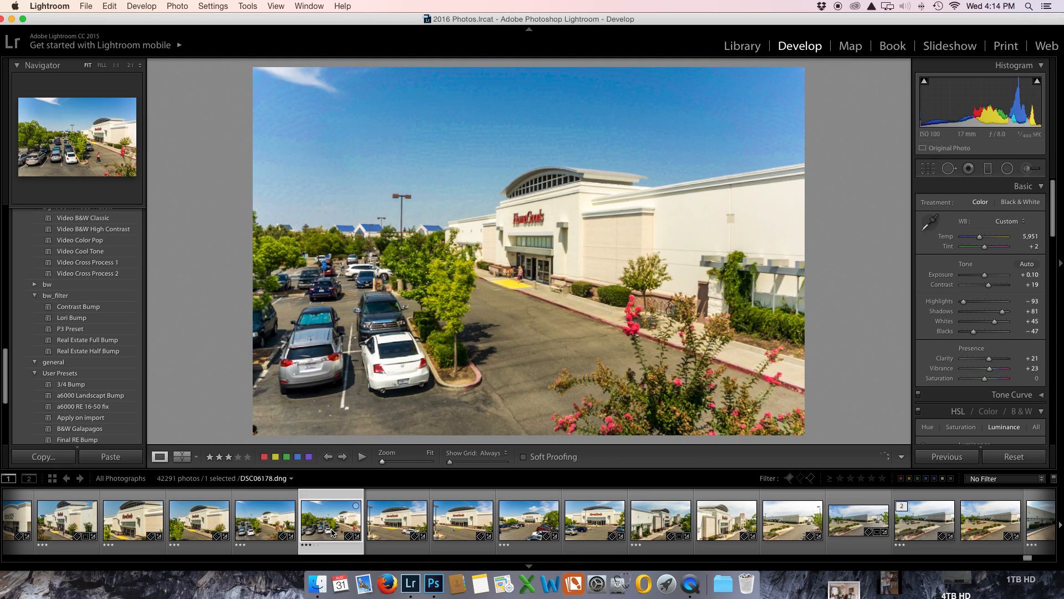
scroll(258, 521, "up", 10)
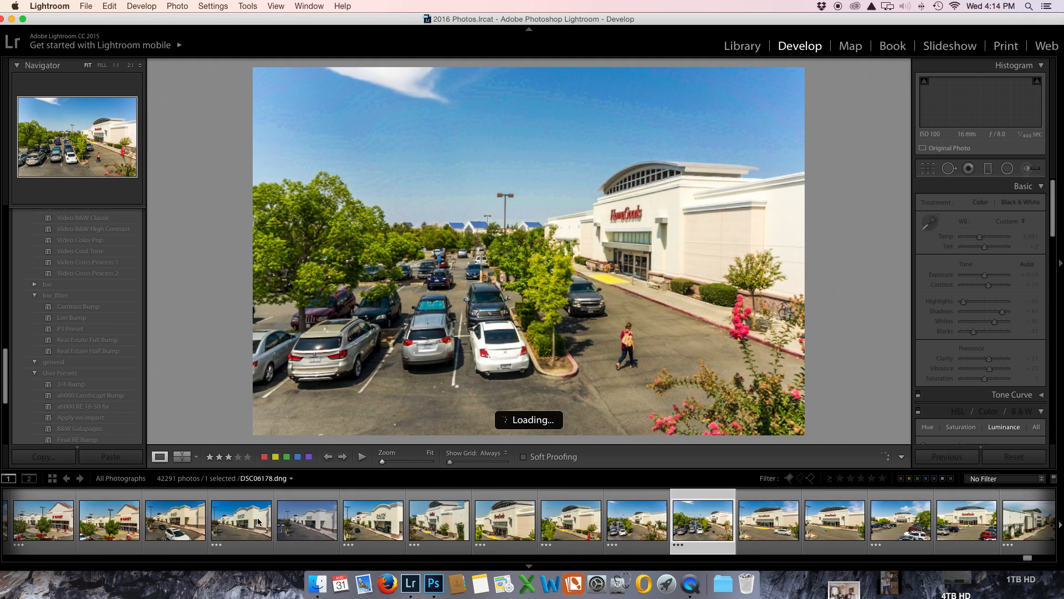
left_click(204, 521)
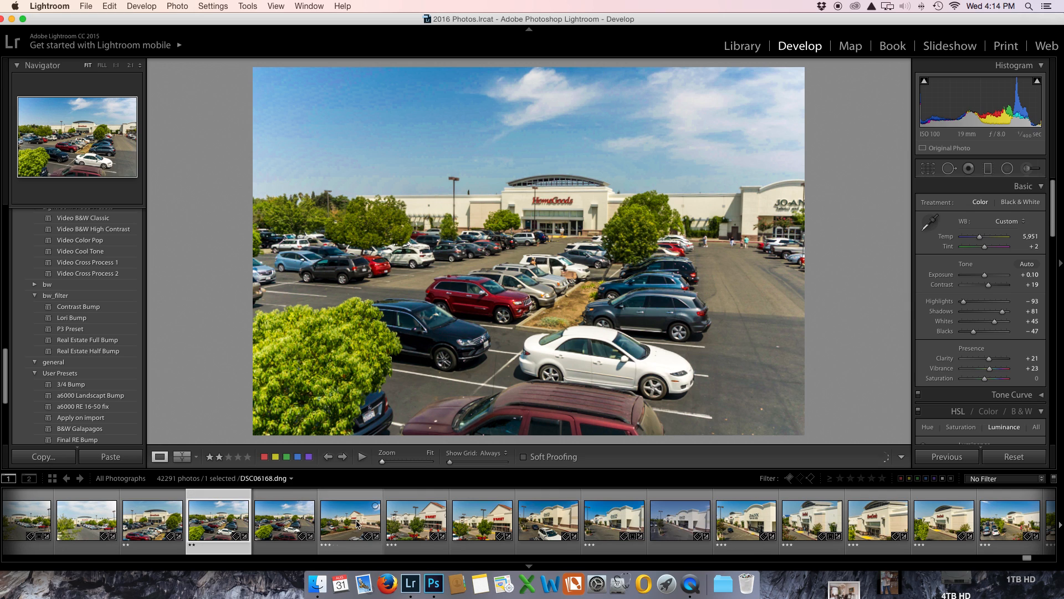
left_click(406, 519)
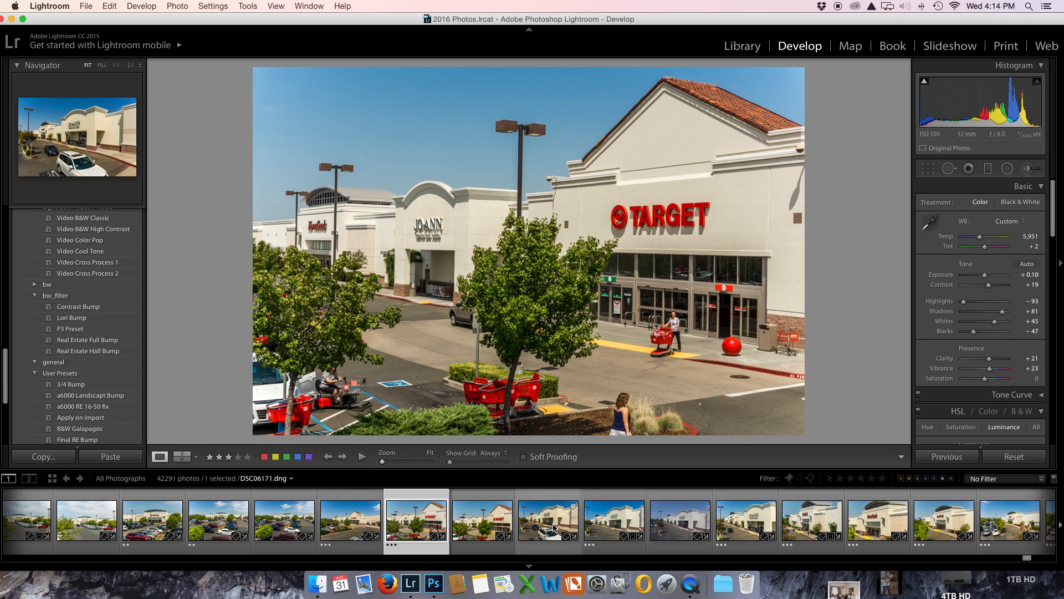
scroll(554, 526, "right", 3)
scroll(553, 526, "right", 3)
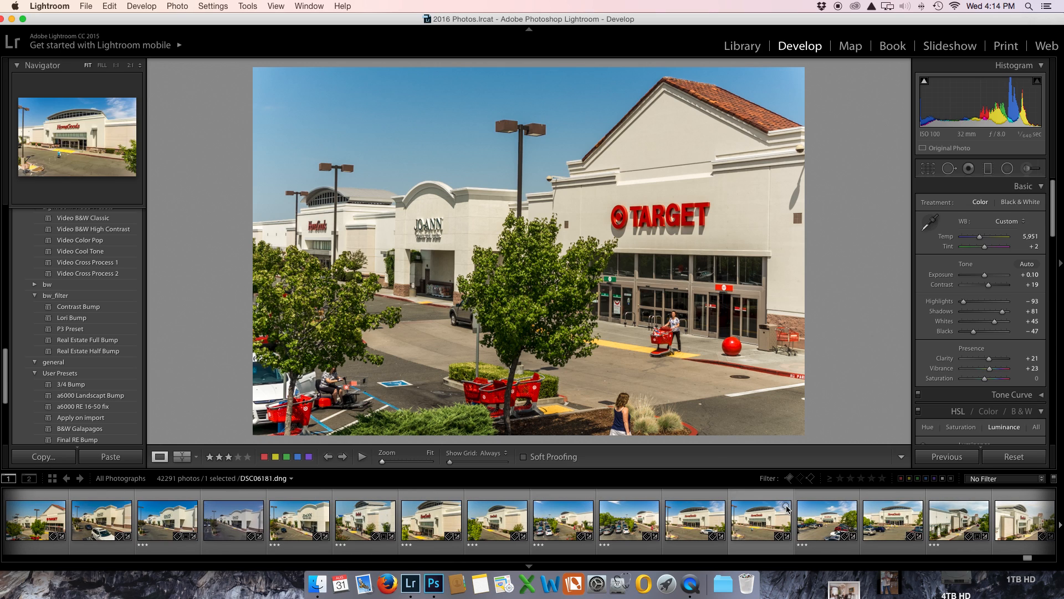
Step: Reset the edits on DSC06182.dng, and apply the Real Estate Full Bump preset with Temp set to 5,832
left_click(810, 526)
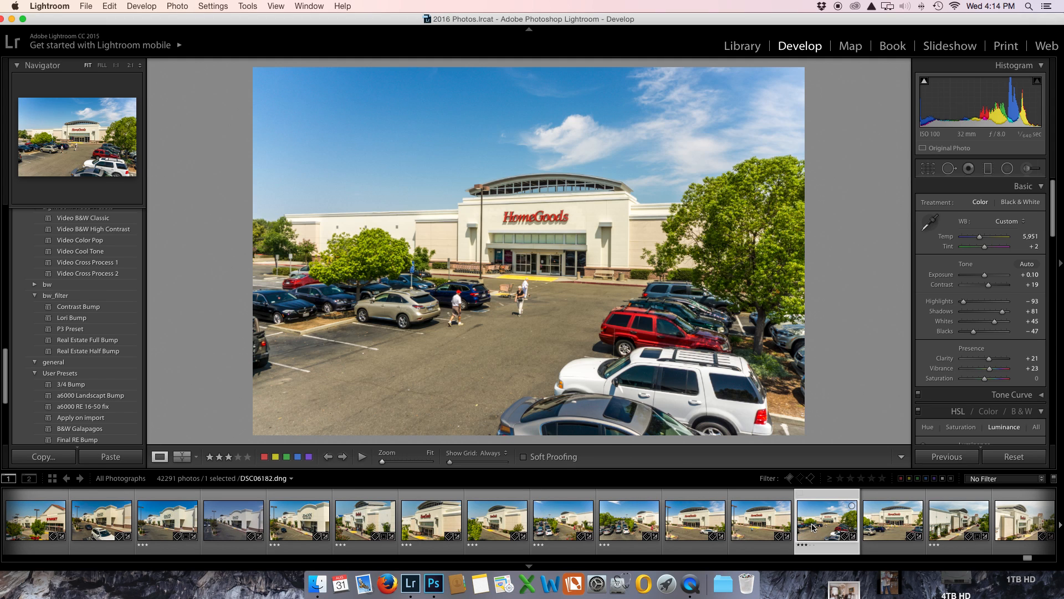
left_click(1013, 457)
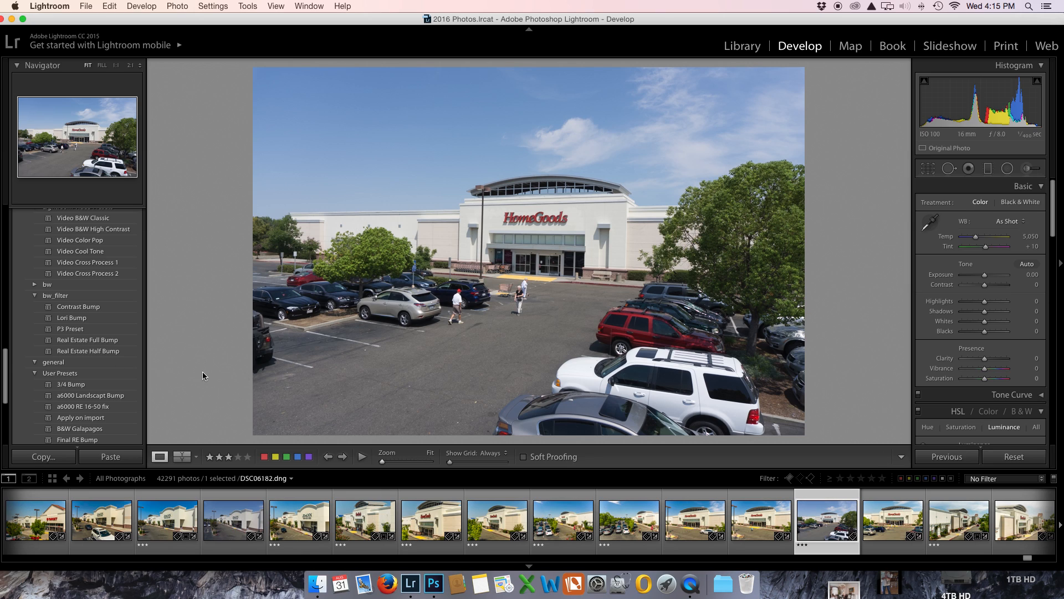
left_click(69, 342)
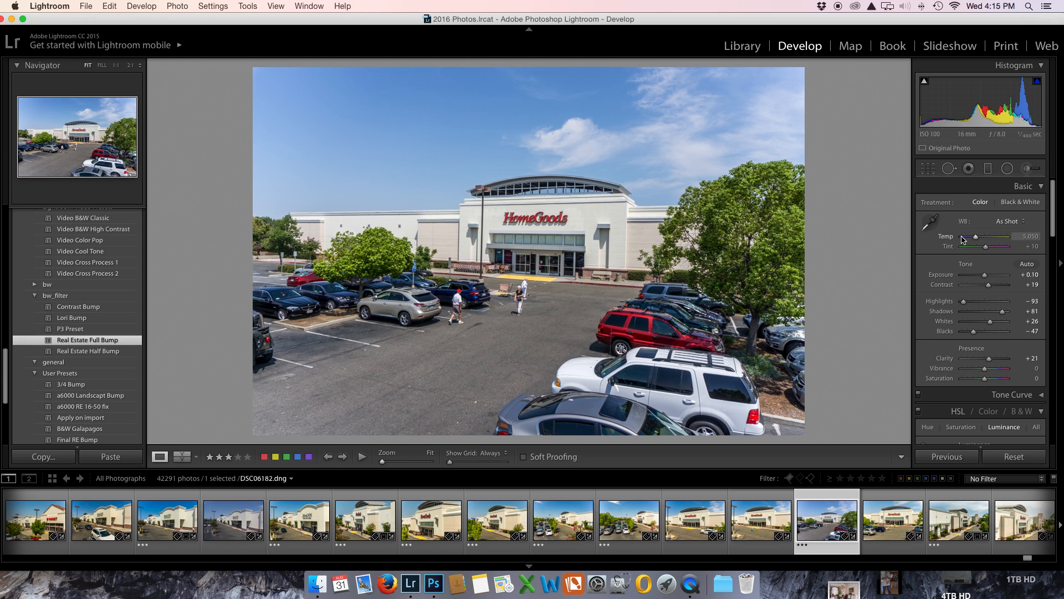
left_click_drag(976, 239, 980, 240)
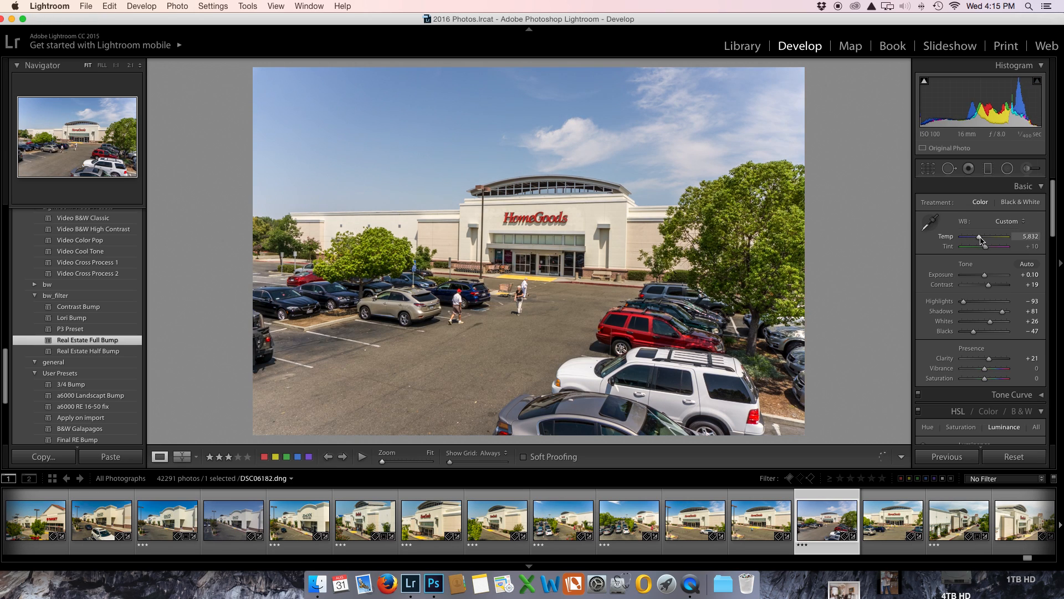
Step: Set the lens correction Vignetting Amount of the HomeGoods storefront photo to +4
scroll(956, 247, "down", 10)
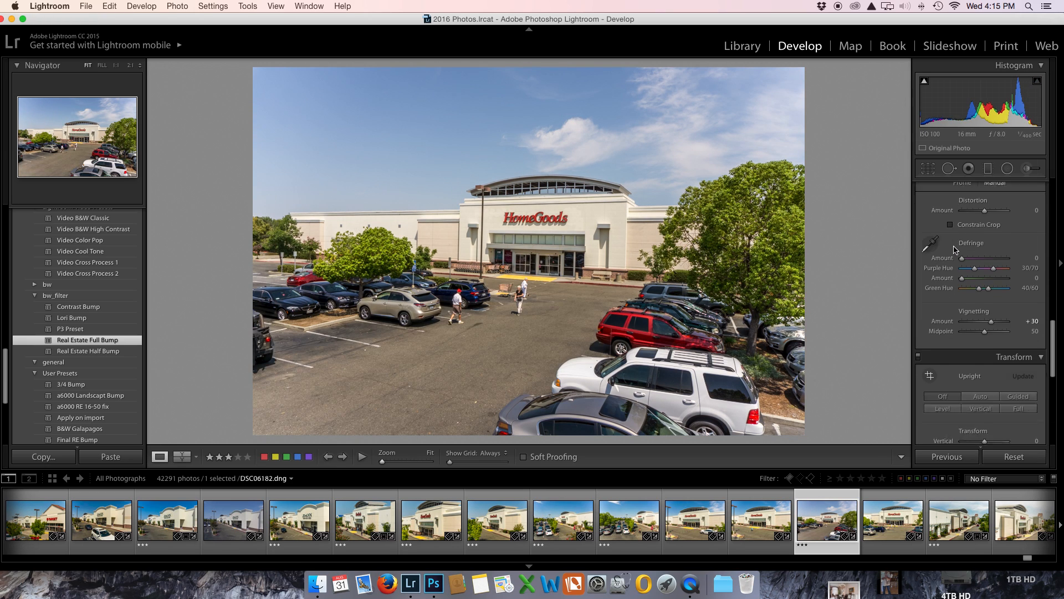
scroll(955, 252, "down", 6)
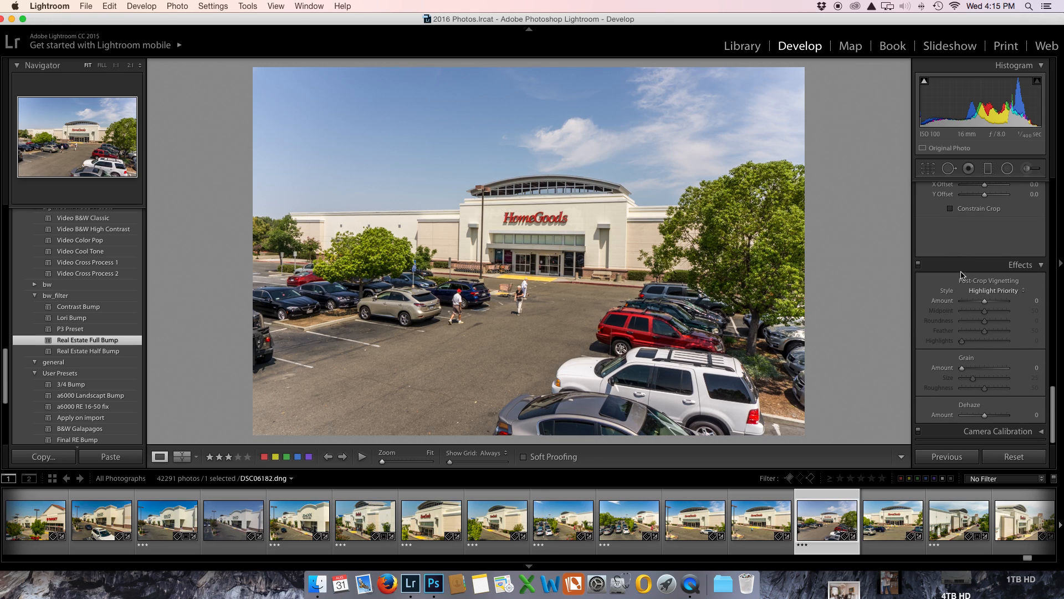
scroll(962, 274, "up", 5)
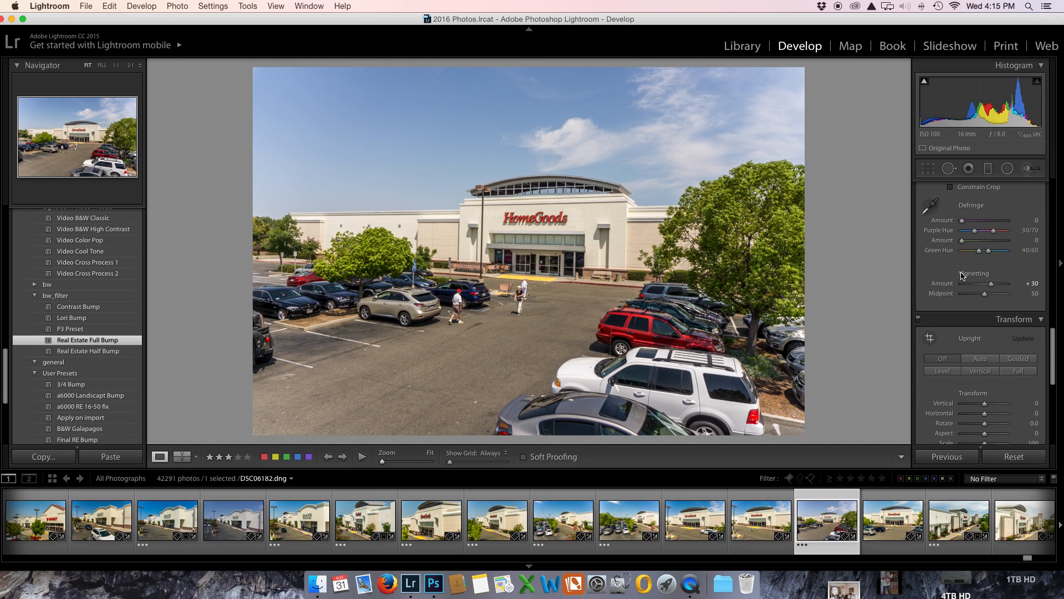
scroll(961, 272, "up", 1)
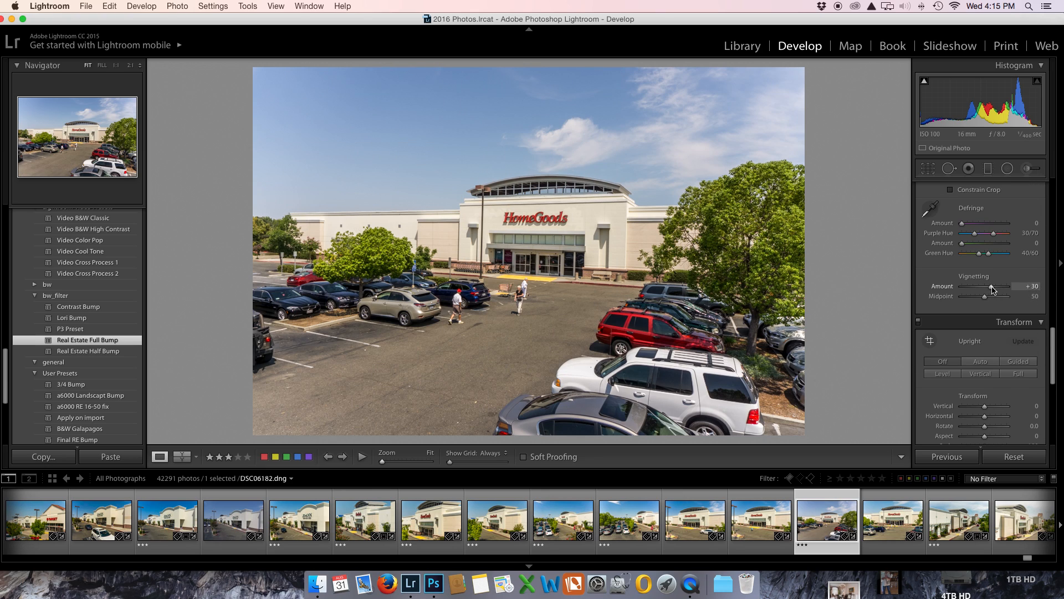
left_click_drag(992, 288, 986, 288)
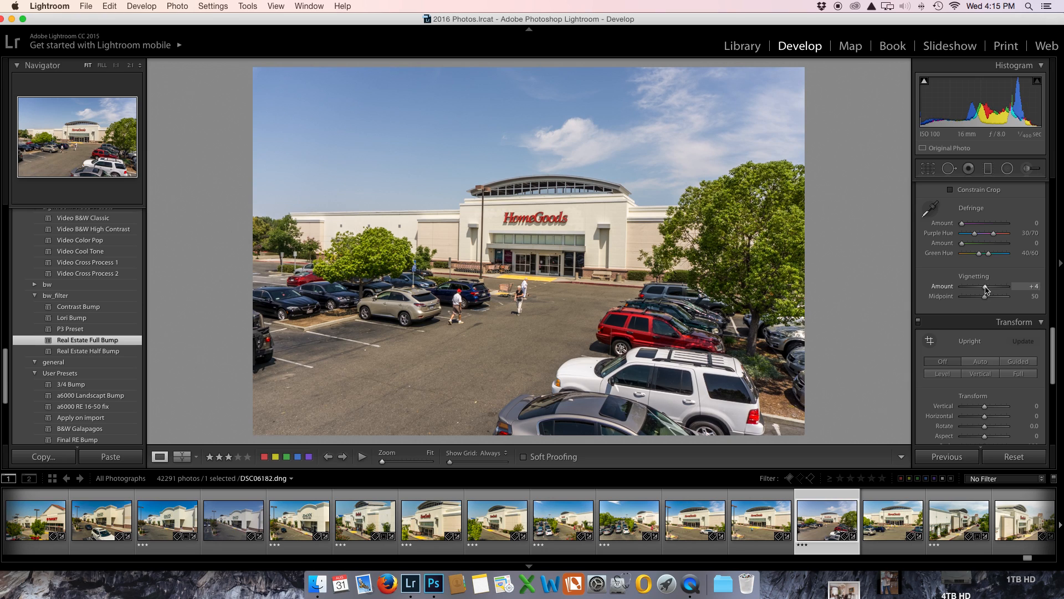
Step: Darken the blue sky by setting the HSL Blue Luminance to -27
scroll(985, 289, "up", 8)
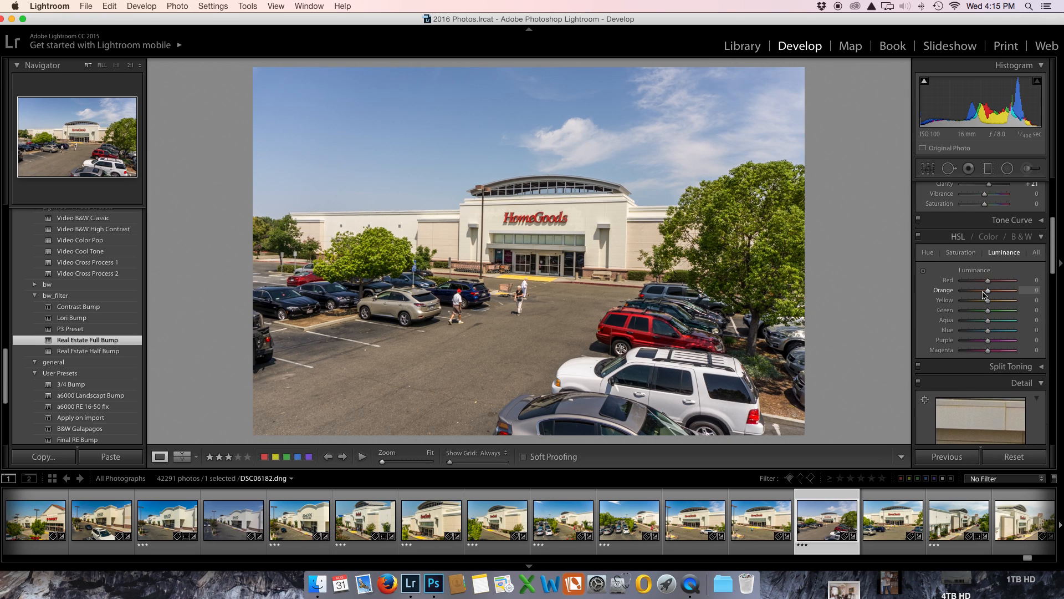
left_click(964, 255)
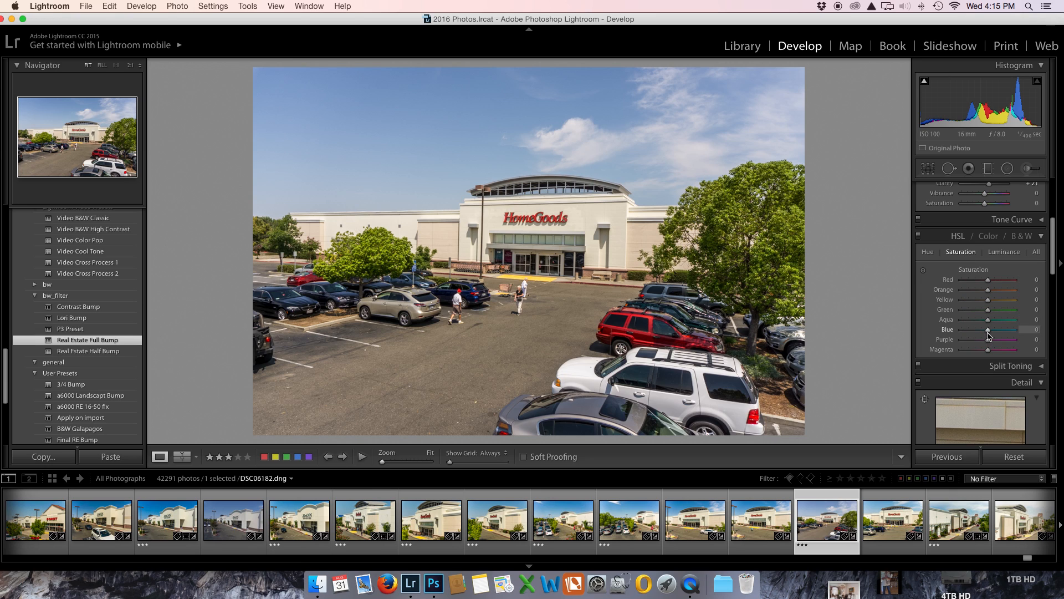
left_click_drag(987, 332, 980, 332)
left_click(1001, 253)
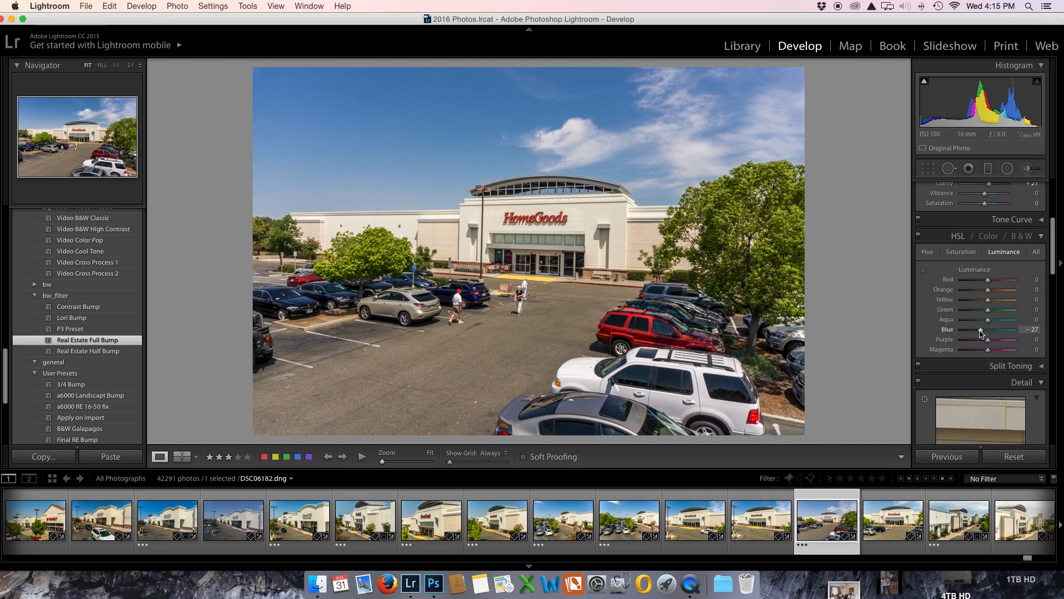
Step: Set Dehaze to +5 and raise the photo's Exposure to +0.25
scroll(984, 338, "up", 5)
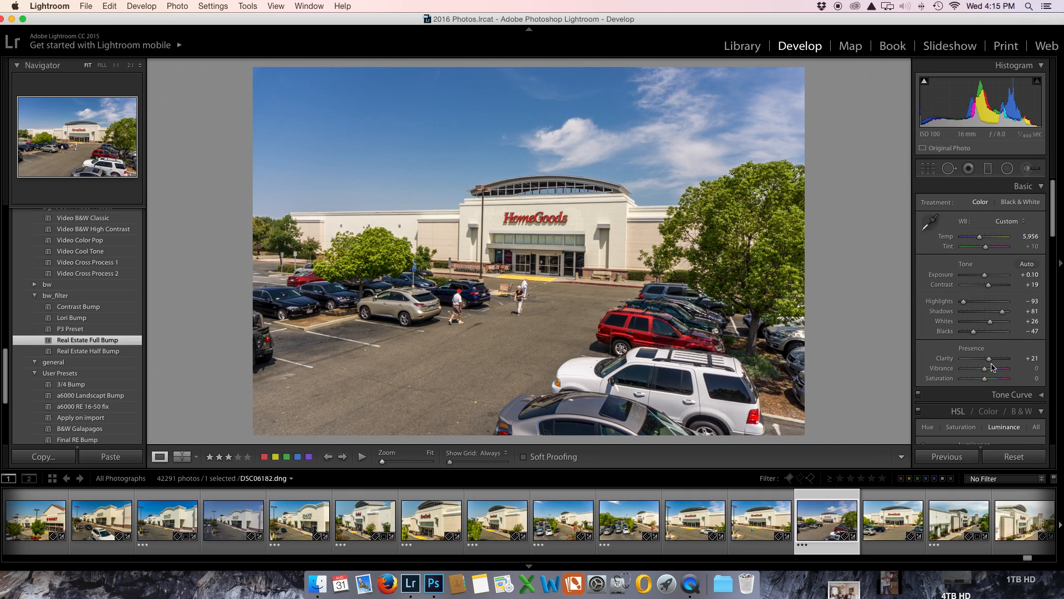
scroll(989, 388, "down", 15)
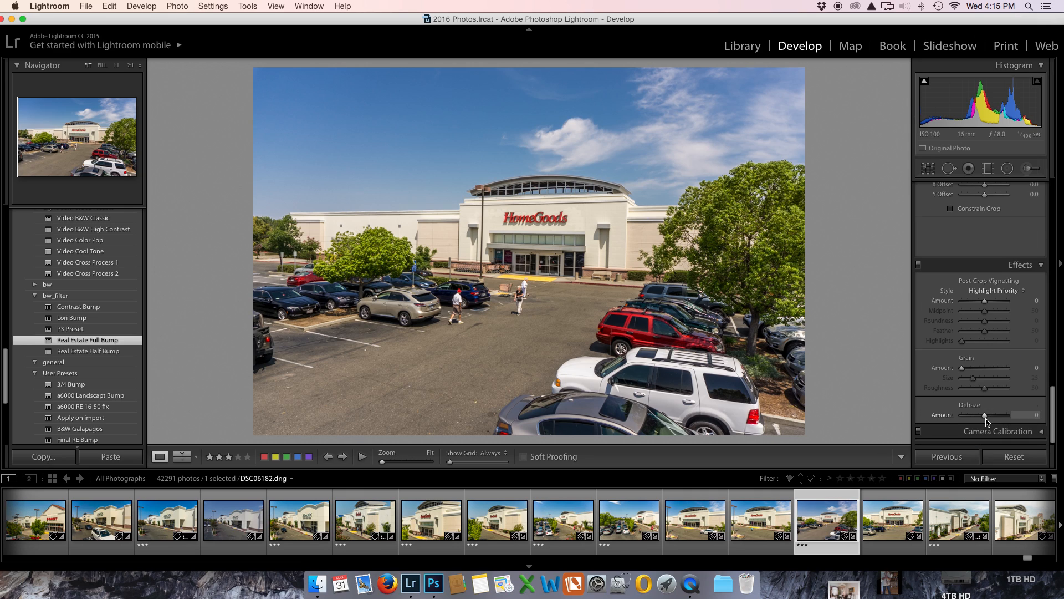
left_click_drag(987, 417, 988, 418)
scroll(986, 388, "up", 15)
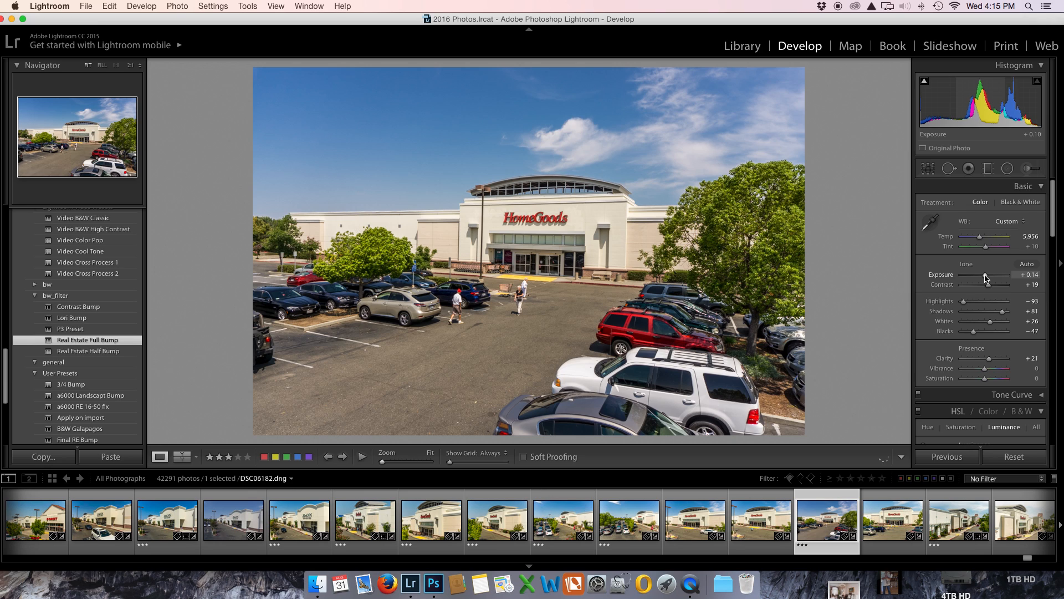
left_click_drag(984, 274, 986, 278)
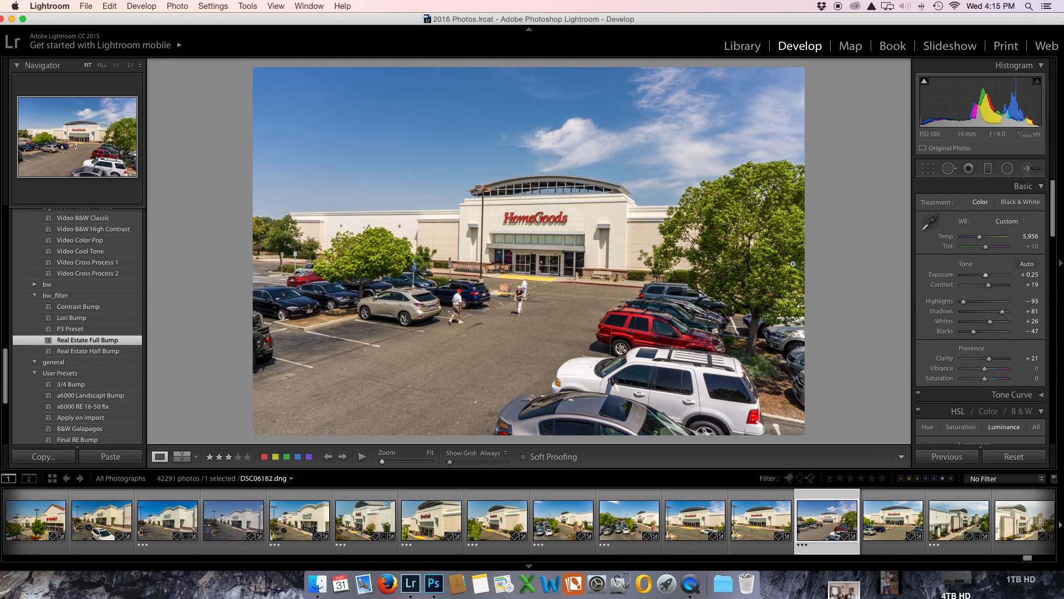
Step: Straighten the storefront's perspective by applying the Auto Upright correction
scroll(978, 266, "down", 15)
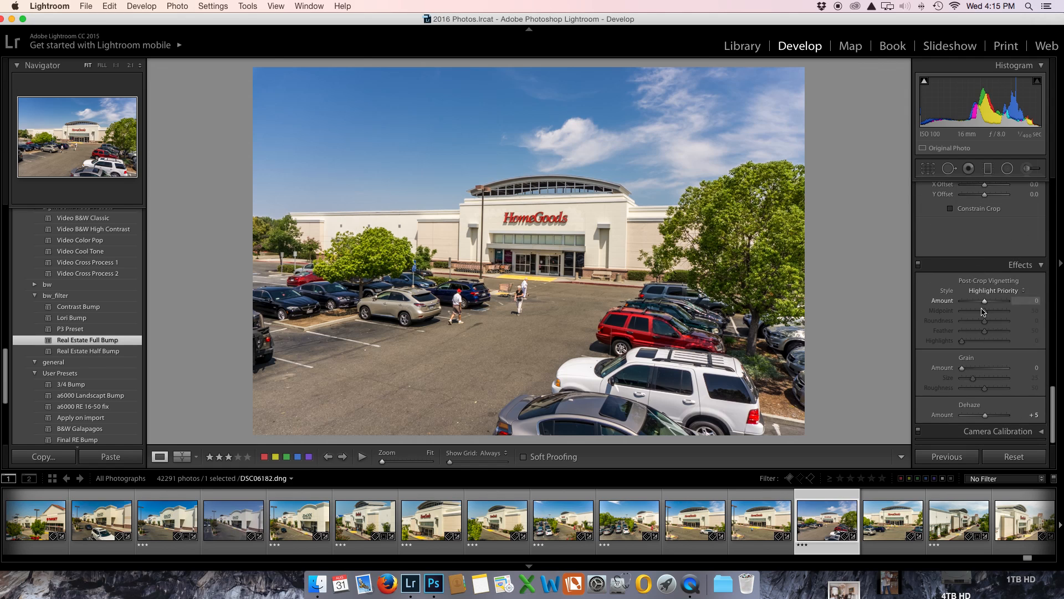
scroll(982, 313, "up", 5)
scroll(983, 313, "up", 1)
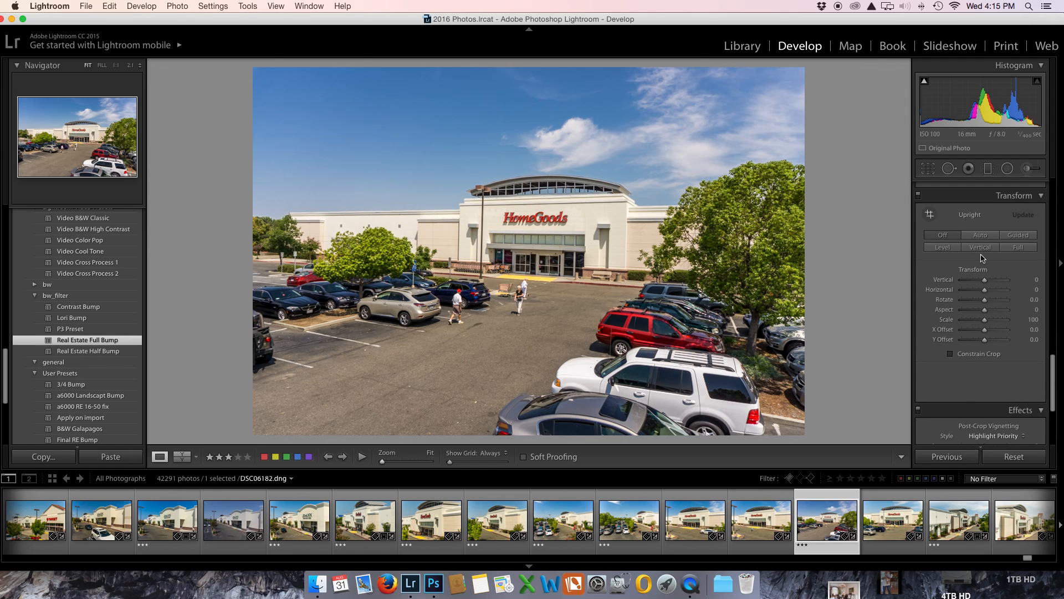
left_click(981, 235)
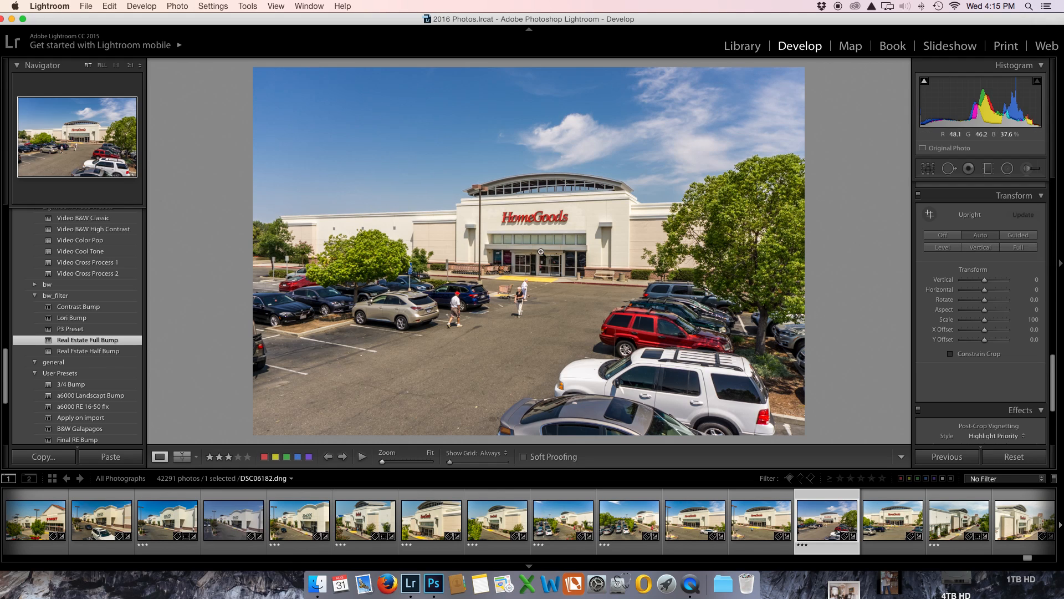
Step: Examine the edited storefront photo enlarged with the surrounding interface dimmed, and return to the normal Develop view
key("shift+f")
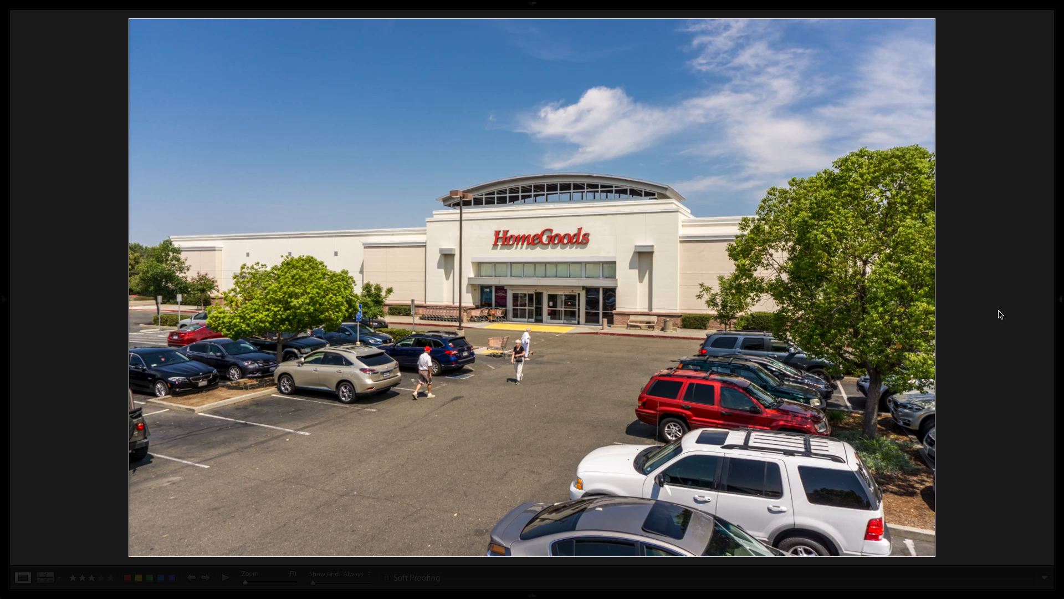
key("shift+super+f")
key("l")
key("l")
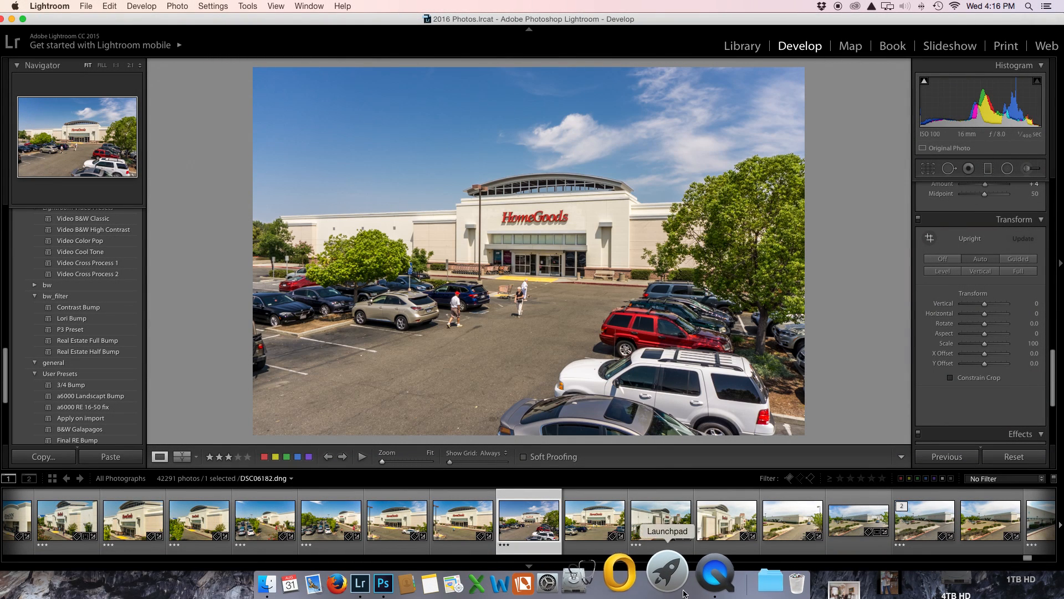
right_click(688, 559)
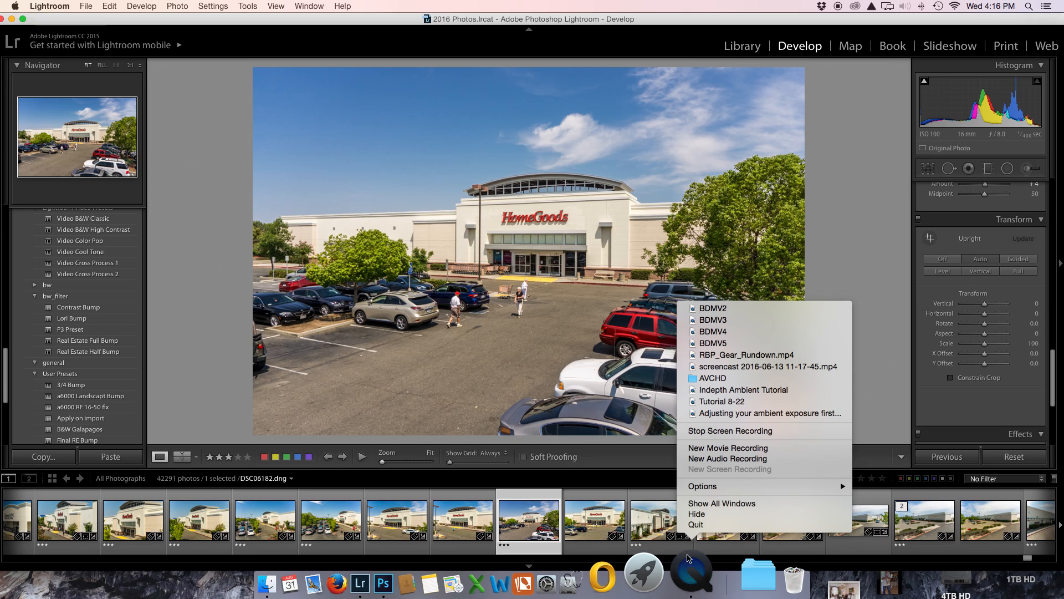